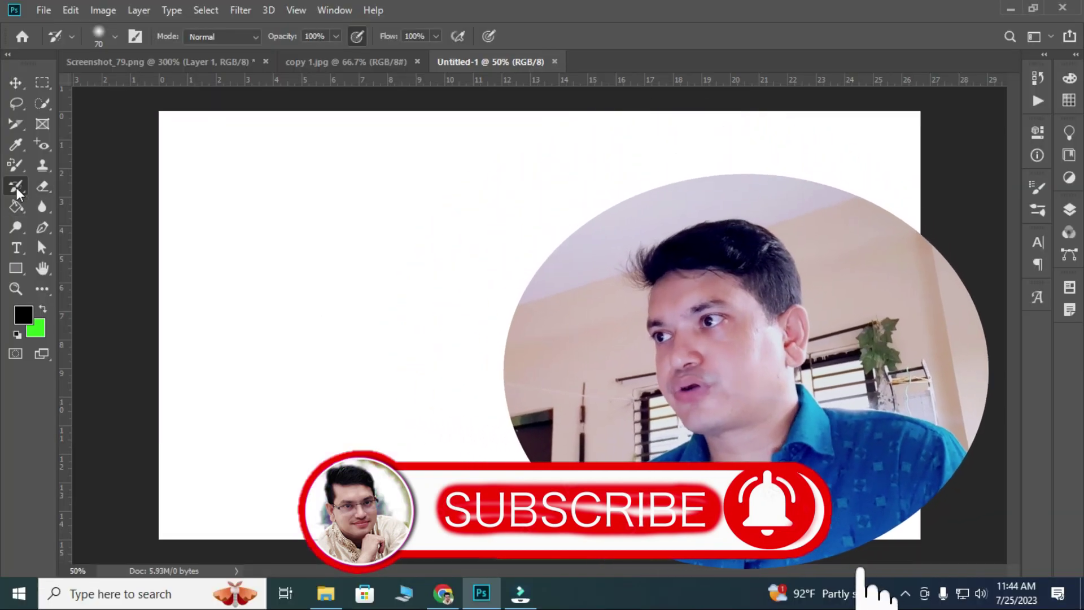
Step: Review the history brush and eraser variants, then bring up the Screenshot_79.png brick-wall image
{"action": "right_click", "coordinate": [20, 186]}
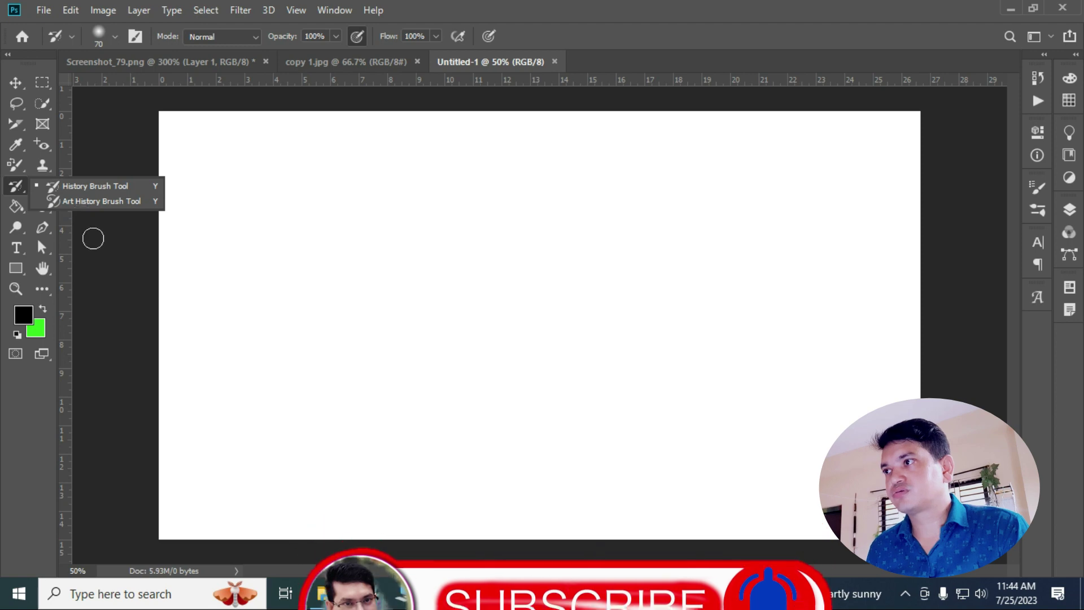
{"action": "left_click", "coordinate": [93, 238]}
{"action": "left_click", "coordinate": [43, 187]}
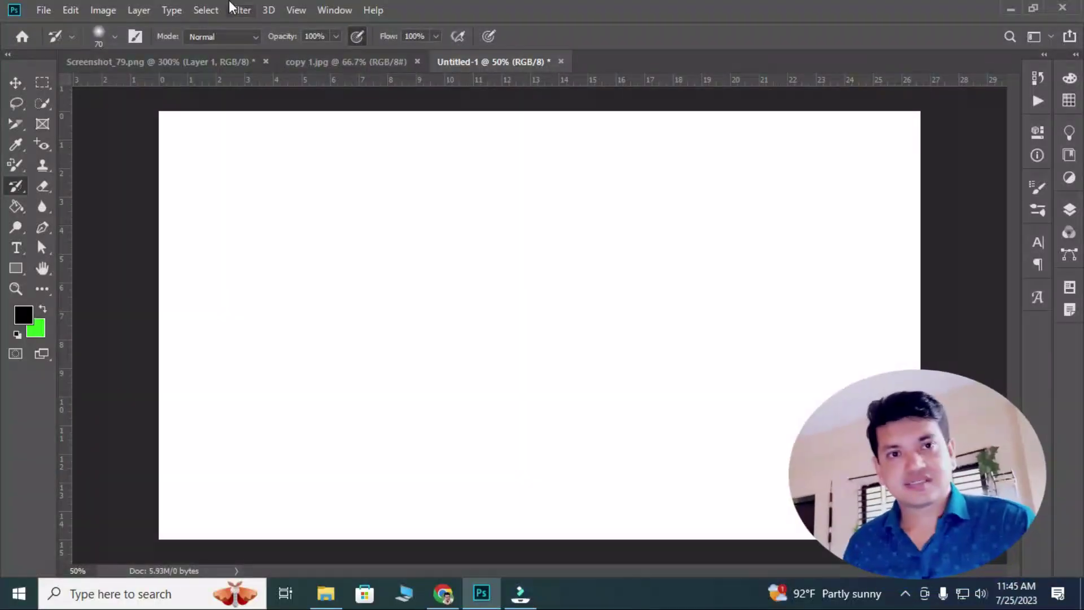
{"action": "left_click", "coordinate": [161, 61]}
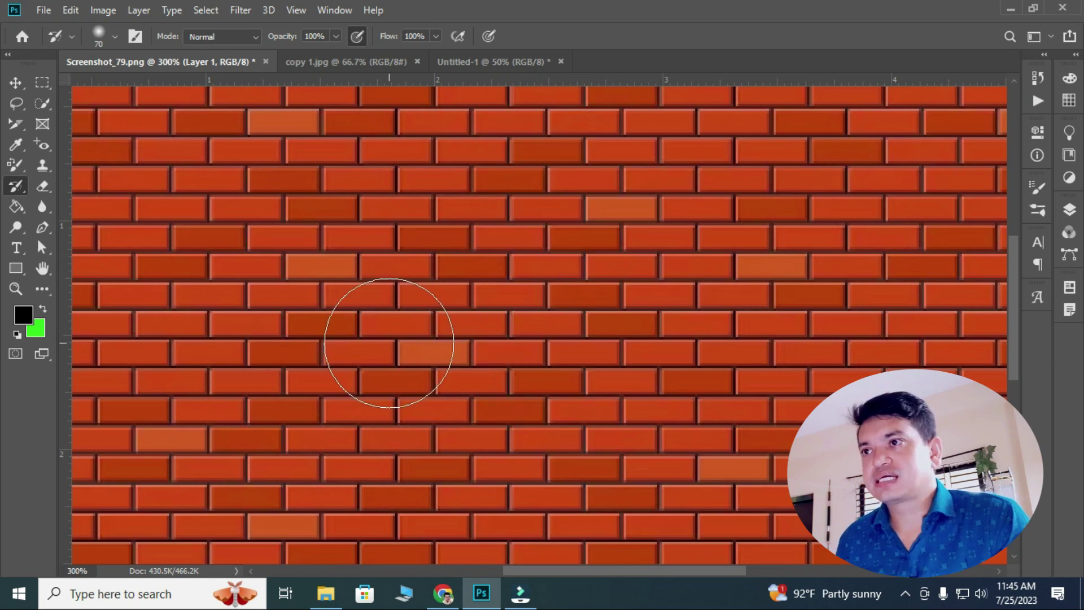
Step: Select the standard Brush Tool and set the foreground colour to bright red
{"action": "left_click", "coordinate": [16, 164]}
{"action": "right_click", "coordinate": [16, 165]}
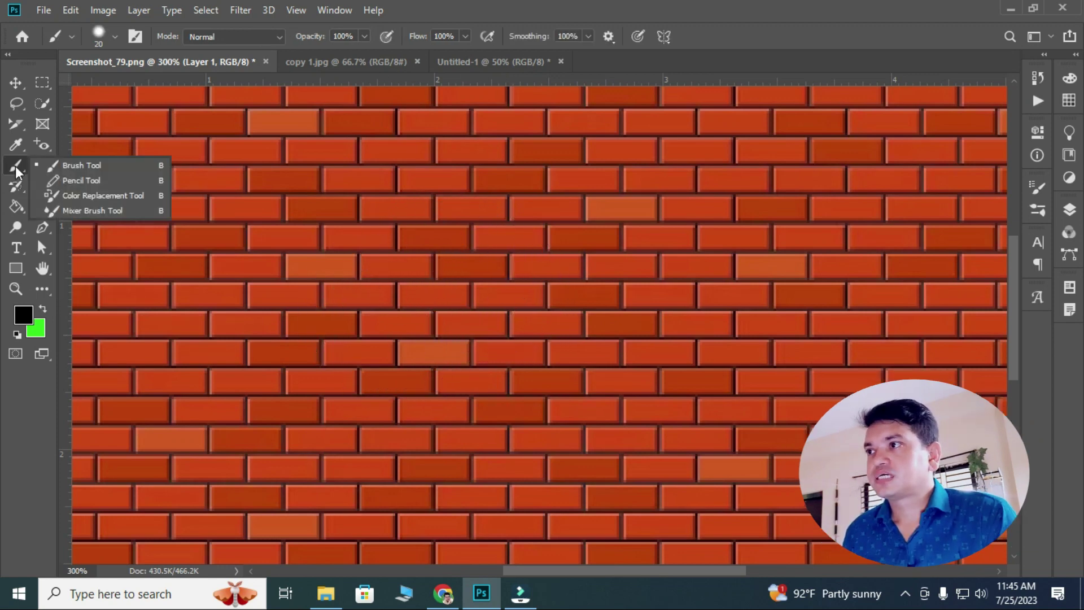
{"action": "left_click", "coordinate": [86, 164]}
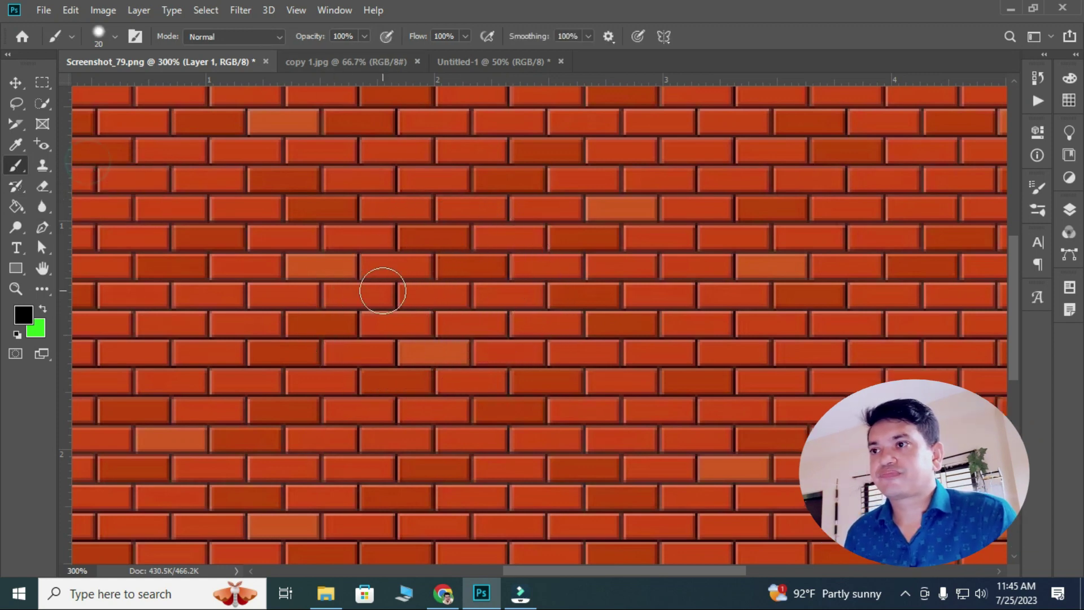
{"action": "left_click", "coordinate": [24, 316]}
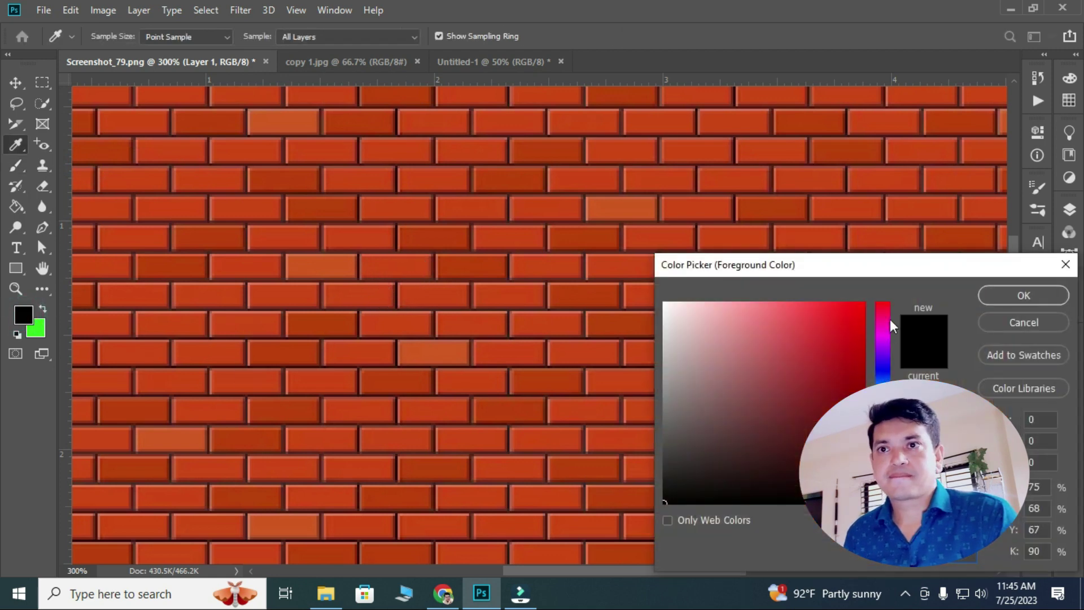
{"action": "left_click", "coordinate": [838, 304]}
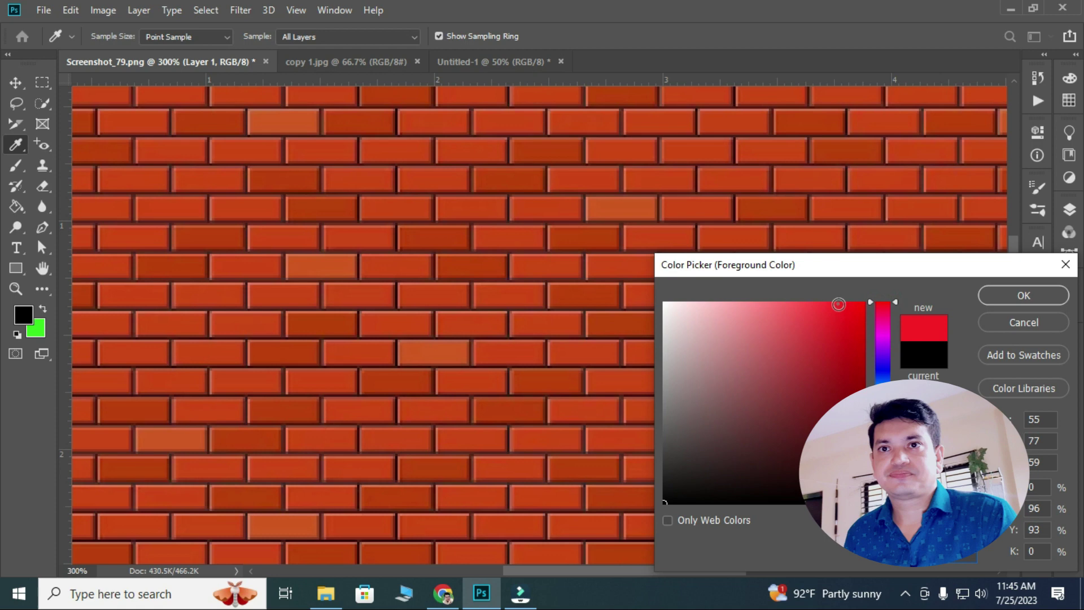
{"action": "left_click", "coordinate": [991, 299]}
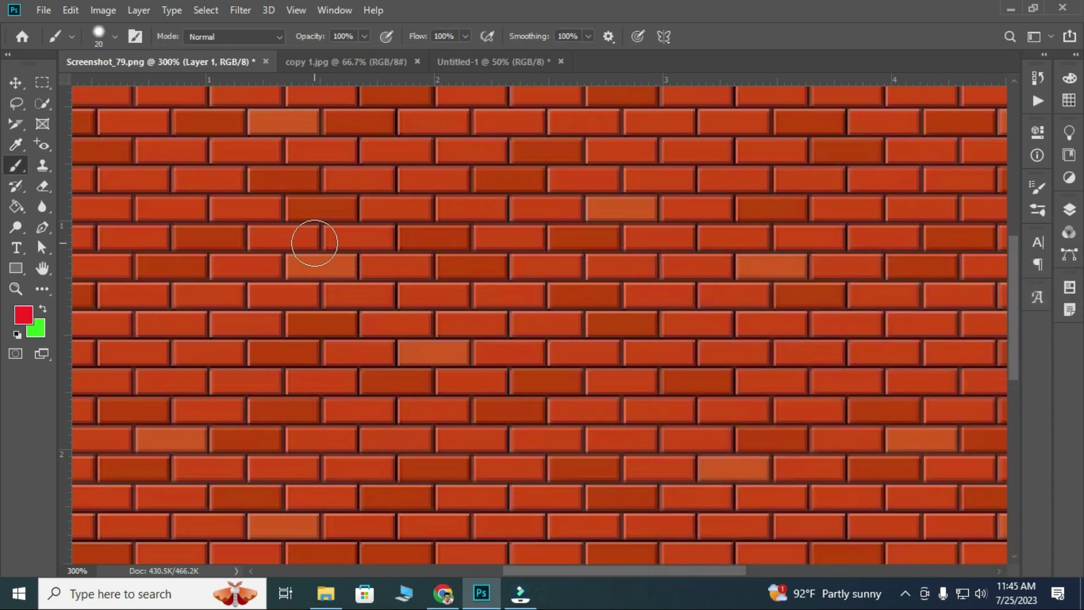
Step: Paint a thick red stroke and a two-pass green stroke below it across the bricks
{"action": "mouse_move", "coordinate": [314, 242]}
{"action": "left_mouse_down"}
{"action": "mouse_move", "coordinate": [389, 276]}
{"action": "mouse_move", "coordinate": [334, 303]}
{"action": "mouse_move", "coordinate": [798, 320]}
{"action": "mouse_move", "coordinate": [327, 333]}
{"action": "mouse_move", "coordinate": [271, 420]}
{"action": "left_mouse_up"}
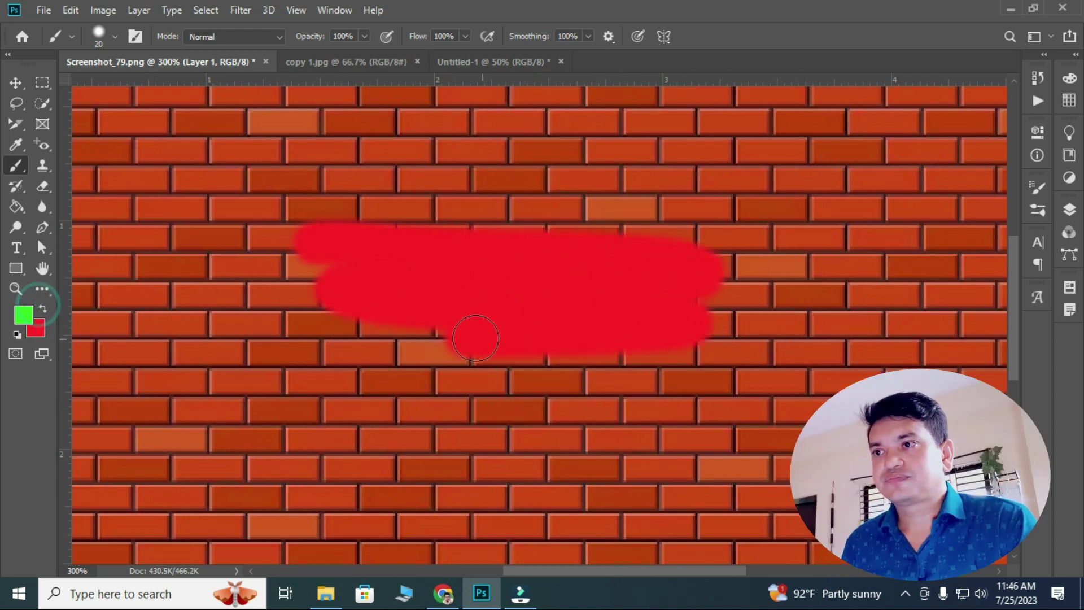
{"action": "left_click_drag", "start_coordinate": [369, 367], "coordinate": [773, 365]}
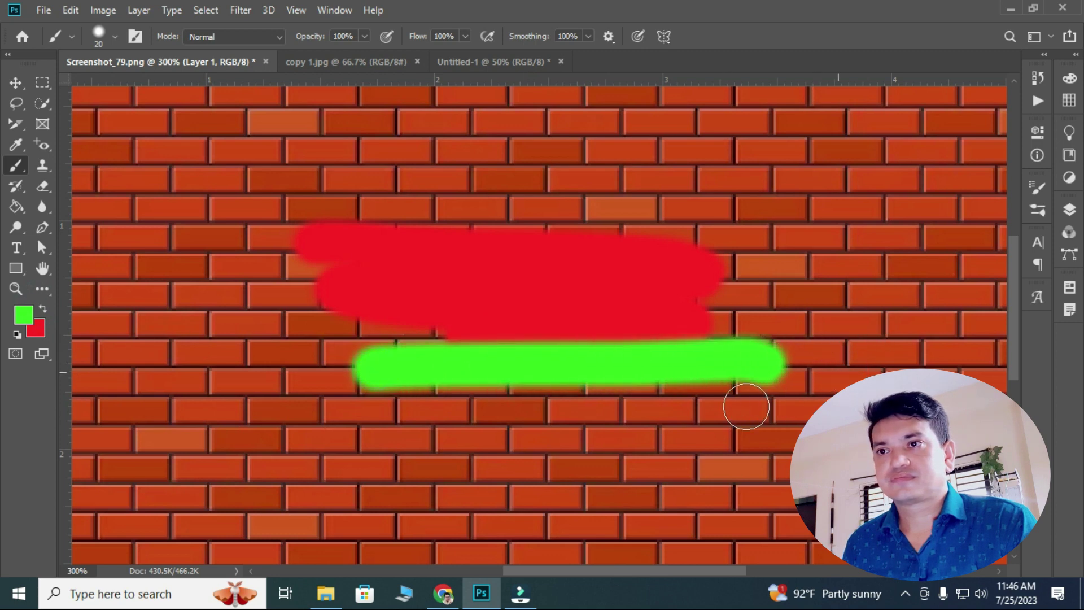
{"action": "mouse_move", "coordinate": [745, 406]}
{"action": "left_mouse_down"}
{"action": "mouse_move", "coordinate": [450, 399]}
{"action": "mouse_move", "coordinate": [314, 382]}
{"action": "mouse_move", "coordinate": [552, 431]}
{"action": "mouse_move", "coordinate": [846, 429]}
{"action": "left_mouse_up"}
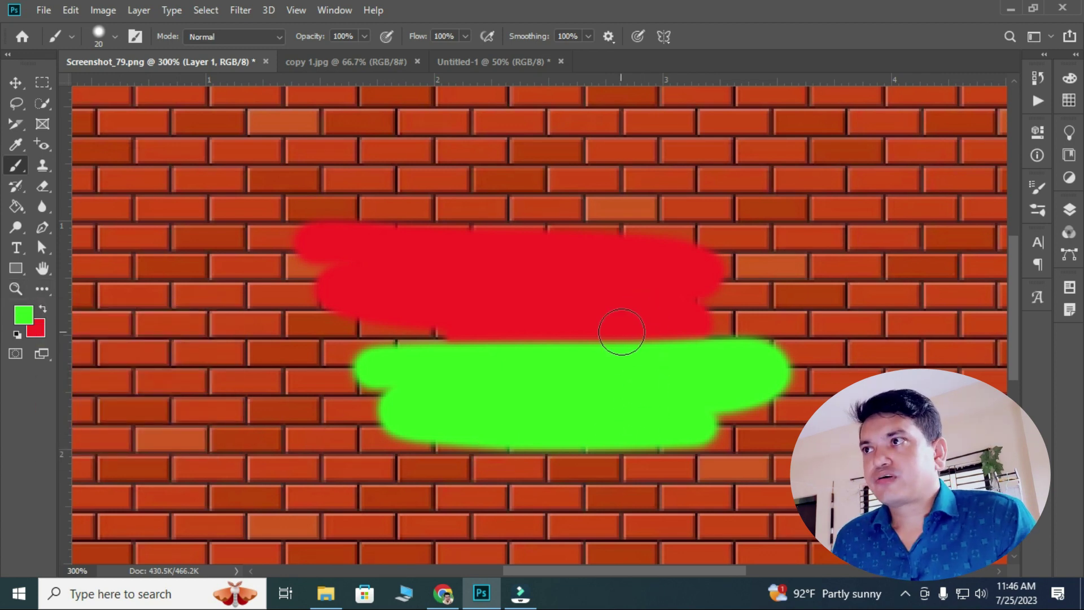
Step: Paint over the red and green strokes with the History Brush in Luminosity mode
{"action": "left_click", "coordinate": [17, 189]}
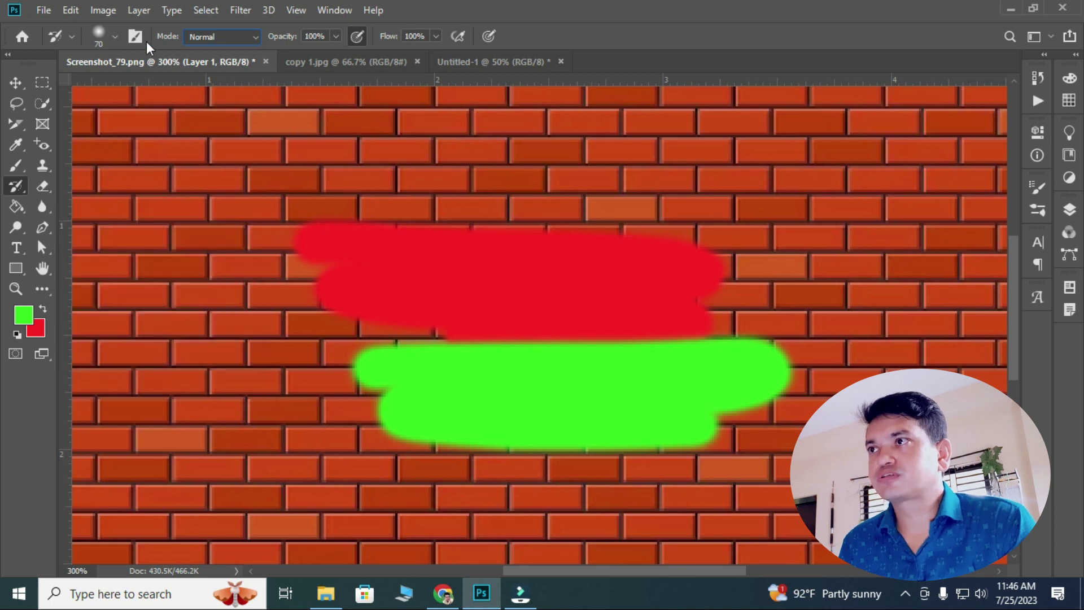
{"action": "left_click", "coordinate": [252, 36]}
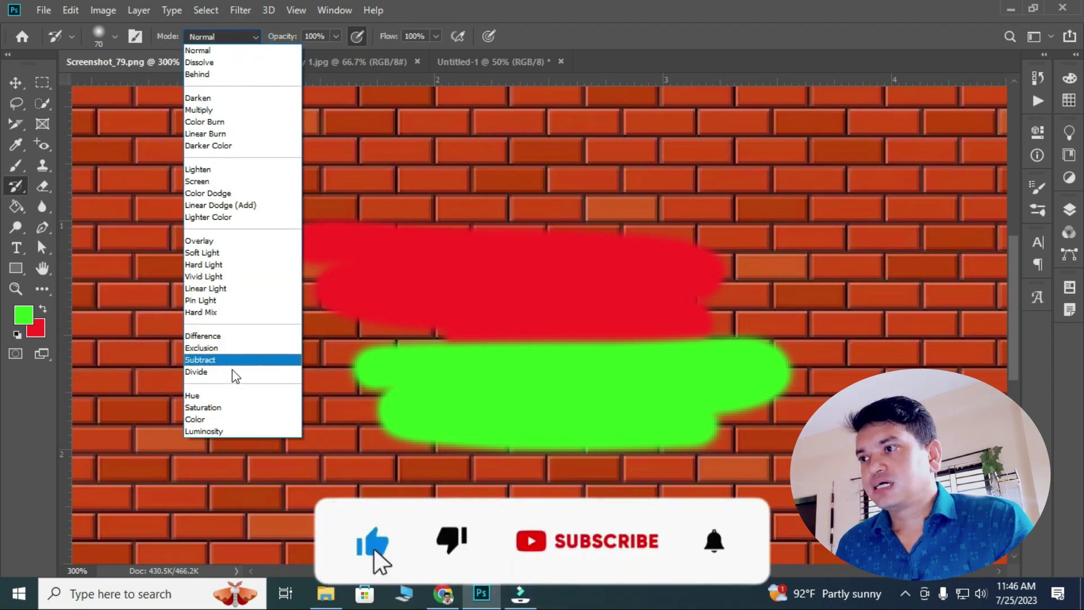
{"action": "left_click", "coordinate": [216, 432]}
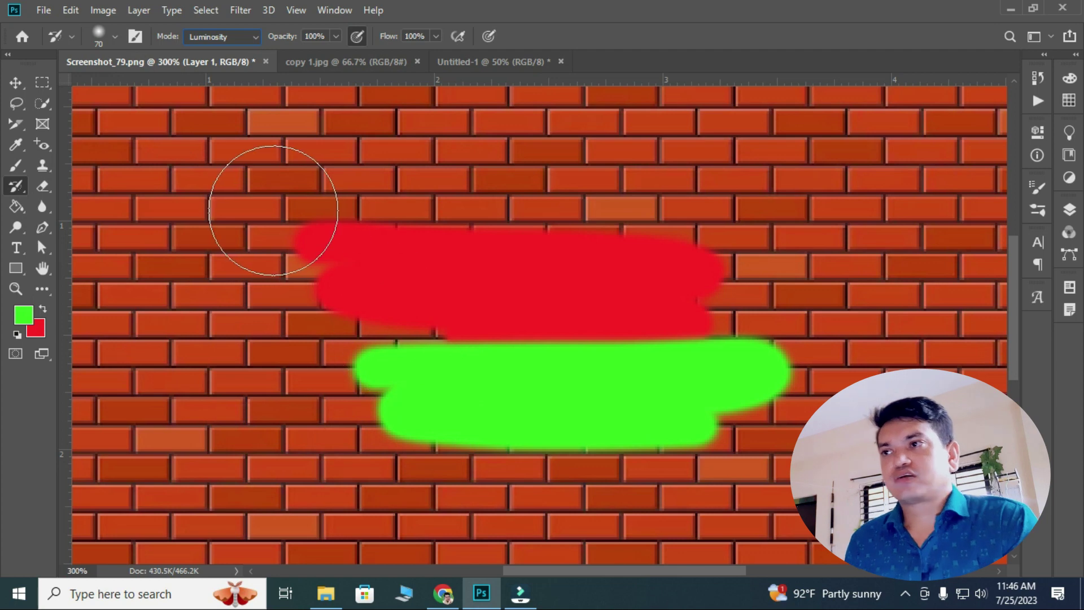
{"action": "mouse_move", "coordinate": [276, 240]}
{"action": "left_mouse_down"}
{"action": "mouse_move", "coordinate": [689, 240]}
{"action": "mouse_move", "coordinate": [518, 290]}
{"action": "mouse_move", "coordinate": [557, 399]}
{"action": "mouse_move", "coordinate": [338, 346]}
{"action": "mouse_move", "coordinate": [711, 420]}
{"action": "left_mouse_up"}
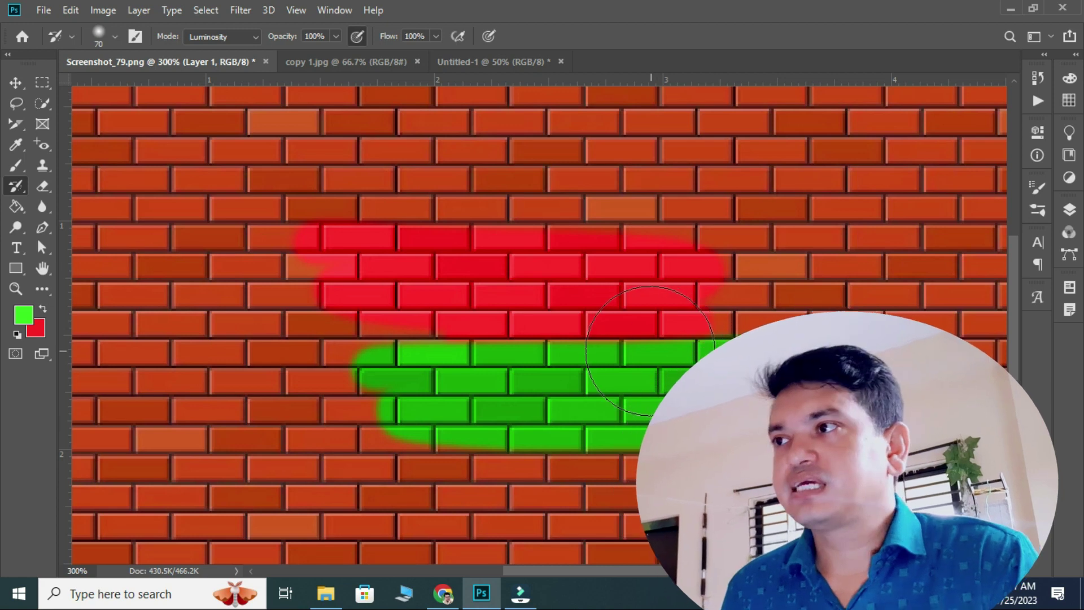
Step: Paint over the scribbles with the History Brush in Dissolve mode and zoom in to inspect the speckles
{"action": "left_click", "coordinate": [255, 37]}
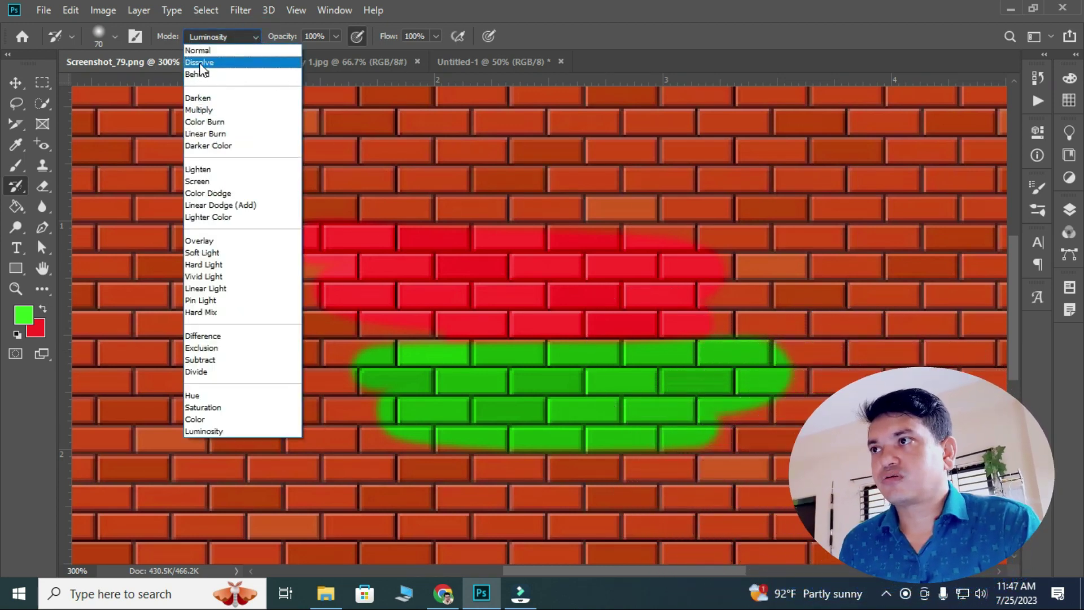
{"action": "left_click", "coordinate": [200, 63]}
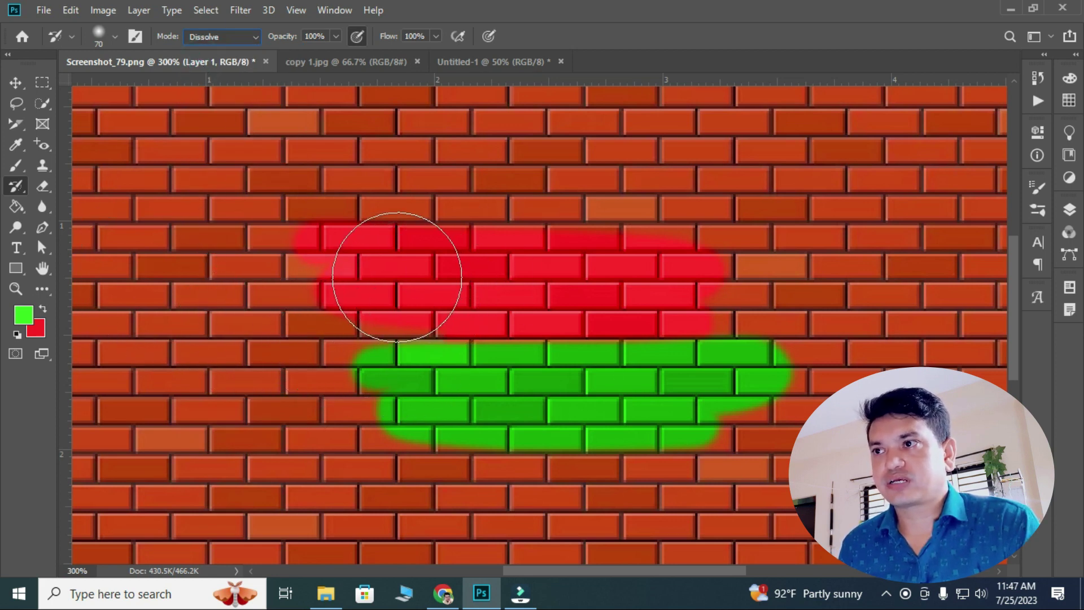
{"action": "left_click_drag", "start_coordinate": [456, 275], "coordinate": [385, 475]}
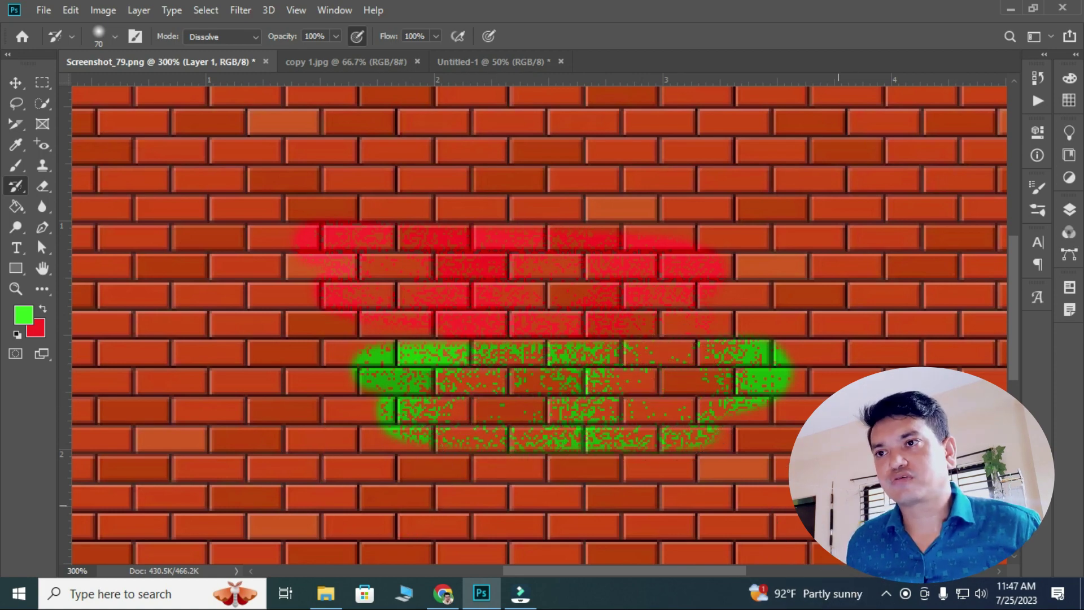
{"action": "key", "text": "ctrl+plus"}
{"action": "key", "text": "ctrl+plus"}
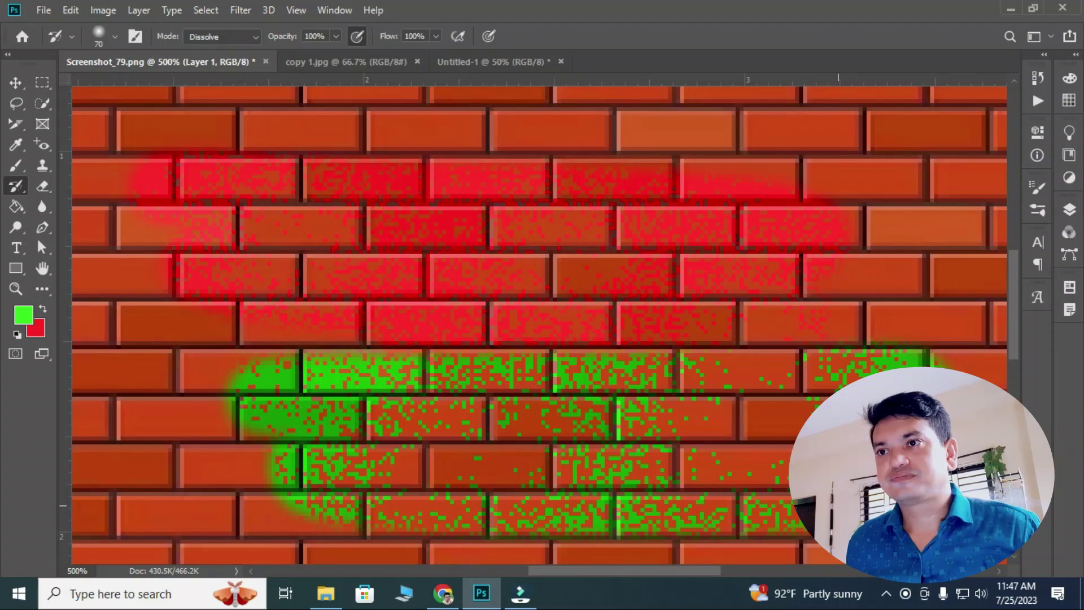
{"action": "key", "text": "ctrl+minus"}
{"action": "key", "text": "ctrl+minus"}
{"action": "key", "text": "ctrl+minus"}
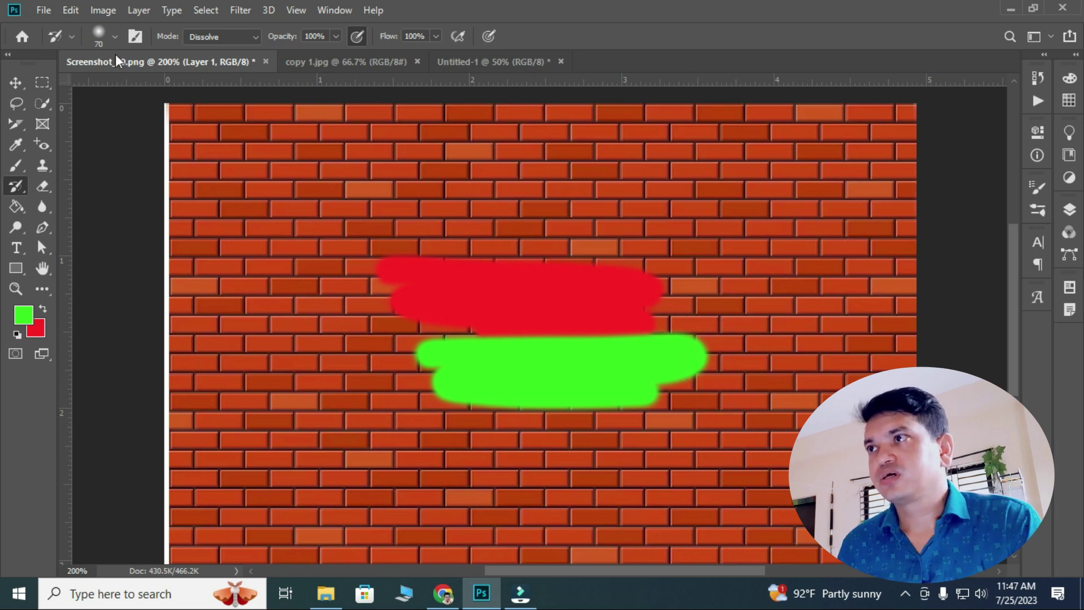
Step: Paint out the red and green scribbles with the History Brush in Normal mode
{"action": "left_click", "coordinate": [252, 39]}
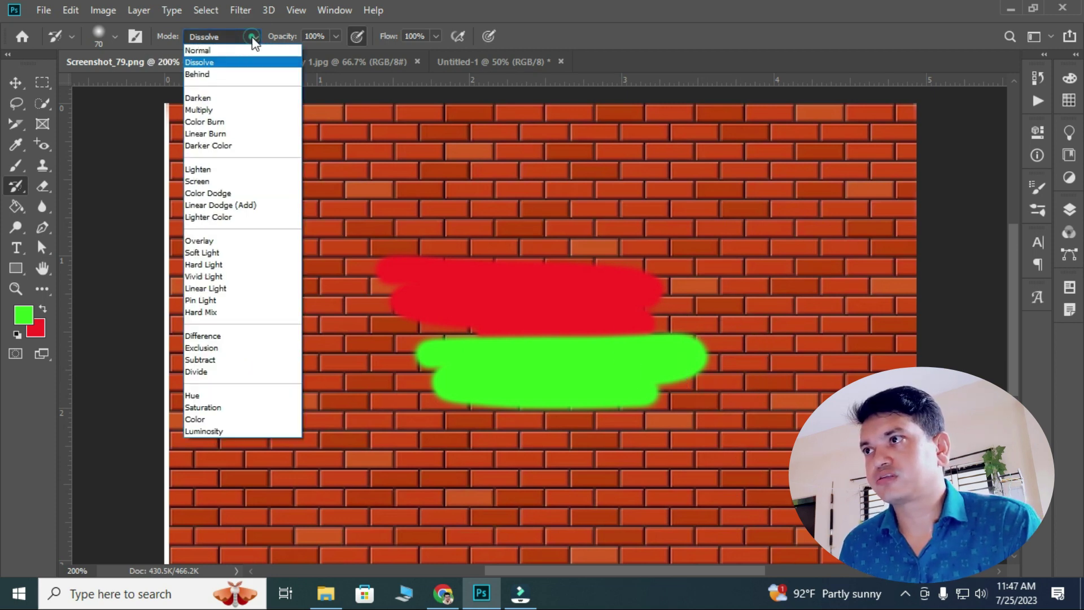
{"action": "left_click", "coordinate": [208, 51]}
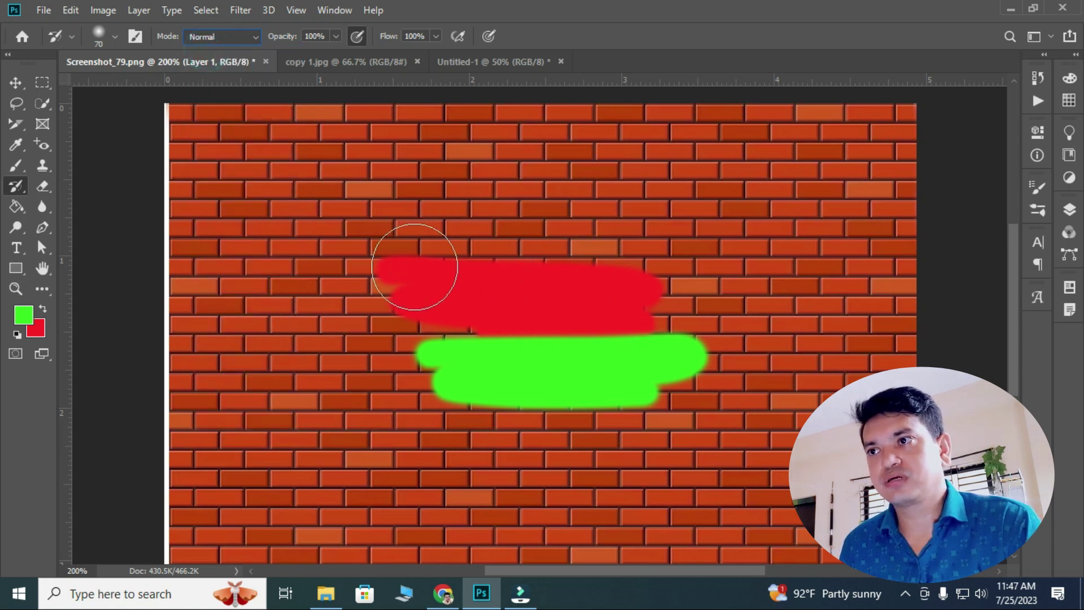
{"action": "mouse_move", "coordinate": [377, 266]}
{"action": "left_mouse_down"}
{"action": "mouse_move", "coordinate": [552, 286]}
{"action": "mouse_move", "coordinate": [484, 310]}
{"action": "mouse_move", "coordinate": [648, 367]}
{"action": "mouse_move", "coordinate": [294, 390]}
{"action": "left_mouse_up"}
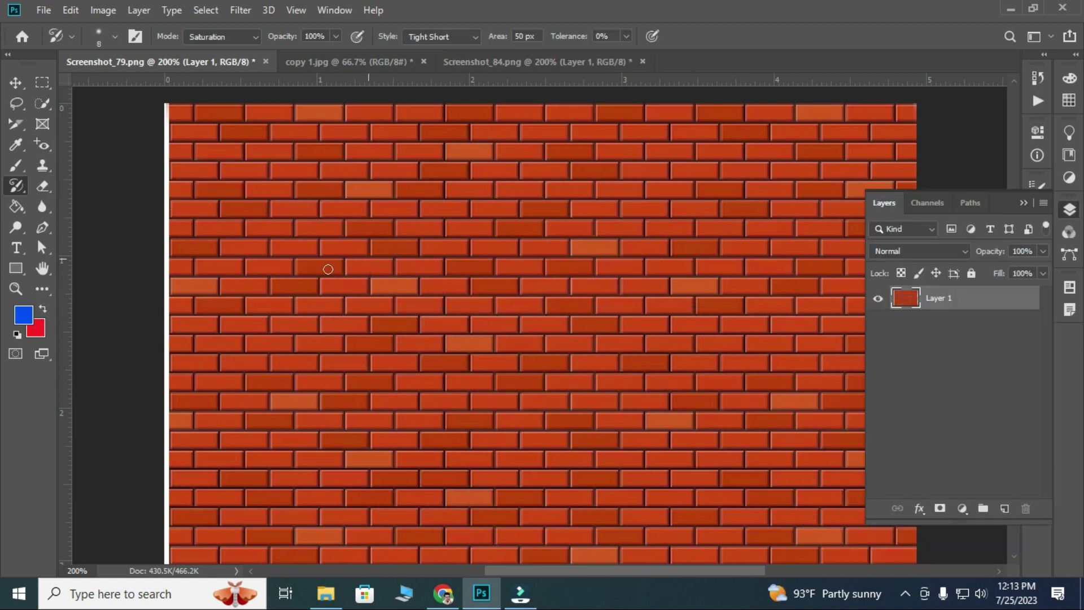
Step: Set the Art History Brush to Normal mode, Tight Short style and a 20 px area
{"action": "right_click", "coordinate": [20, 187]}
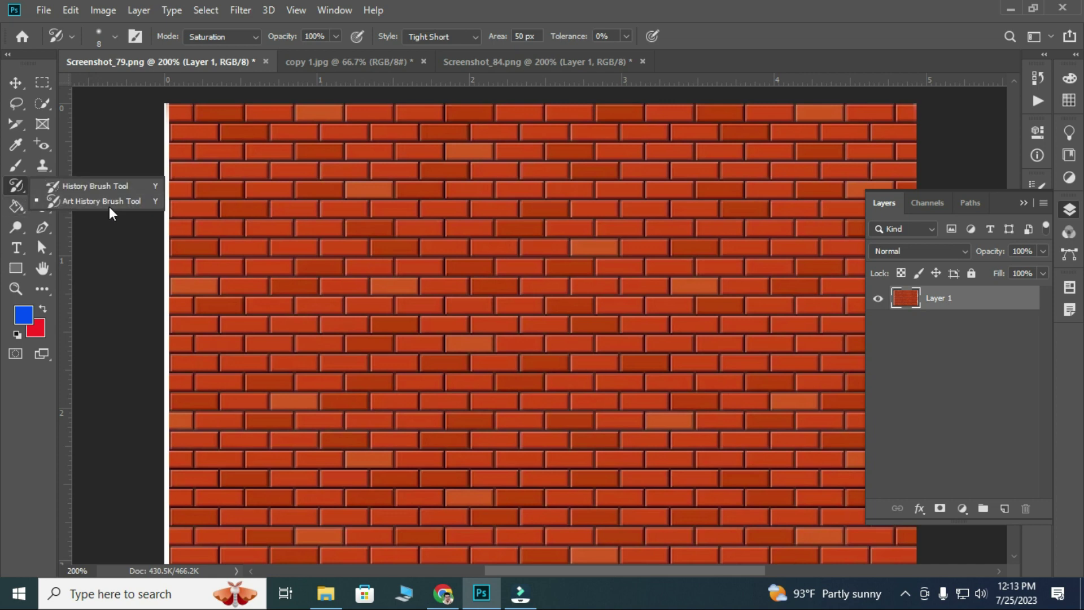
{"action": "left_click", "coordinate": [249, 37]}
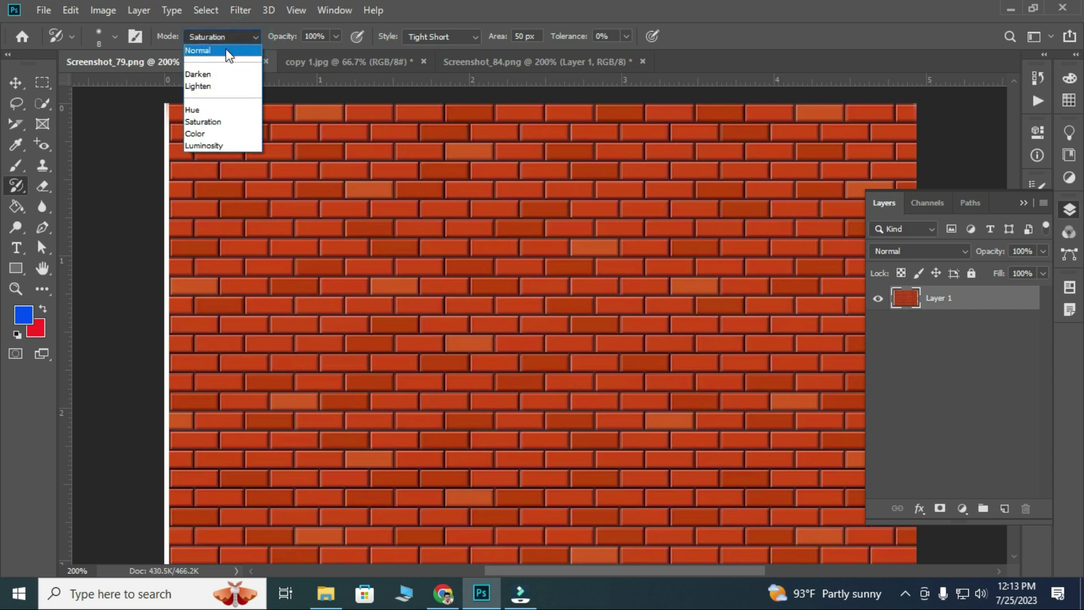
{"action": "left_click", "coordinate": [226, 50]}
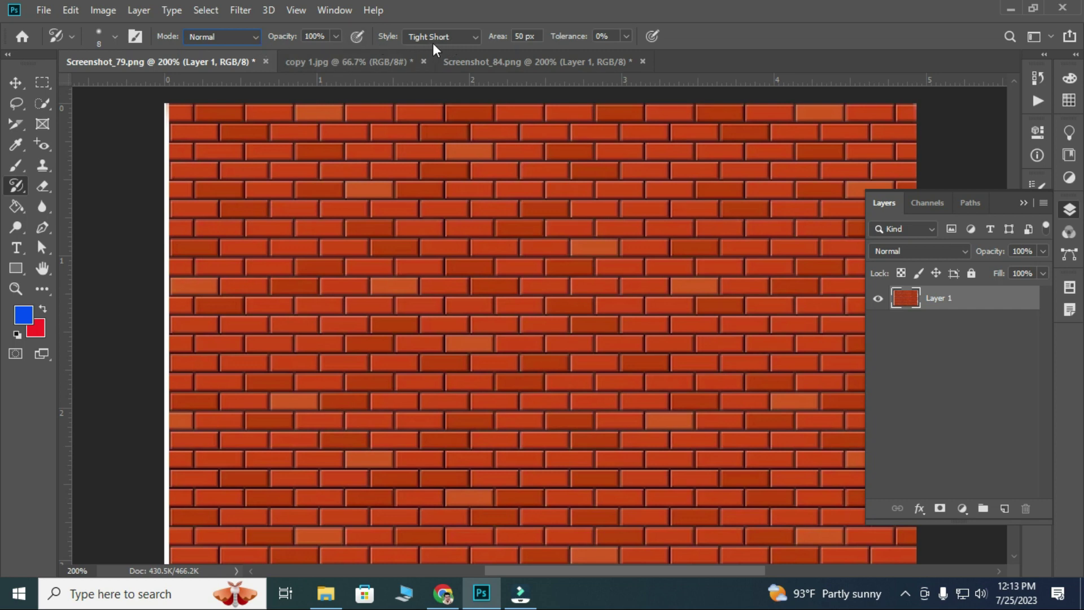
{"action": "left_click", "coordinate": [469, 38]}
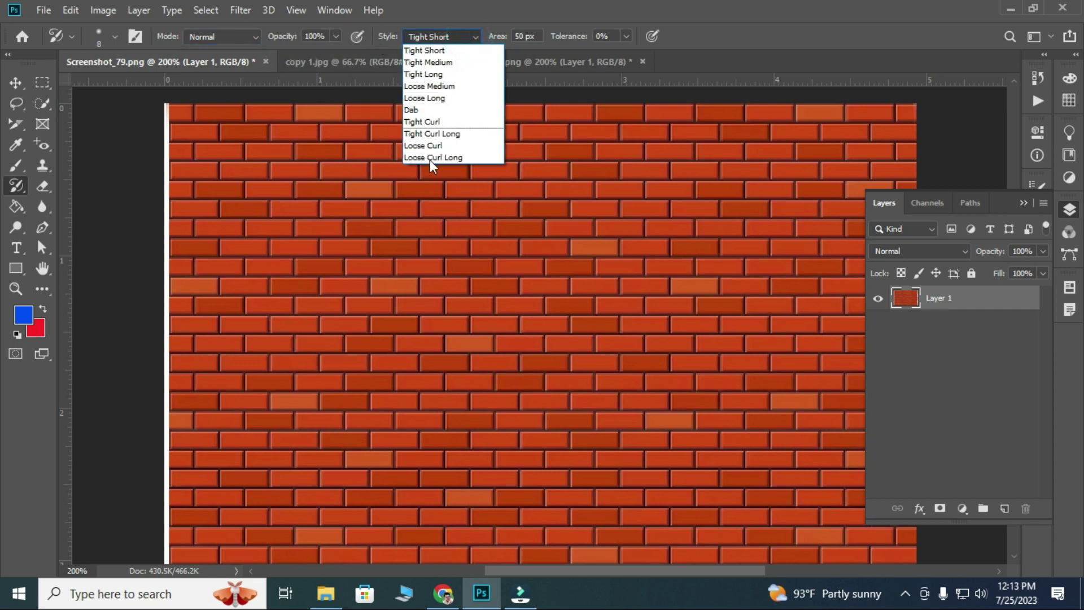
{"action": "left_click", "coordinate": [462, 36]}
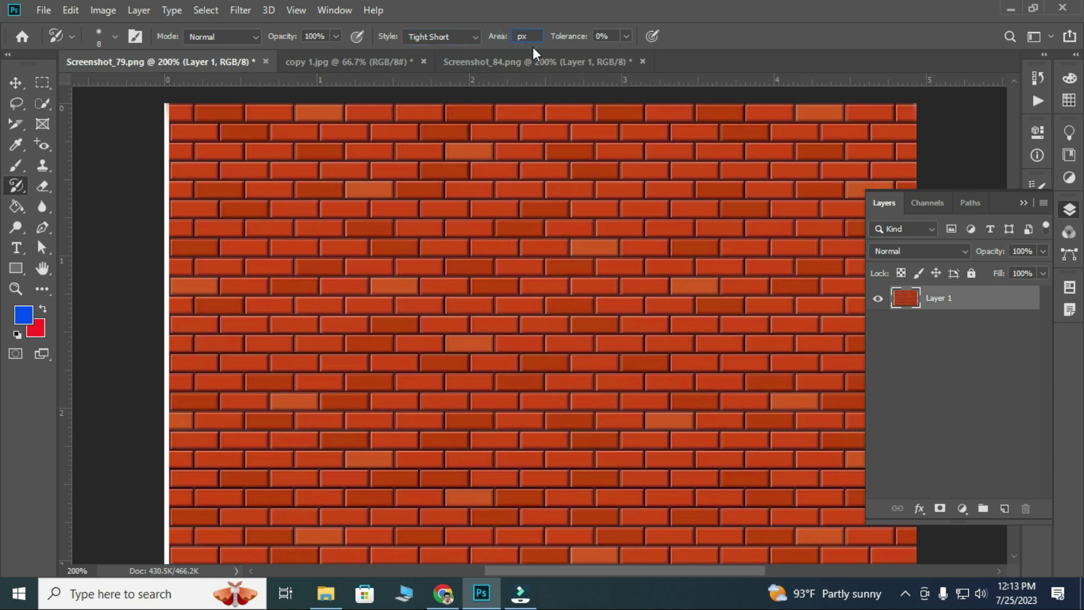
{"action": "type", "text": "20"}
Step: Zoom into copy 1.jpg and smear the left, top and upper-right petal edges into painterly strokes
{"action": "left_click", "coordinate": [372, 64]}
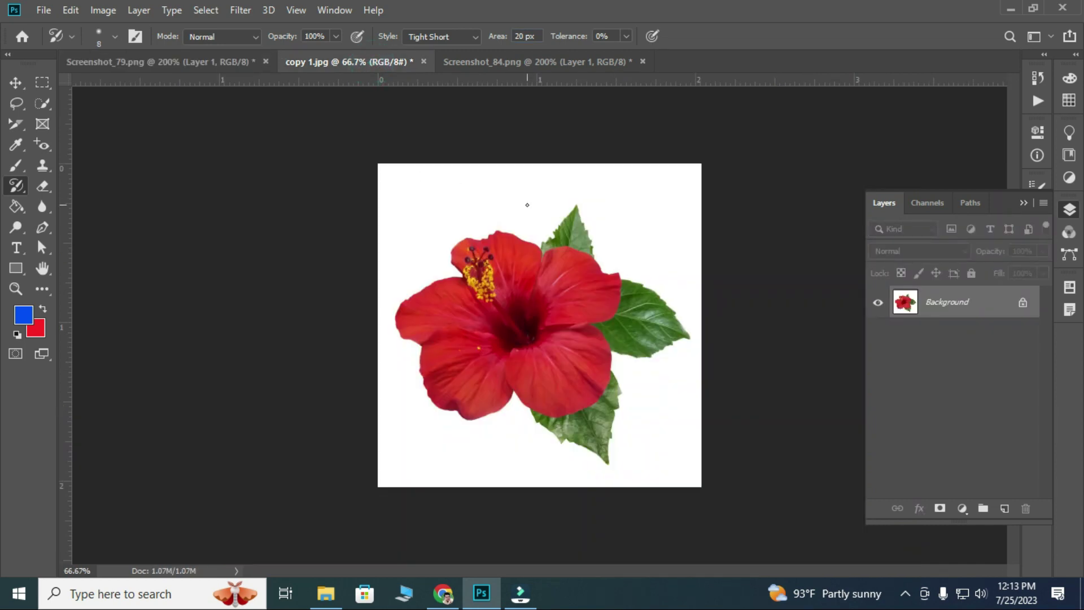
{"action": "key", "text": "ctrl+plus"}
{"action": "key", "text": "ctrl+plus"}
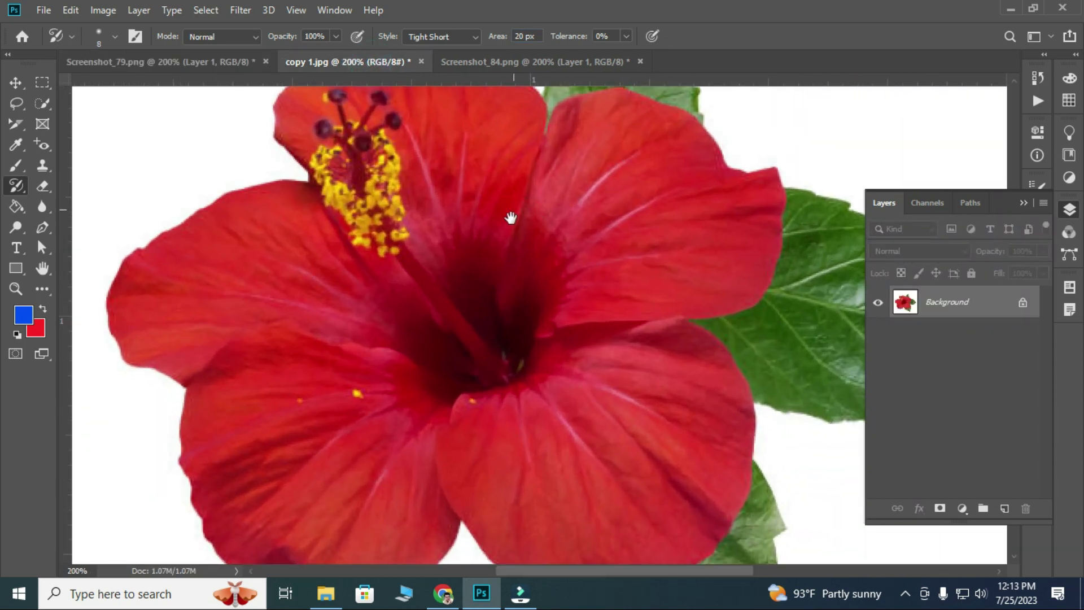
{"action": "left_click_drag", "start_coordinate": [511, 217], "coordinate": [532, 250]}
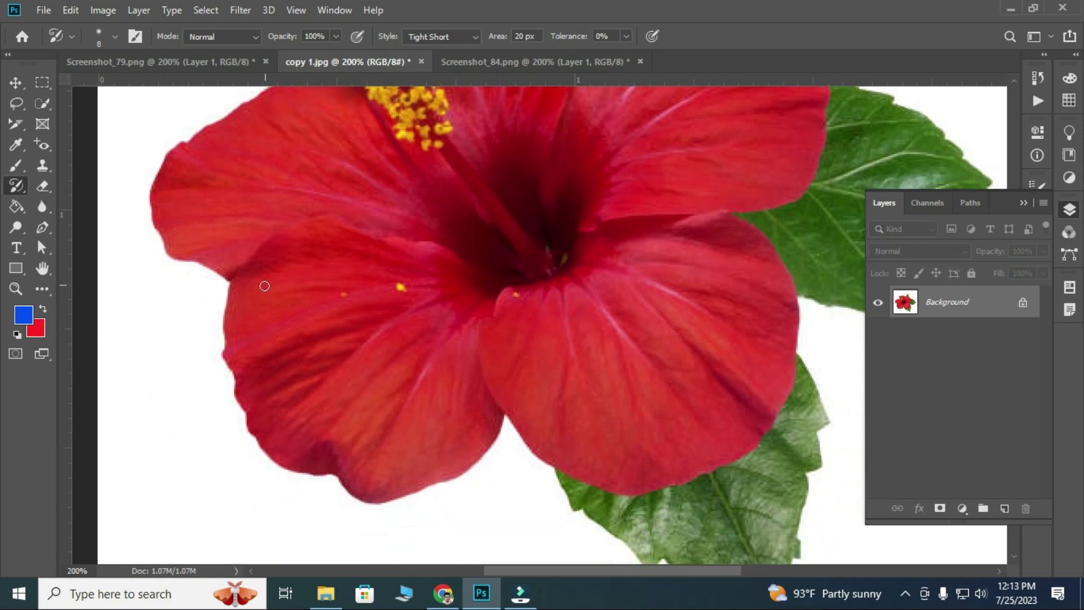
{"action": "mouse_move", "coordinate": [234, 288]}
{"action": "left_mouse_down"}
{"action": "mouse_move", "coordinate": [254, 423]}
{"action": "mouse_move", "coordinate": [456, 473]}
{"action": "mouse_move", "coordinate": [662, 477]}
{"action": "mouse_move", "coordinate": [745, 455]}
{"action": "mouse_move", "coordinate": [778, 419]}
{"action": "mouse_move", "coordinate": [796, 327]}
{"action": "mouse_move", "coordinate": [737, 230]}
{"action": "left_mouse_up"}
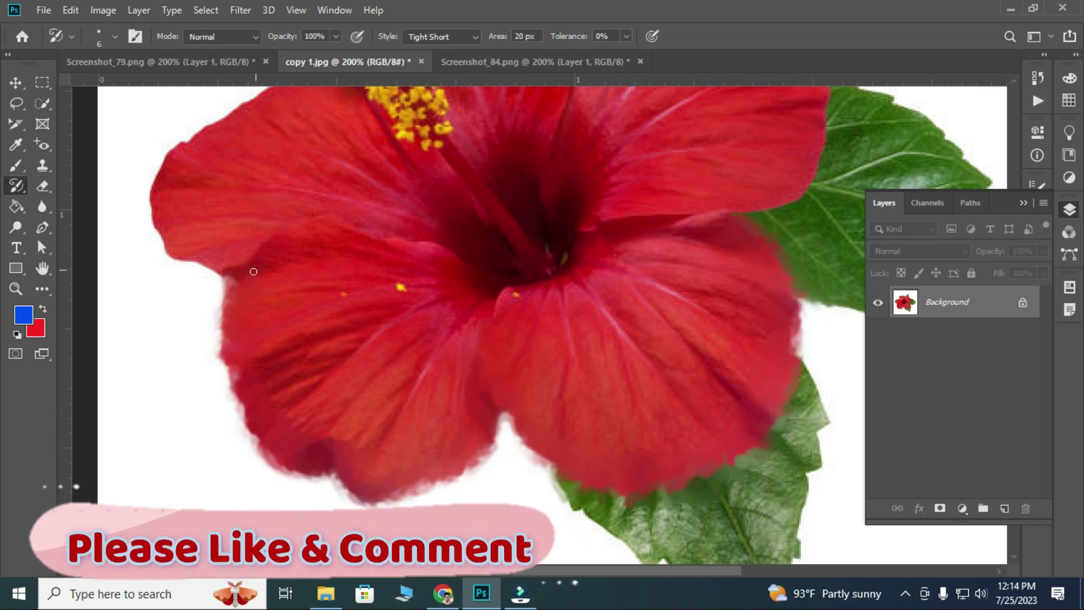
{"action": "scroll", "coordinate": [331, 336], "scroll_direction": "up", "scroll_amount": 3}
{"action": "scroll", "coordinate": [304, 212], "scroll_direction": "right", "scroll_amount": 3}
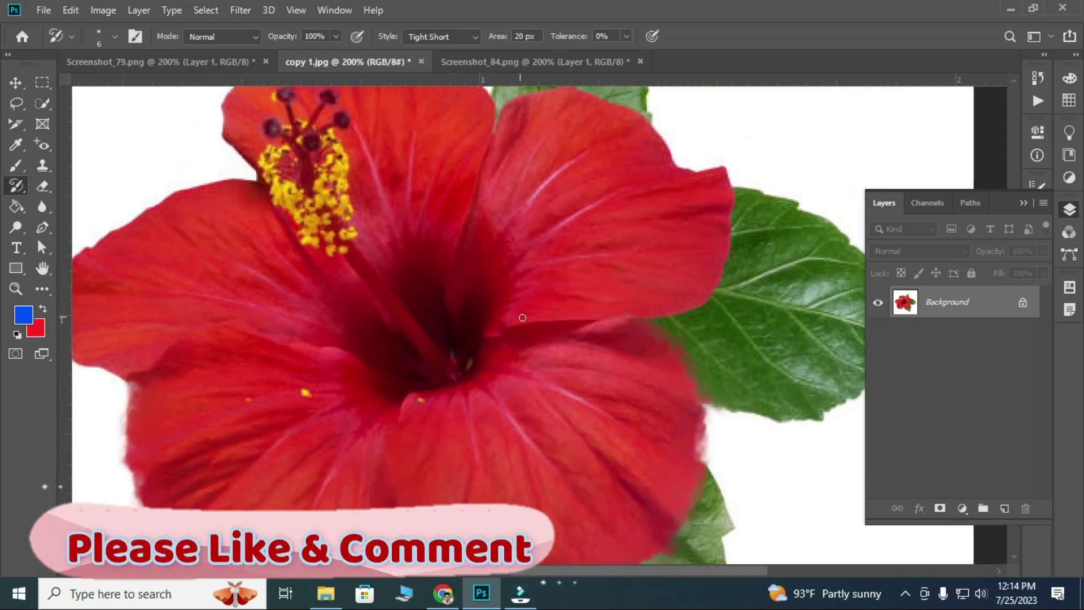
{"action": "mouse_move", "coordinate": [716, 249]}
{"action": "left_mouse_down"}
{"action": "mouse_move", "coordinate": [728, 175]}
{"action": "mouse_move", "coordinate": [648, 162]}
{"action": "left_mouse_up"}
{"action": "left_click_drag", "start_coordinate": [565, 103], "coordinate": [501, 121]}
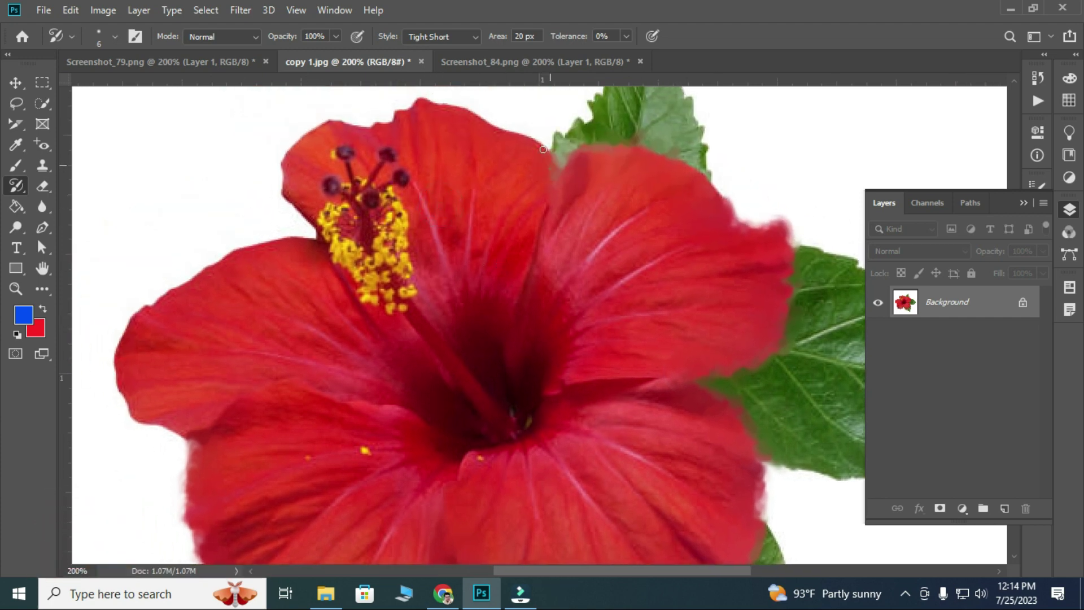
{"action": "mouse_move", "coordinate": [543, 149]}
{"action": "left_mouse_down"}
{"action": "mouse_move", "coordinate": [323, 218]}
{"action": "mouse_move", "coordinate": [194, 418]}
{"action": "left_mouse_up"}
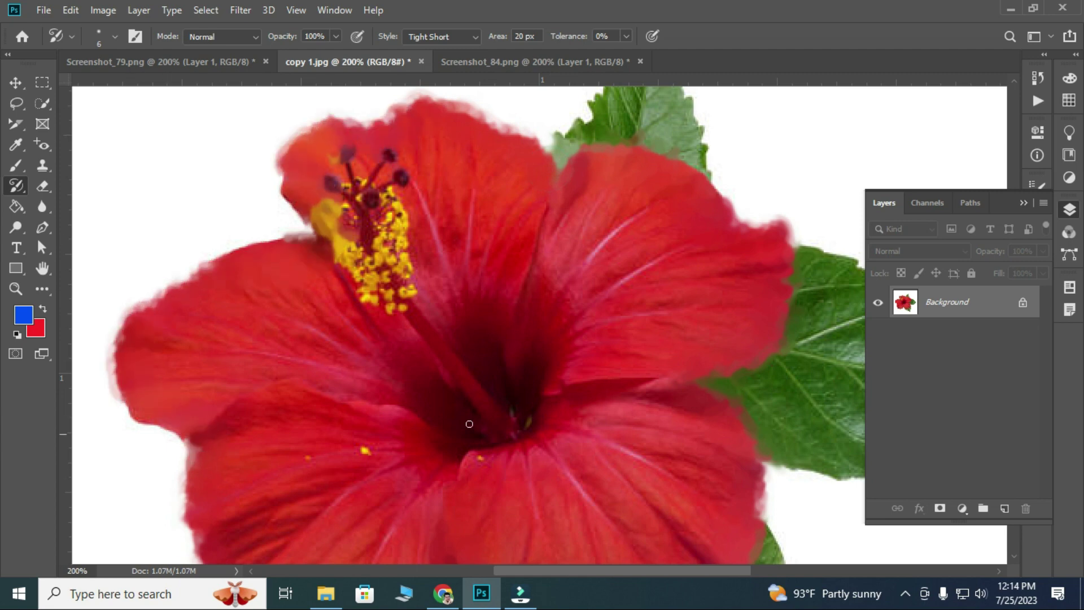
{"action": "scroll", "coordinate": [469, 423], "scroll_direction": "down", "scroll_amount": 3}
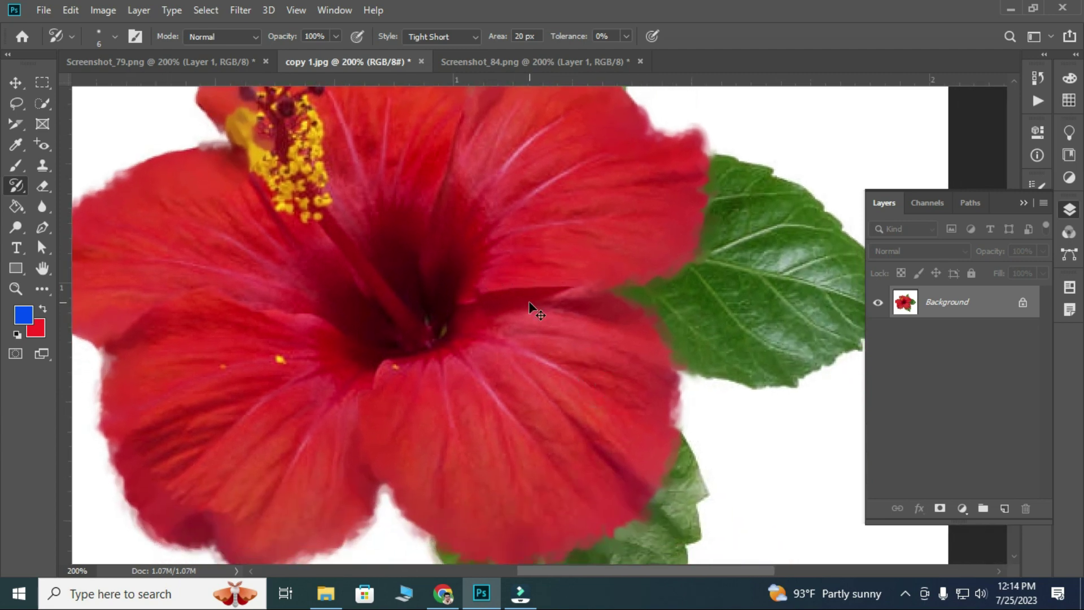
{"action": "key", "text": "ctrl+minus"}
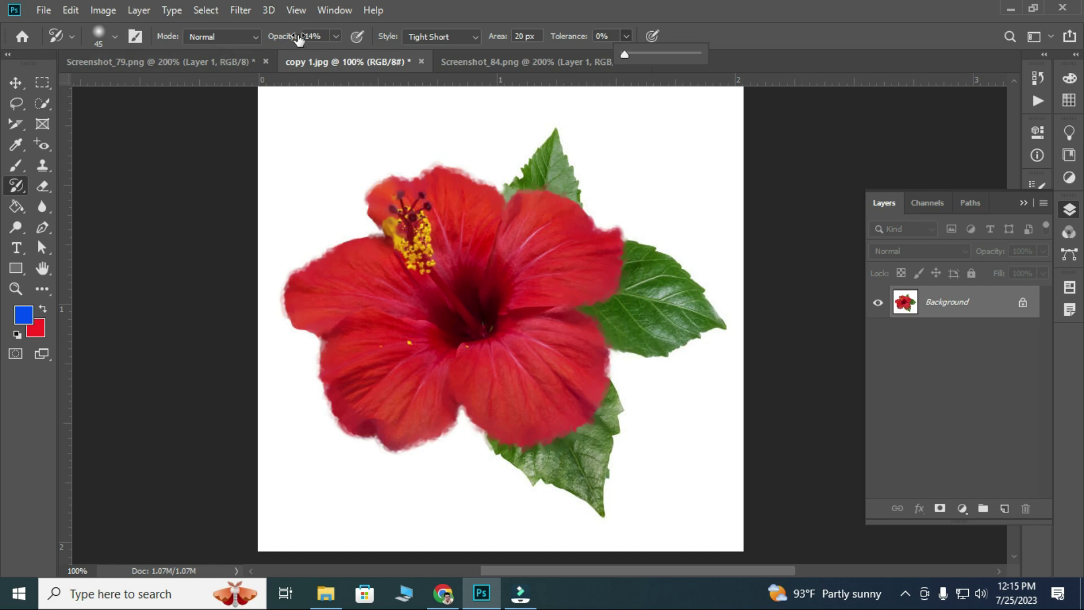
Step: At 6% opacity, faintly brush the flower centre and lower-right petal with a smaller brush
{"action": "left_click", "coordinate": [335, 36]}
{"action": "left_click_drag", "start_coordinate": [332, 54], "coordinate": [331, 55]}
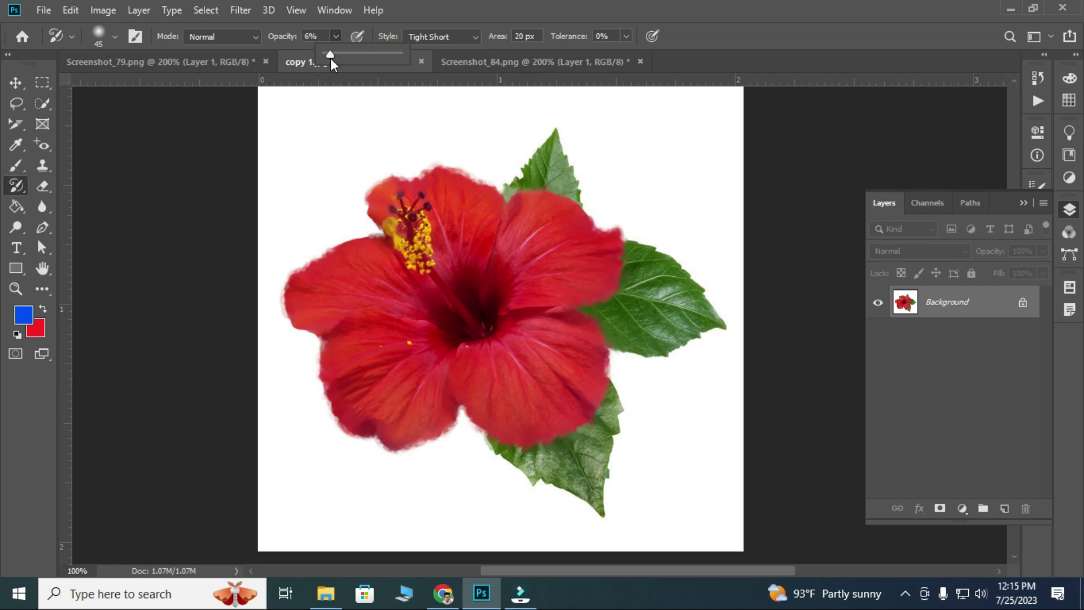
{"action": "left_click", "coordinate": [500, 271]}
{"action": "mouse_move", "coordinate": [466, 288]}
{"action": "left_mouse_down"}
{"action": "mouse_move", "coordinate": [464, 335]}
{"action": "mouse_move", "coordinate": [400, 363]}
{"action": "left_mouse_up"}
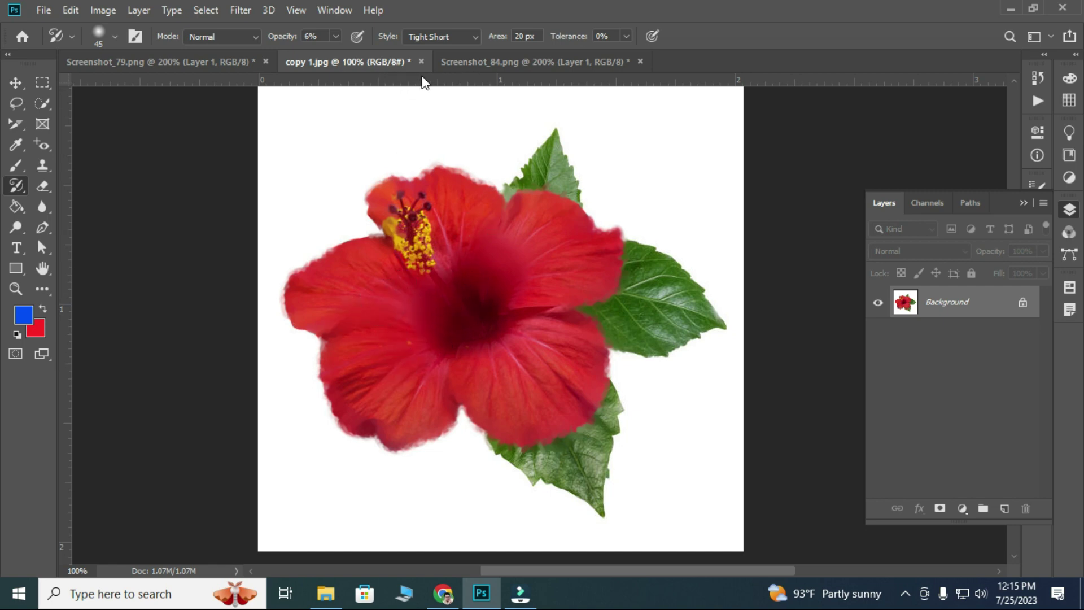
{"action": "key", "text": "bracketleft"}
{"action": "key", "text": "bracketleft"}
{"action": "key", "text": "bracketleft"}
{"action": "left_click", "coordinate": [521, 368]}
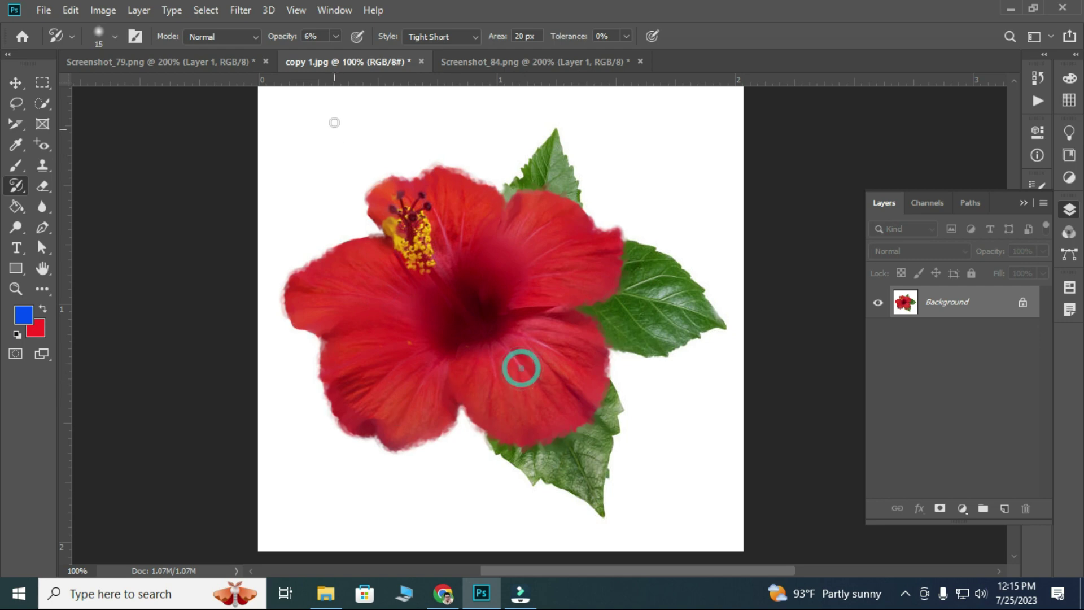
Step: At 63% opacity, smear the yellow stamen and the right and top leaves, then bring up the portrait
{"action": "left_click", "coordinate": [337, 36]}
{"action": "left_click_drag", "start_coordinate": [337, 54], "coordinate": [377, 55]}
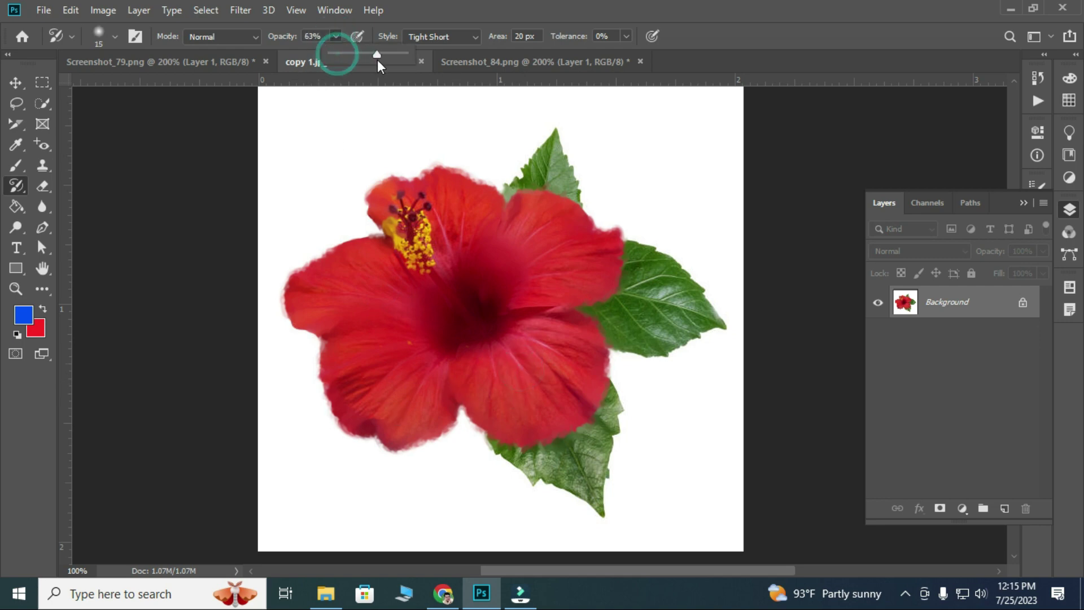
{"action": "left_click", "coordinate": [544, 378]}
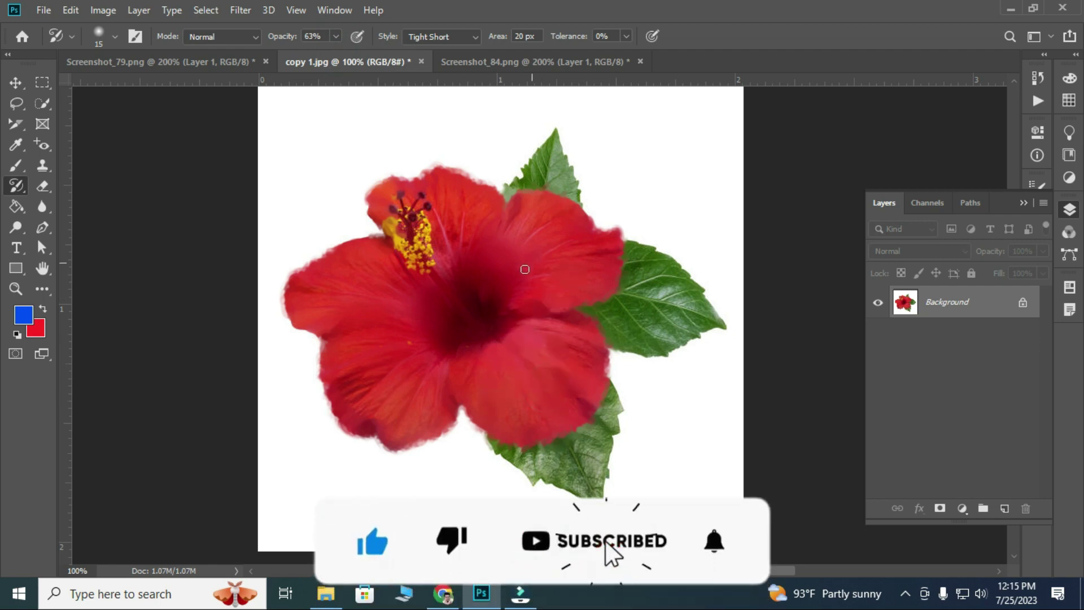
{"action": "left_click_drag", "start_coordinate": [410, 204], "coordinate": [418, 195]}
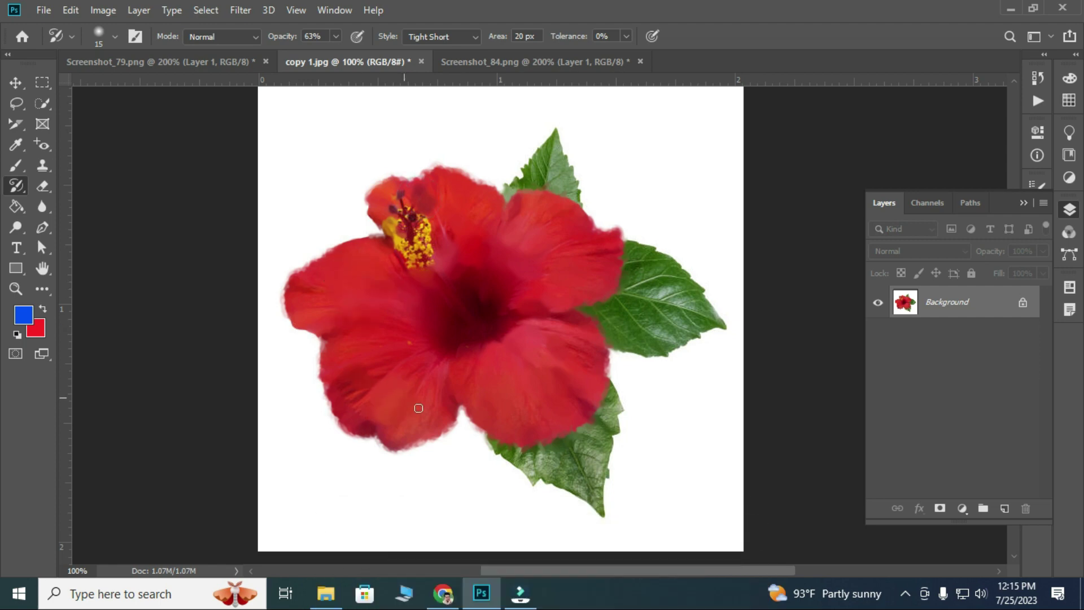
{"action": "mouse_move", "coordinate": [425, 270]}
{"action": "left_mouse_down"}
{"action": "mouse_move", "coordinate": [401, 243]}
{"action": "mouse_move", "coordinate": [425, 211]}
{"action": "left_mouse_up"}
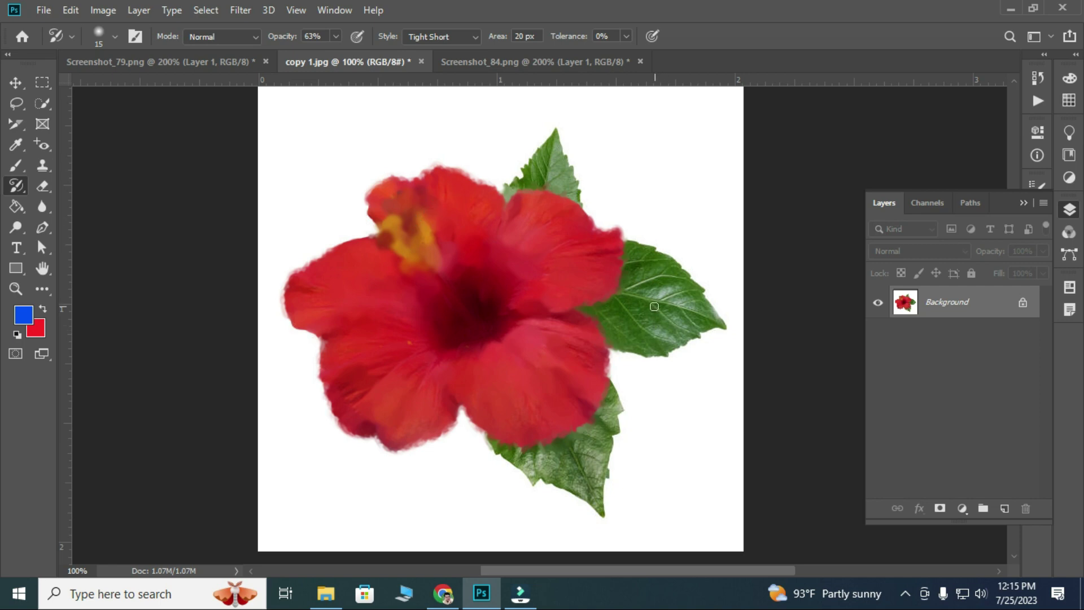
{"action": "mouse_move", "coordinate": [640, 250]}
{"action": "left_mouse_down"}
{"action": "mouse_move", "coordinate": [621, 377]}
{"action": "mouse_move", "coordinate": [499, 427]}
{"action": "mouse_move", "coordinate": [541, 434]}
{"action": "left_mouse_up"}
{"action": "left_click_drag", "start_coordinate": [504, 193], "coordinate": [573, 204]}
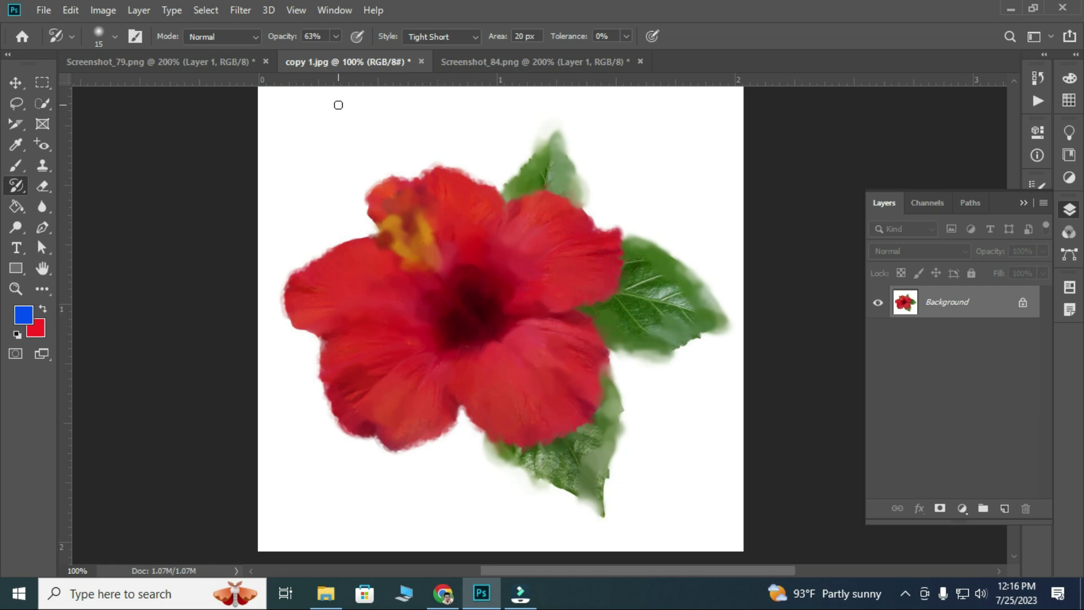
{"action": "left_click", "coordinate": [547, 58]}
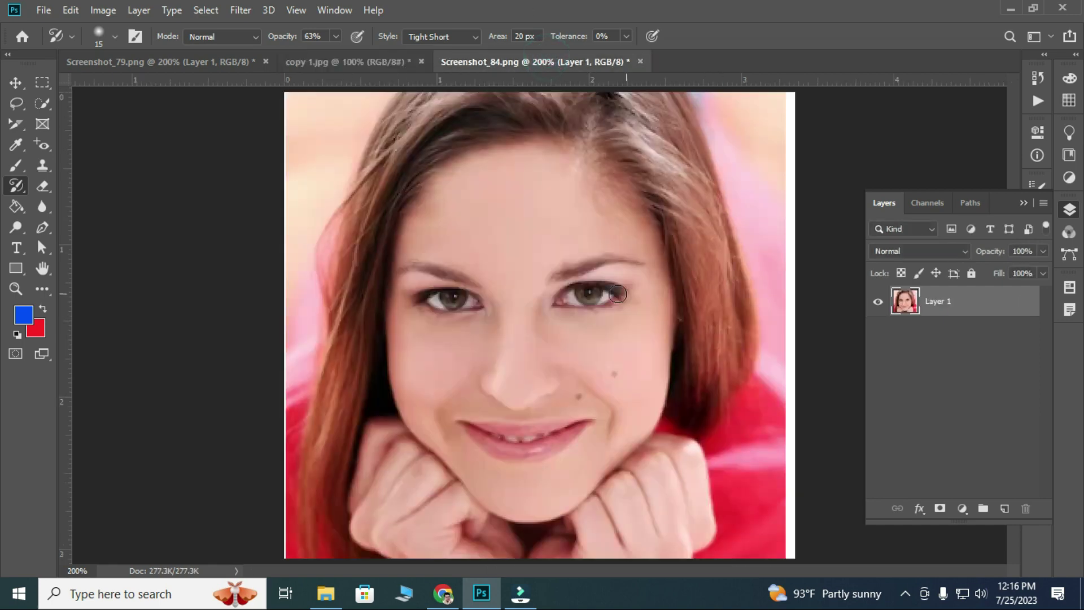
Step: Zoom in and smear both eyebrows and both eyes with a smaller art history brush
{"action": "key", "text": "ctrl+plus"}
{"action": "key", "text": "bracketleft"}
{"action": "key", "text": "bracketleft"}
{"action": "key", "text": "bracketleft"}
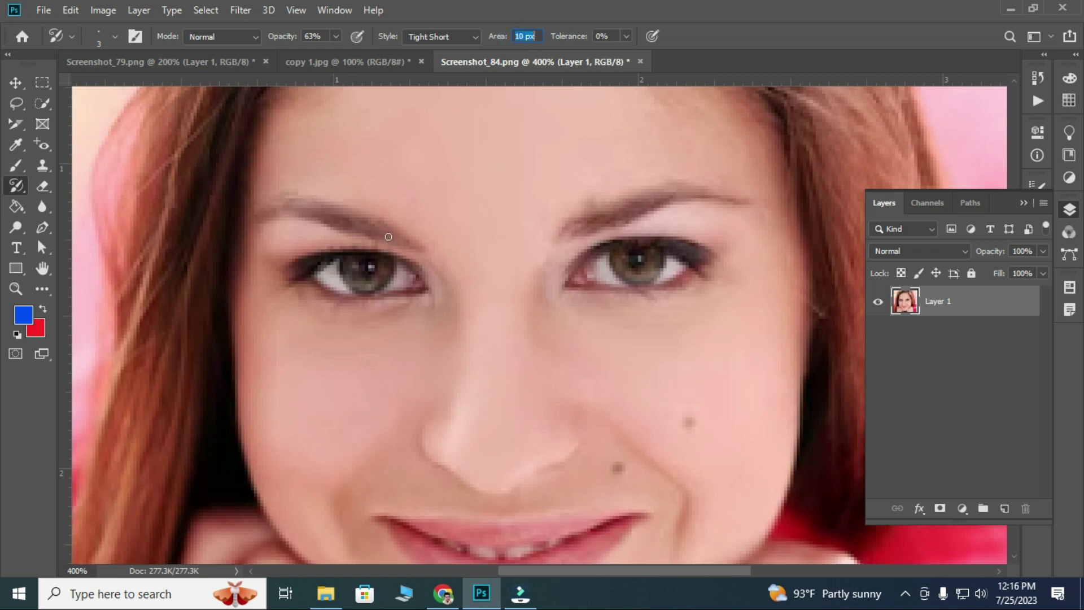
{"action": "left_click_drag", "start_coordinate": [388, 236], "coordinate": [248, 206]}
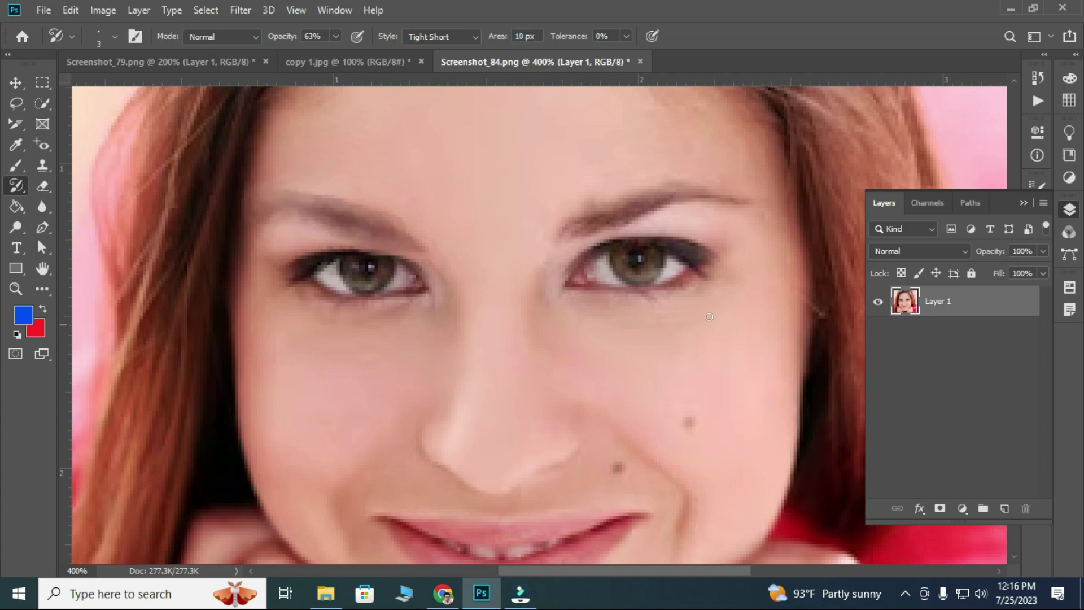
{"action": "left_click_drag", "start_coordinate": [602, 238], "coordinate": [717, 197]}
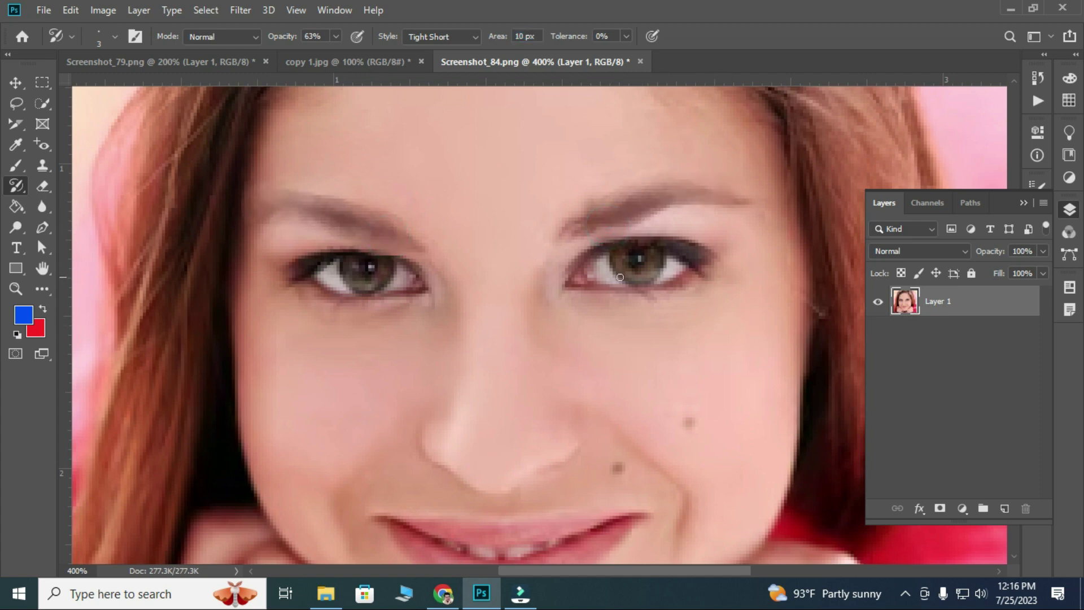
{"action": "left_click_drag", "start_coordinate": [443, 262], "coordinate": [432, 276]}
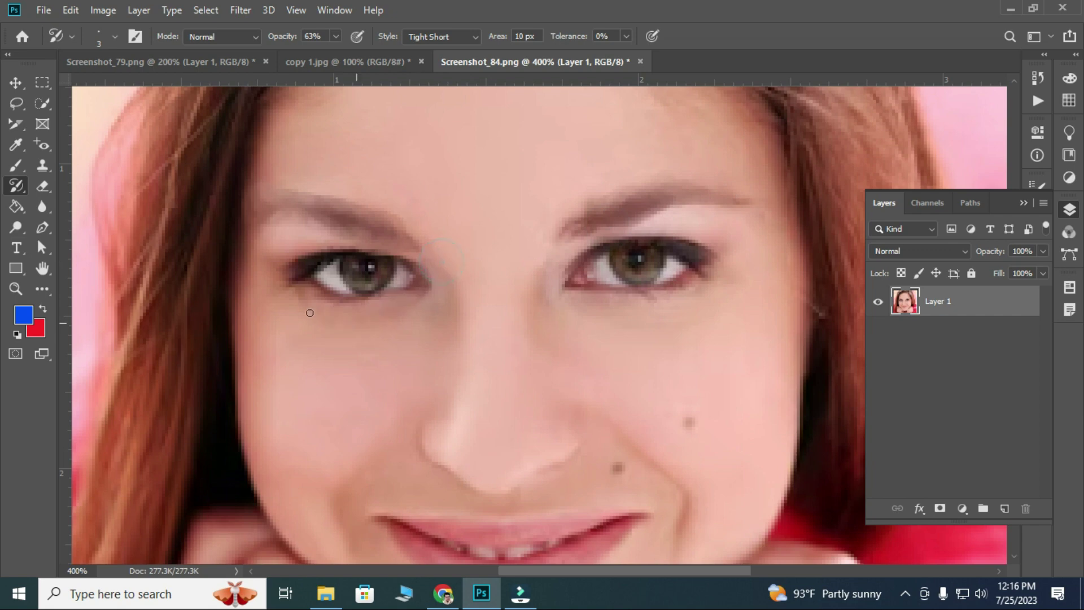
{"action": "left_click_drag", "start_coordinate": [658, 248], "coordinate": [609, 271]}
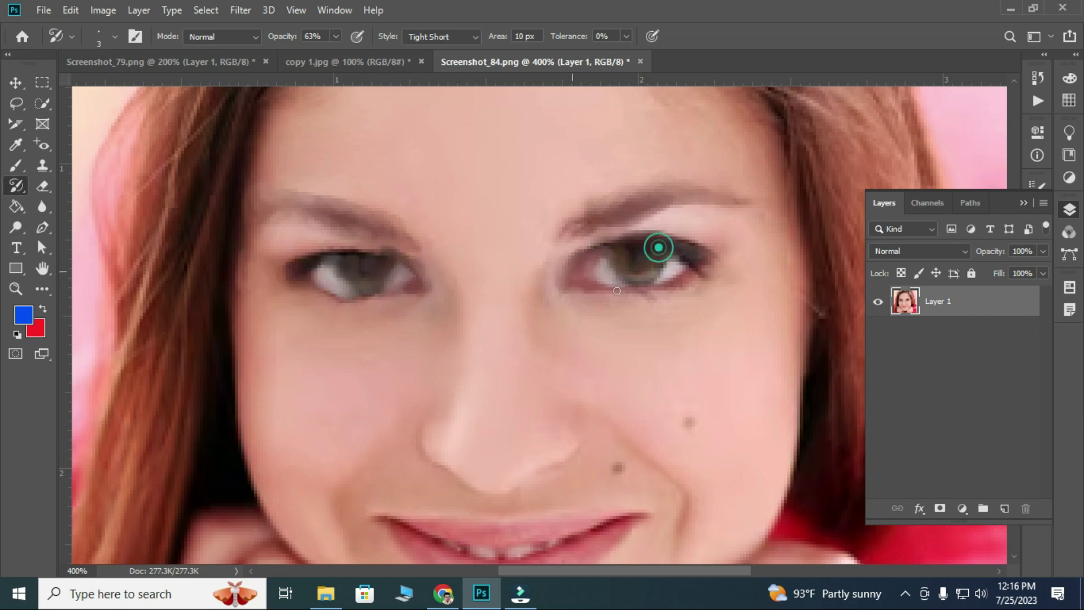
Step: Enlarge the brush slightly and smear the hair down both sides of the face
{"action": "key", "text": "ctrl+minus"}
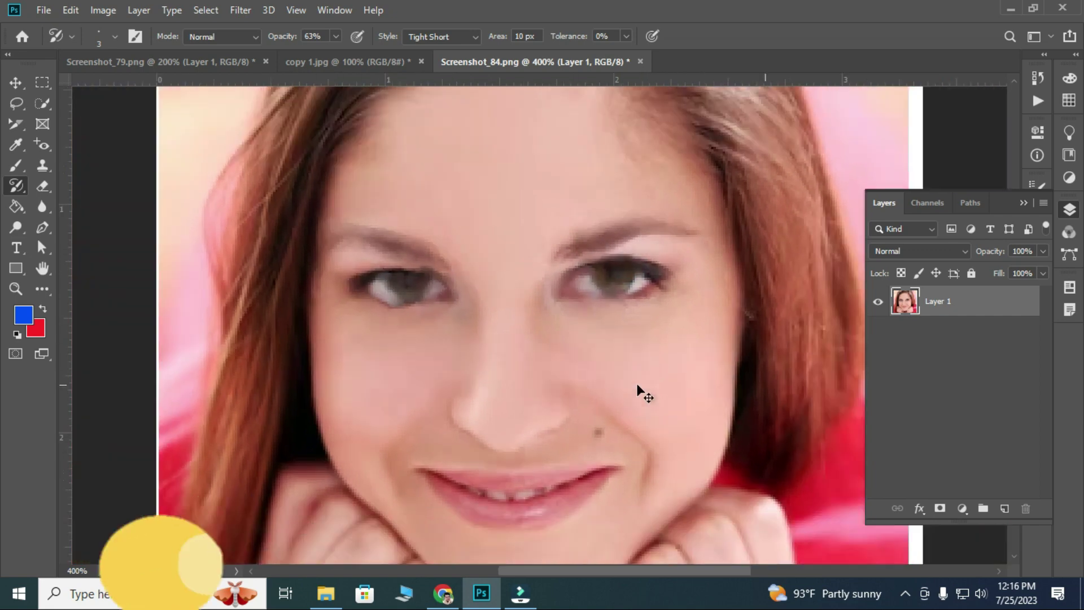
{"action": "key", "text": "ctrl+minus"}
{"action": "key", "text": "ctrl+minus"}
{"action": "key", "text": "ctrl+minus"}
{"action": "key", "text": "ctrl+plus"}
{"action": "key", "text": "bracketright"}
{"action": "key", "text": "bracketright"}
{"action": "key", "text": "bracketright"}
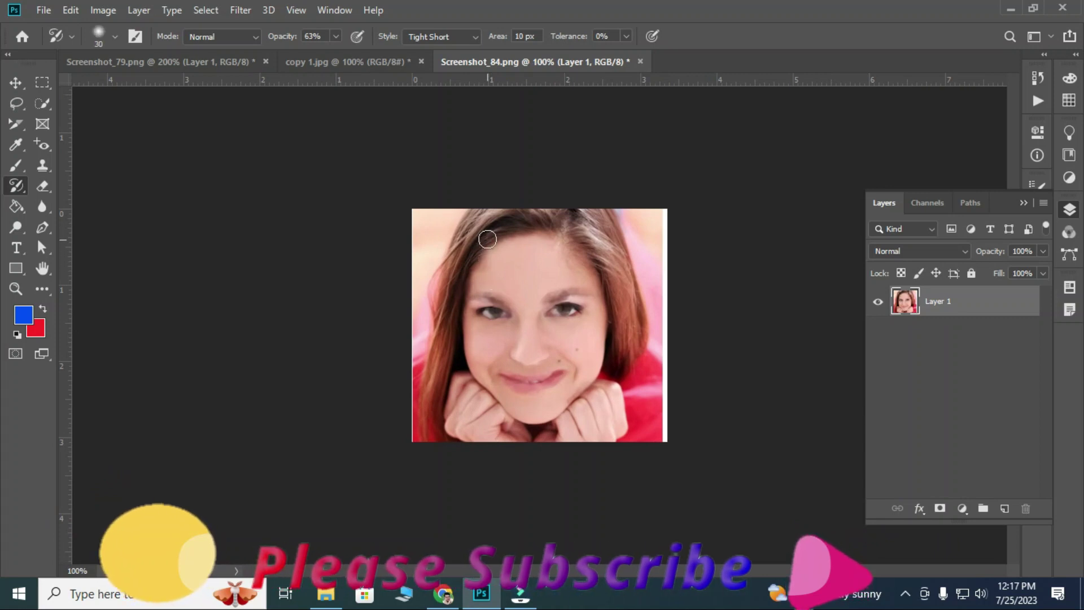
{"action": "left_click_drag", "start_coordinate": [487, 239], "coordinate": [434, 468]}
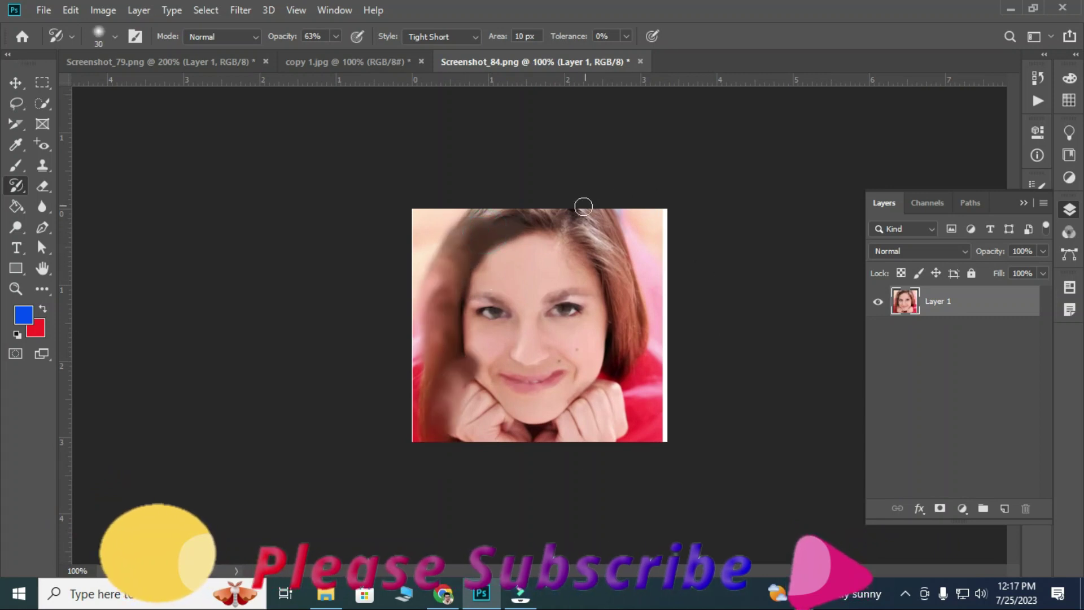
{"action": "left_click_drag", "start_coordinate": [583, 206], "coordinate": [545, 439]}
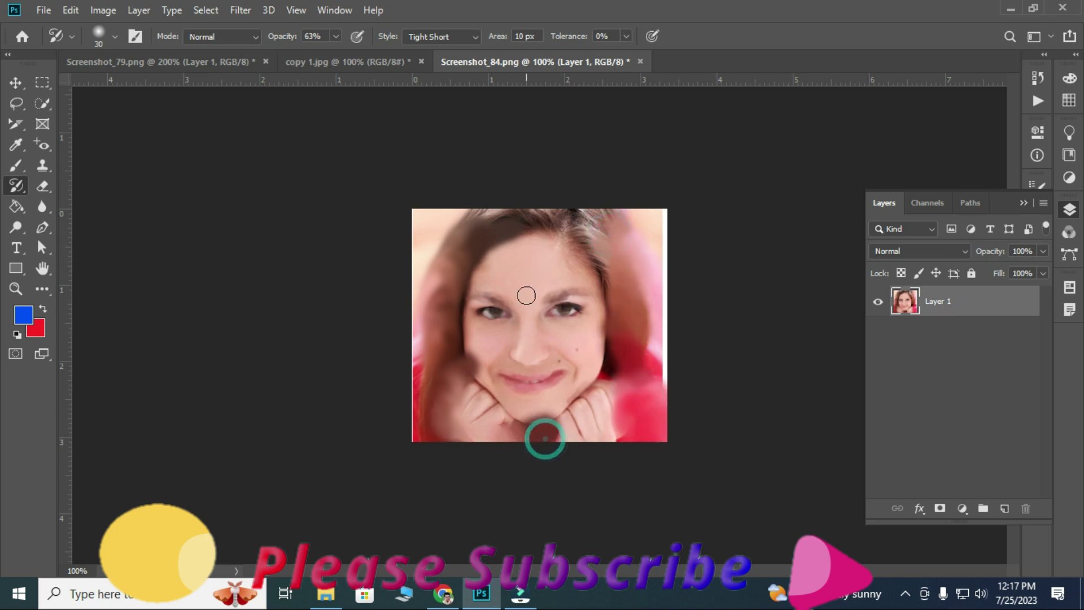
{"action": "left_click", "coordinate": [513, 234]}
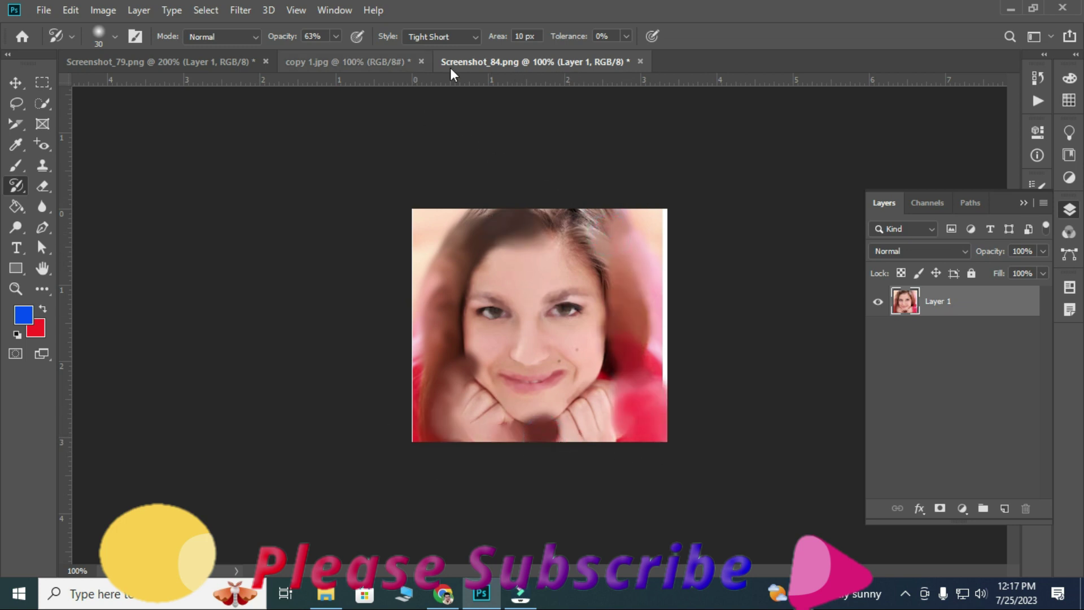
Step: Return to the hibiscus, undo the last two strokes and choose Tight Curl style
{"action": "left_click", "coordinate": [389, 63]}
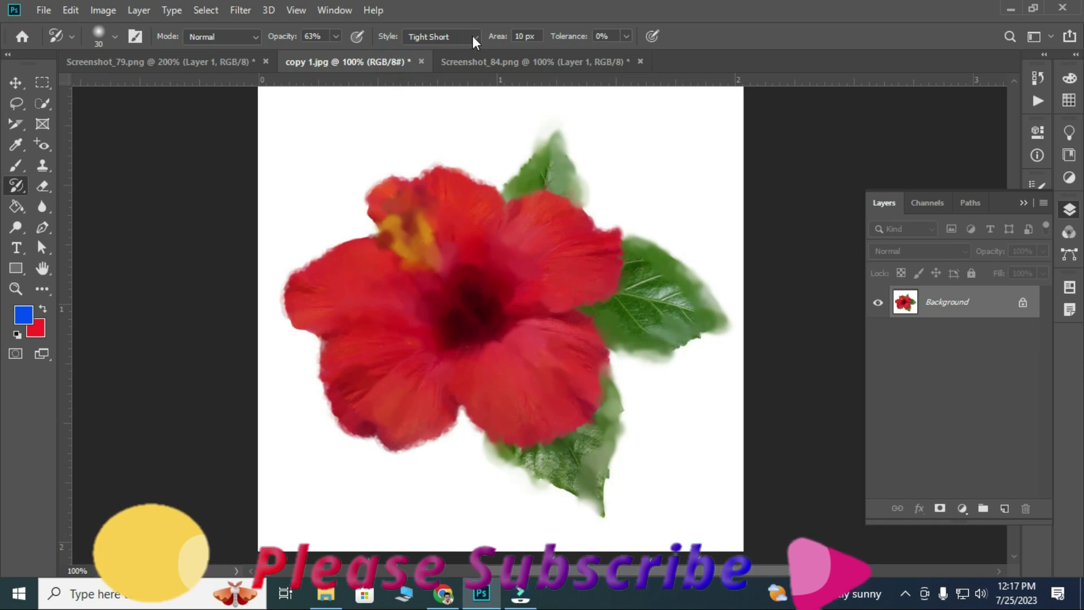
{"action": "key", "text": "ctrl+z"}
{"action": "key", "text": "ctrl+z"}
{"action": "key", "text": "ctrl+z"}
{"action": "key", "text": "ctrl+z"}
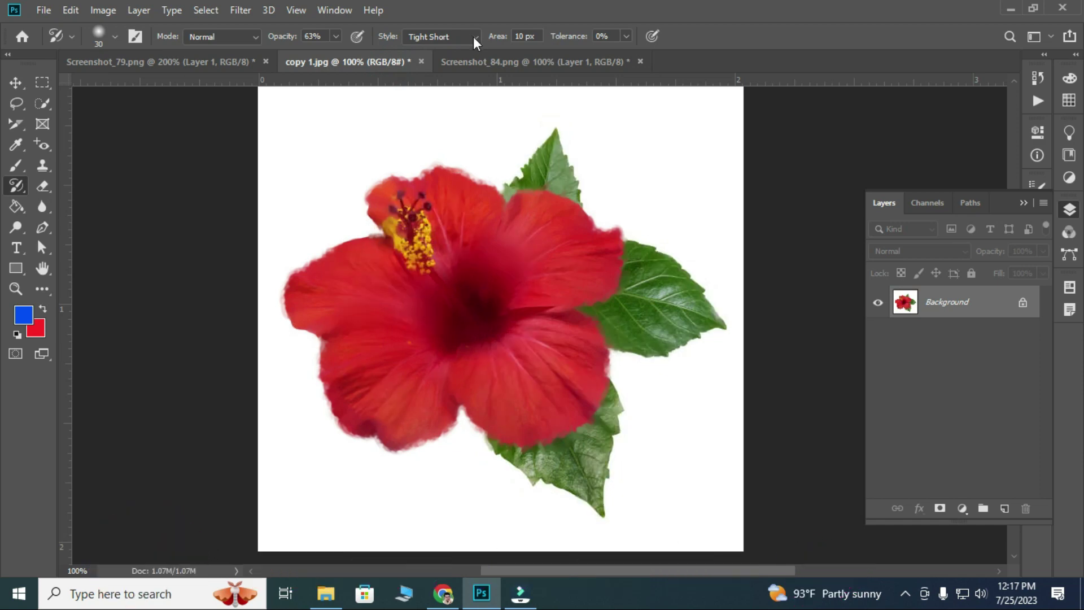
{"action": "key", "text": "ctrl+z"}
{"action": "key", "text": "ctrl+z"}
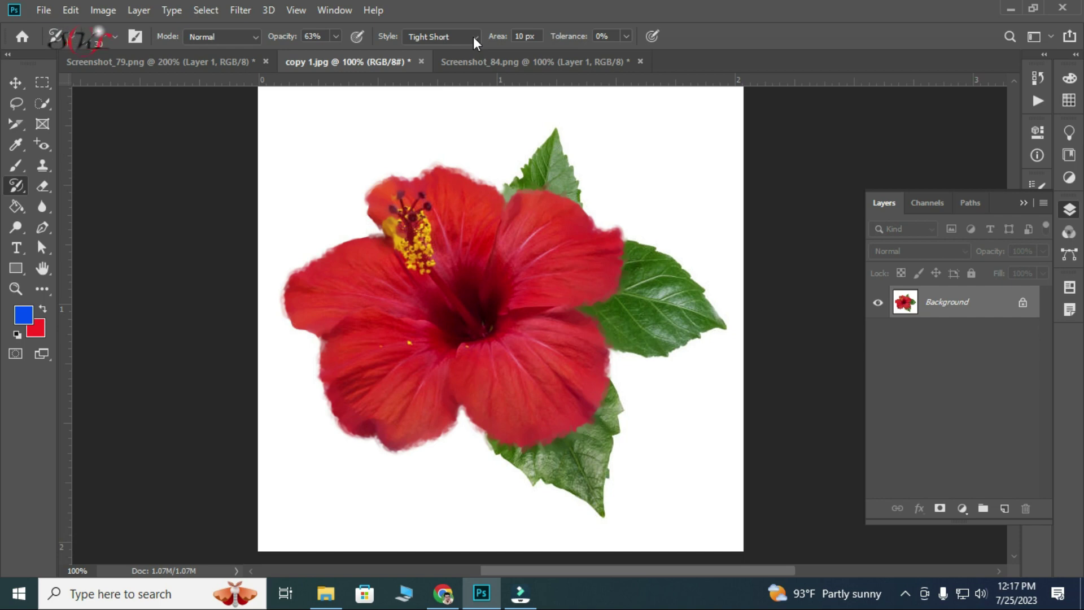
{"action": "left_click", "coordinate": [473, 36]}
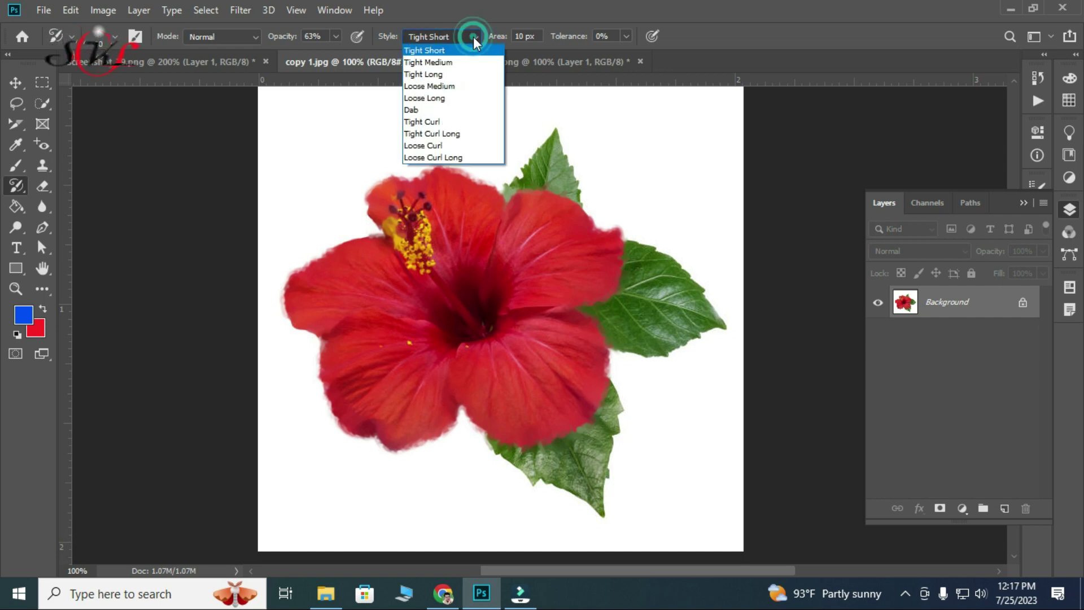
{"action": "left_click", "coordinate": [420, 122]}
Step: Cover the flower centre, left, right and upper-left areas with Tight Curl swirls
{"action": "mouse_move", "coordinate": [439, 179]}
{"action": "left_mouse_down"}
{"action": "mouse_move", "coordinate": [532, 361]}
{"action": "mouse_move", "coordinate": [617, 425]}
{"action": "mouse_move", "coordinate": [368, 478]}
{"action": "mouse_move", "coordinate": [767, 235]}
{"action": "mouse_move", "coordinate": [278, 201]}
{"action": "mouse_move", "coordinate": [465, 334]}
{"action": "mouse_move", "coordinate": [486, 395]}
{"action": "mouse_move", "coordinate": [653, 469]}
{"action": "left_mouse_up"}
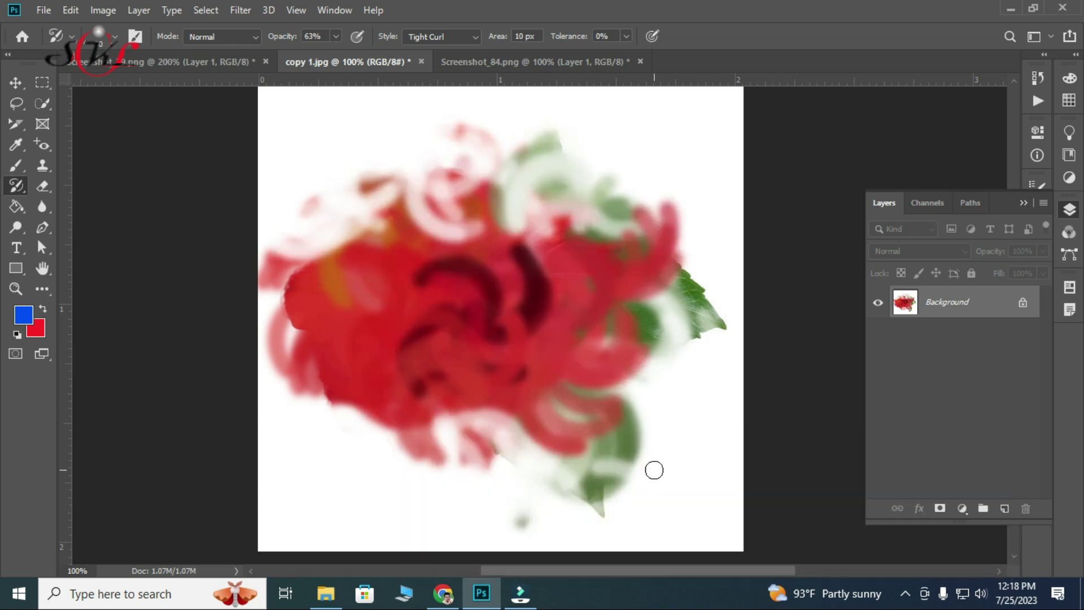
{"action": "mouse_move", "coordinate": [416, 285]}
{"action": "left_mouse_down"}
{"action": "mouse_move", "coordinate": [354, 321]}
{"action": "mouse_move", "coordinate": [382, 288]}
{"action": "left_mouse_up"}
{"action": "left_click_drag", "start_coordinate": [606, 271], "coordinate": [632, 444]}
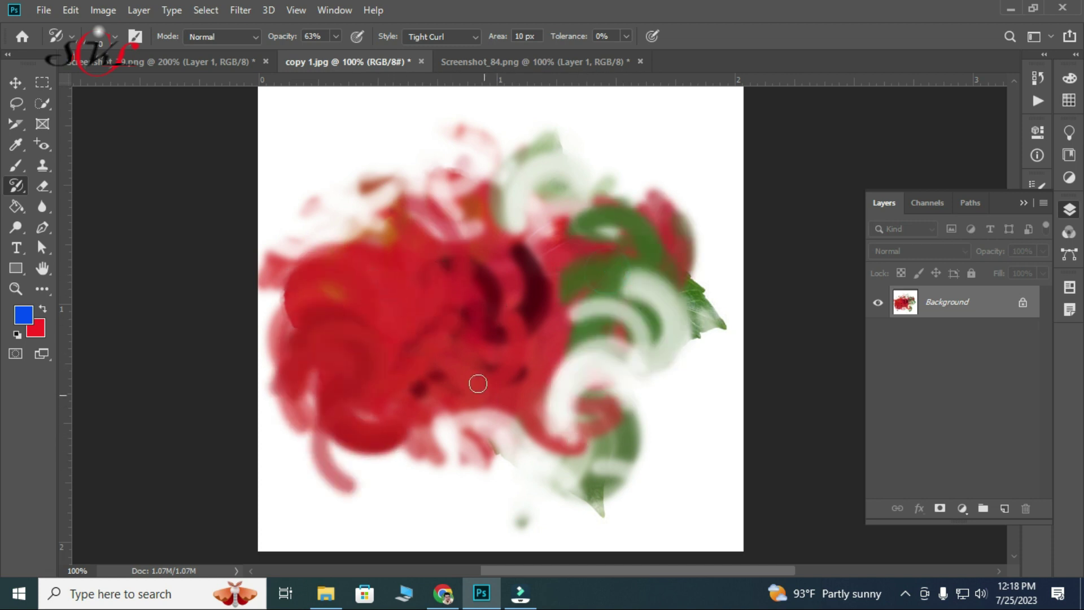
{"action": "left_click_drag", "start_coordinate": [479, 251], "coordinate": [527, 438]}
{"action": "mouse_move", "coordinate": [389, 258]}
{"action": "left_mouse_down"}
{"action": "mouse_move", "coordinate": [390, 242]}
{"action": "mouse_move", "coordinate": [545, 150]}
{"action": "mouse_move", "coordinate": [592, 197]}
{"action": "left_mouse_up"}
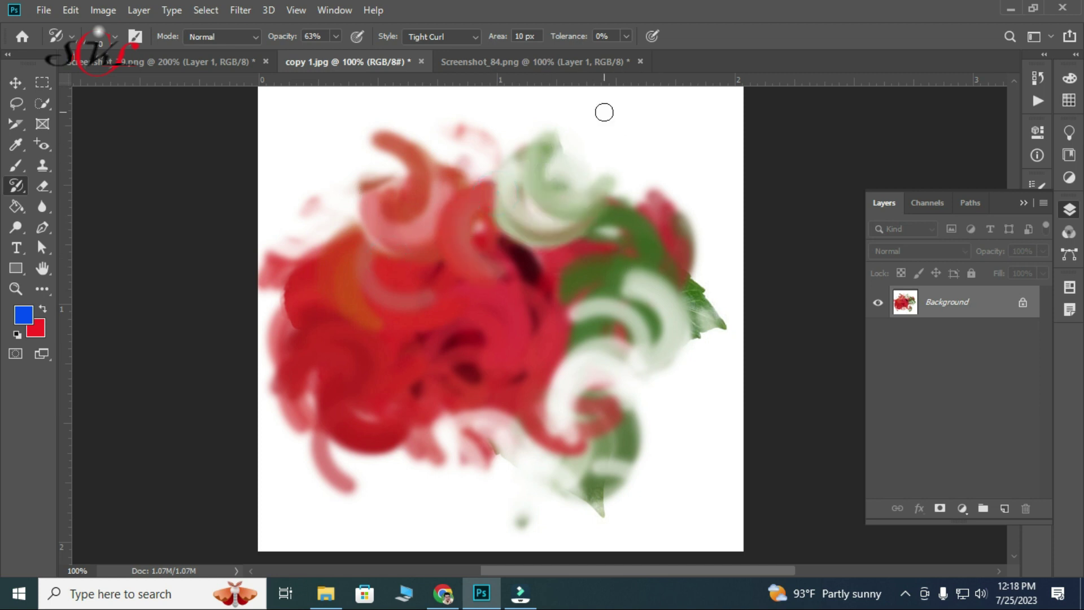
Step: Add one more curly stroke at the centre, then undo back toward the clean original
{"action": "left_click", "coordinate": [473, 36]}
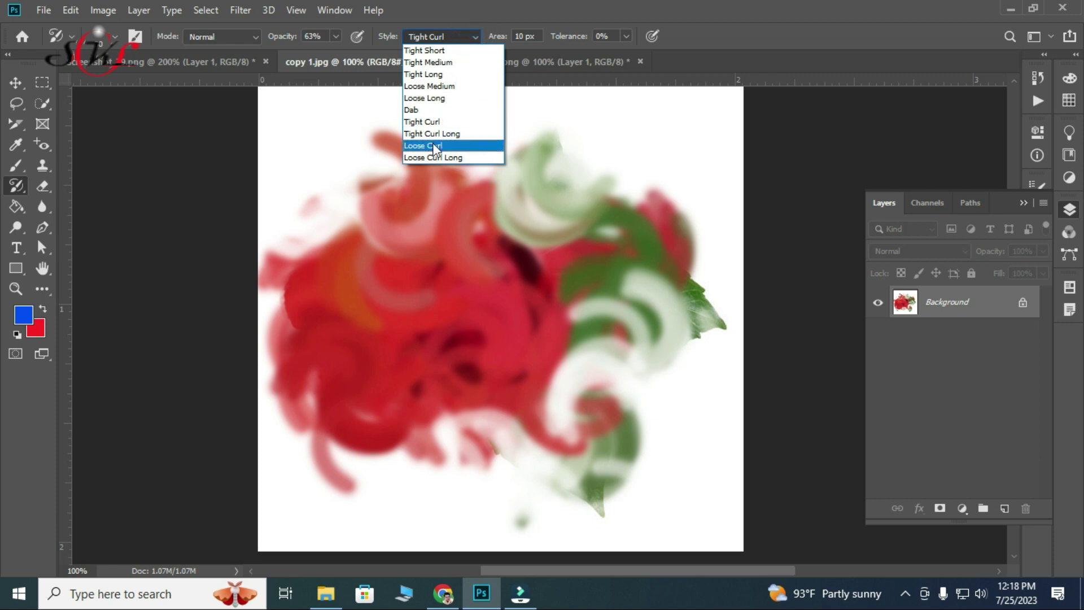
{"action": "left_click", "coordinate": [573, 118]}
{"action": "left_click_drag", "start_coordinate": [544, 161], "coordinate": [531, 226]}
{"action": "key", "text": "ctrl+z"}
{"action": "key", "text": "ctrl+z"}
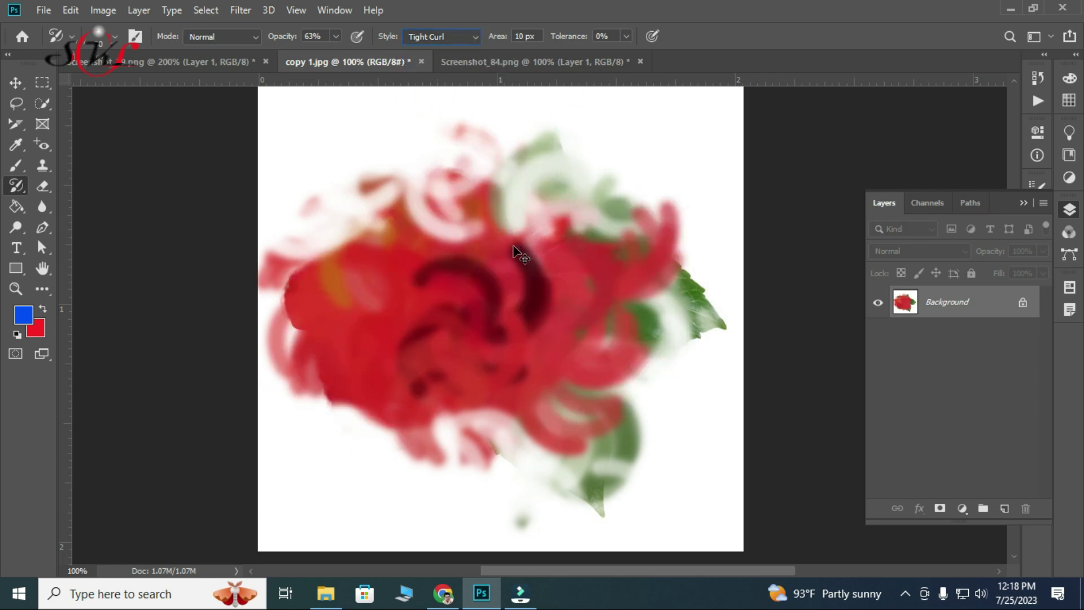
{"action": "key", "text": "ctrl+z"}
{"action": "key", "text": "ctrl+z"}
Step: With Loose Medium style, loosely repaint the flower centre, leaves, lower and upper petals
{"action": "left_click", "coordinate": [453, 37]}
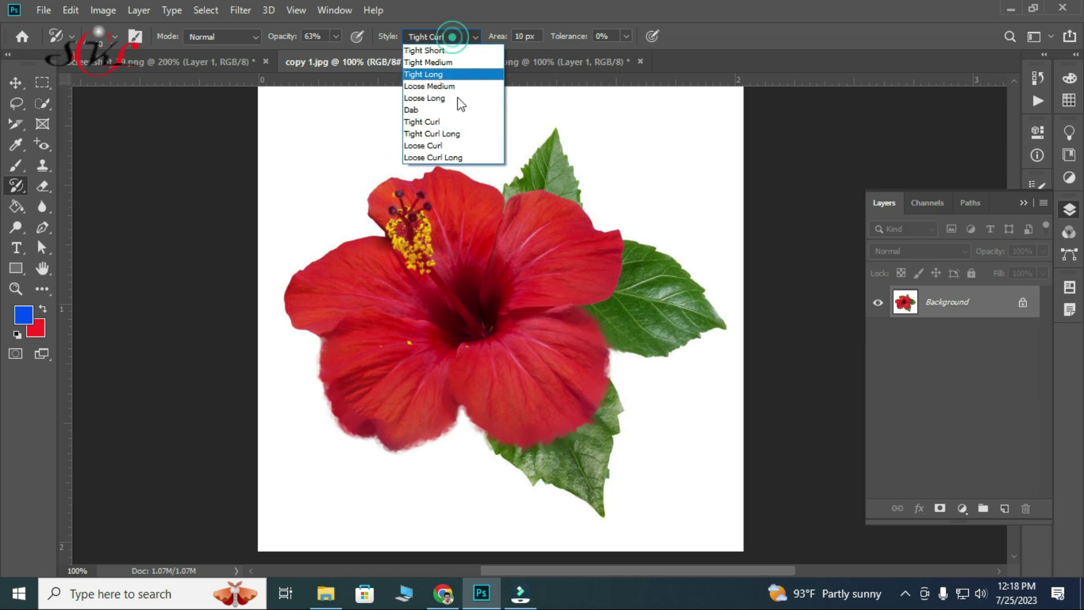
{"action": "left_click", "coordinate": [426, 84]}
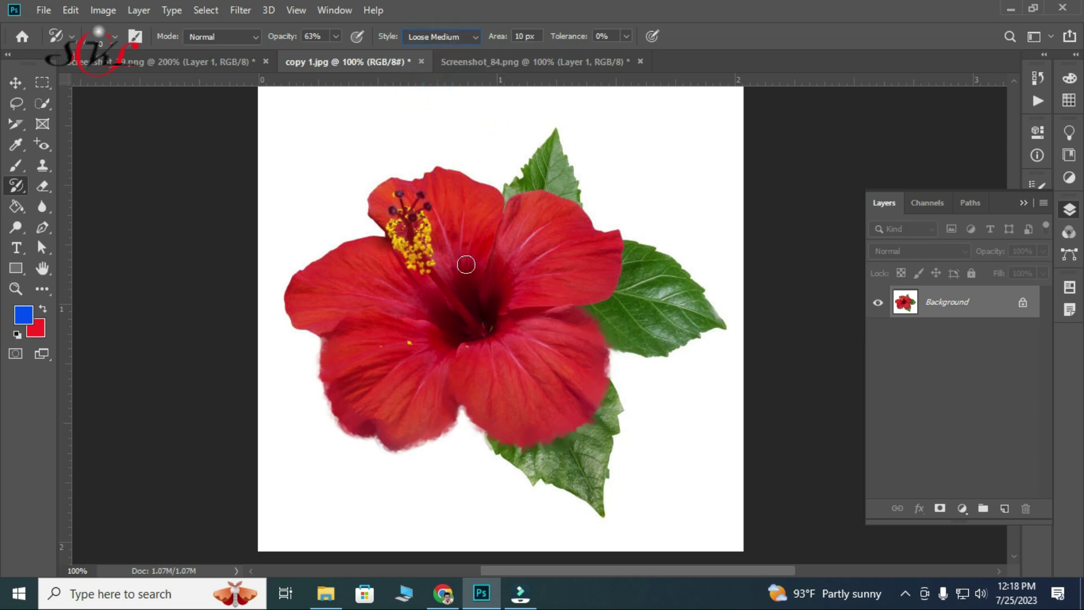
{"action": "mouse_move", "coordinate": [460, 261]}
{"action": "left_mouse_down"}
{"action": "mouse_move", "coordinate": [545, 324]}
{"action": "mouse_move", "coordinate": [389, 378]}
{"action": "mouse_move", "coordinate": [324, 188]}
{"action": "mouse_move", "coordinate": [610, 167]}
{"action": "left_mouse_up"}
{"action": "mouse_move", "coordinate": [497, 243]}
{"action": "left_mouse_down"}
{"action": "mouse_move", "coordinate": [629, 287]}
{"action": "mouse_move", "coordinate": [515, 290]}
{"action": "mouse_move", "coordinate": [254, 348]}
{"action": "mouse_move", "coordinate": [289, 436]}
{"action": "mouse_move", "coordinate": [476, 477]}
{"action": "mouse_move", "coordinate": [455, 296]}
{"action": "mouse_move", "coordinate": [576, 298]}
{"action": "mouse_move", "coordinate": [660, 447]}
{"action": "left_mouse_up"}
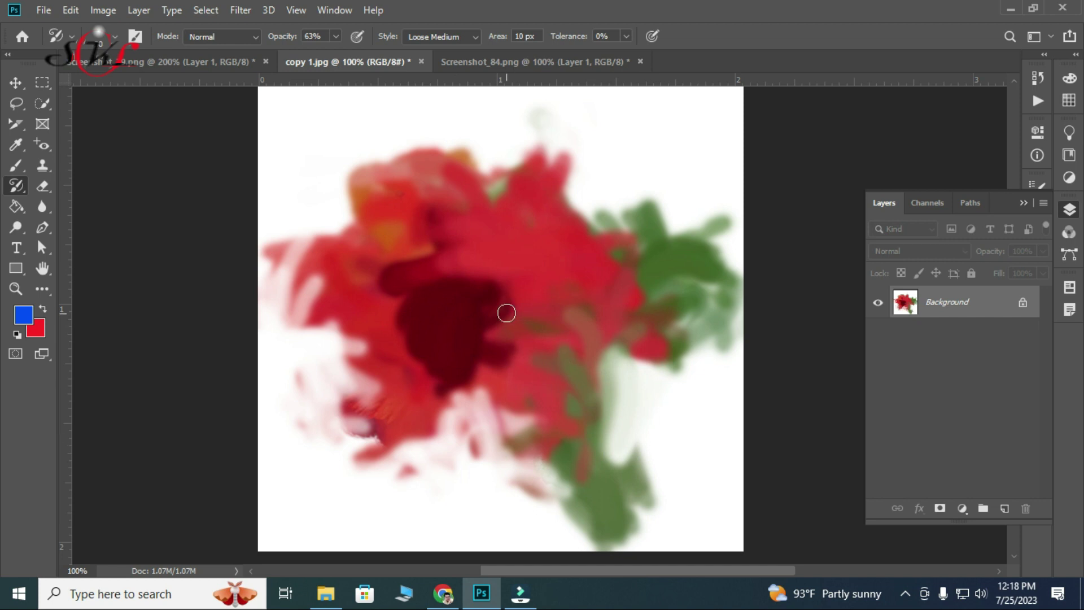
{"action": "mouse_move", "coordinate": [506, 312]}
{"action": "left_mouse_down"}
{"action": "mouse_move", "coordinate": [496, 244]}
{"action": "mouse_move", "coordinate": [607, 155]}
{"action": "mouse_move", "coordinate": [474, 226]}
{"action": "mouse_move", "coordinate": [425, 230]}
{"action": "left_mouse_up"}
Step: Switch the style to Tight Curl Long and paint long swirls across the flower centre
{"action": "left_click", "coordinate": [451, 35]}
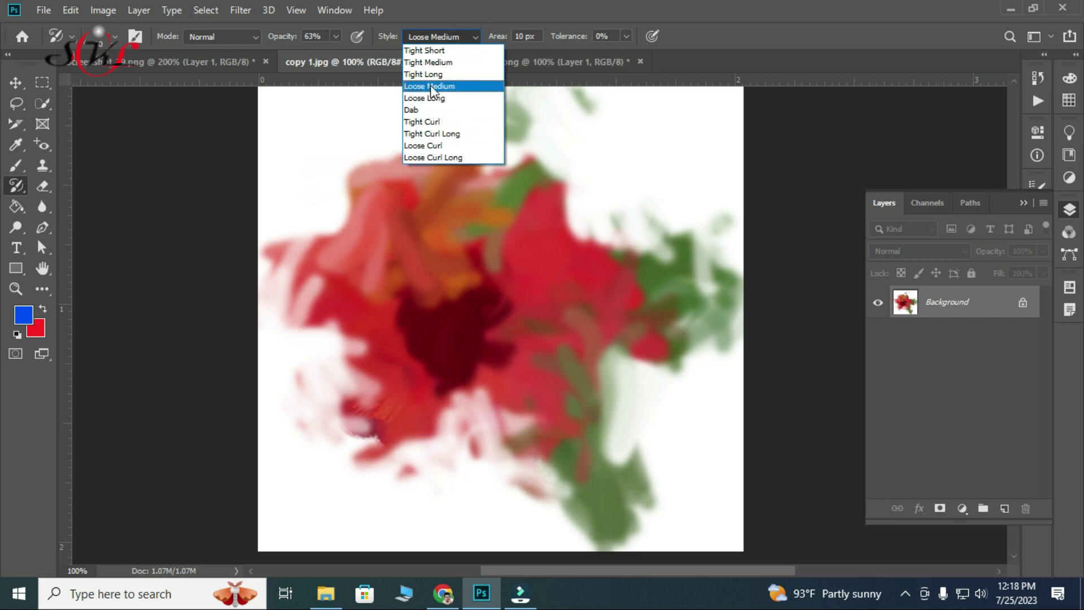
{"action": "left_click", "coordinate": [439, 134]}
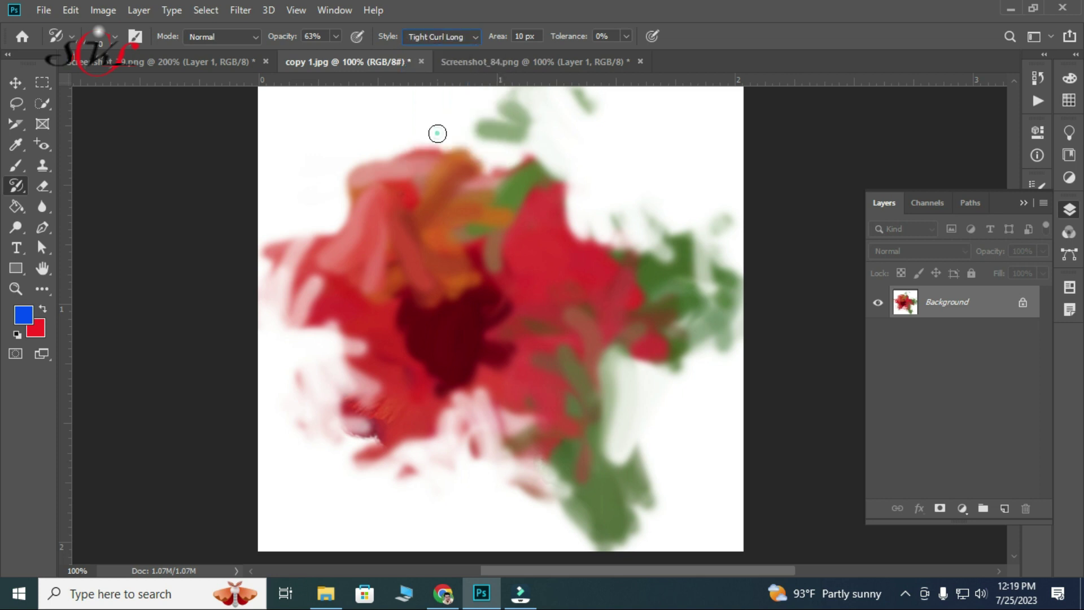
{"action": "mouse_move", "coordinate": [435, 296]}
{"action": "left_mouse_down"}
{"action": "mouse_move", "coordinate": [479, 280]}
{"action": "mouse_move", "coordinate": [576, 178]}
{"action": "mouse_move", "coordinate": [404, 126]}
{"action": "mouse_move", "coordinate": [494, 282]}
{"action": "mouse_move", "coordinate": [597, 103]}
{"action": "mouse_move", "coordinate": [666, 181]}
{"action": "mouse_move", "coordinate": [689, 152]}
{"action": "left_mouse_up"}
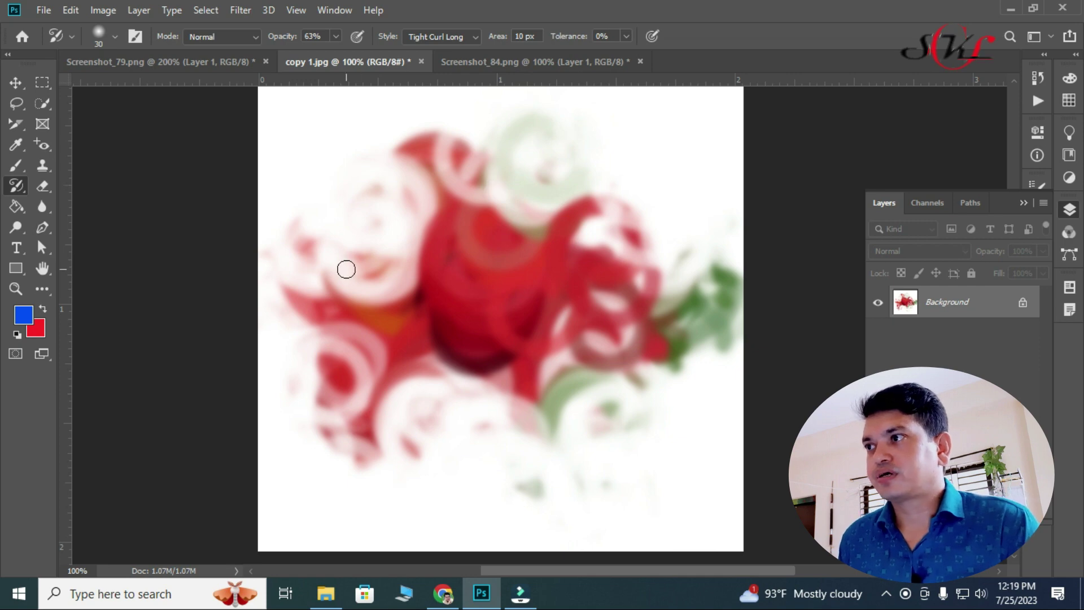
{"action": "left_click", "coordinate": [44, 190]}
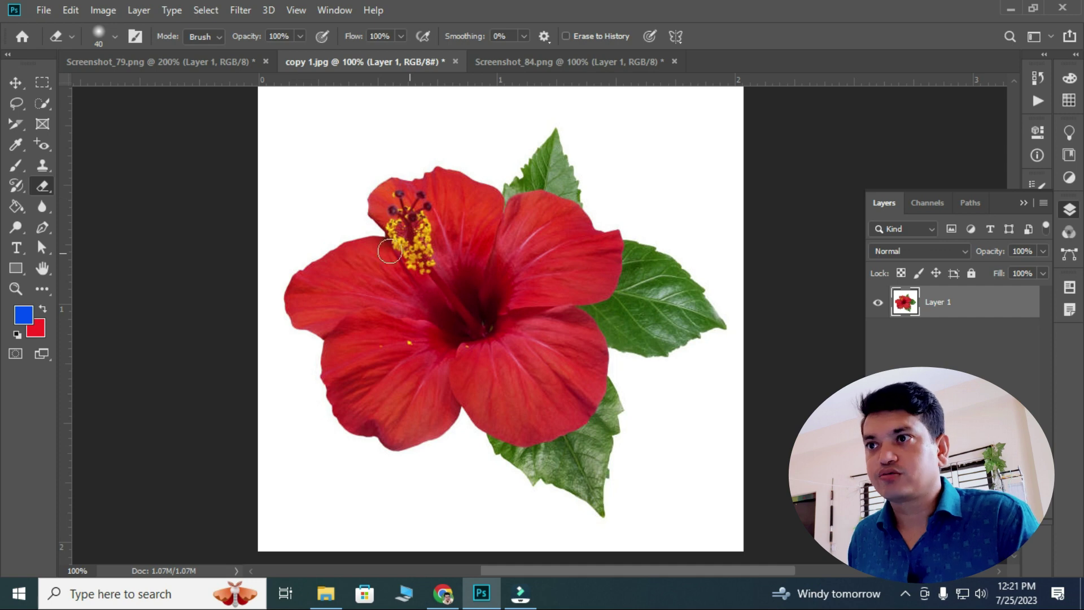
Step: Erase strips of white background along the top and upper-left edge of the hibiscus
{"action": "scroll", "coordinate": [465, 313], "scroll_direction": "up", "scroll_amount": 1}
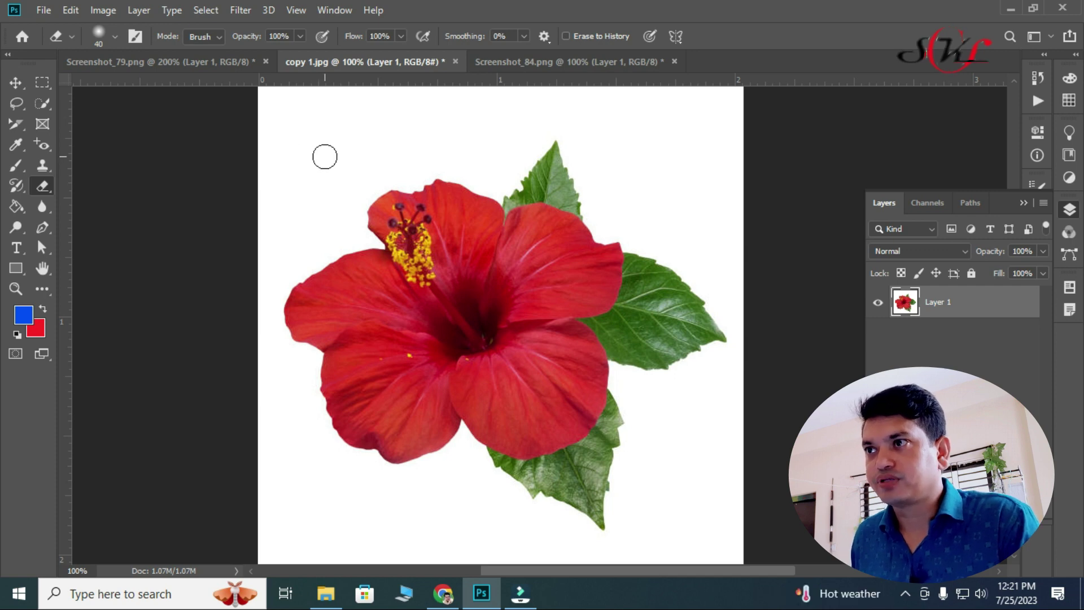
{"action": "scroll", "coordinate": [326, 157], "scroll_direction": "up", "scroll_amount": 1}
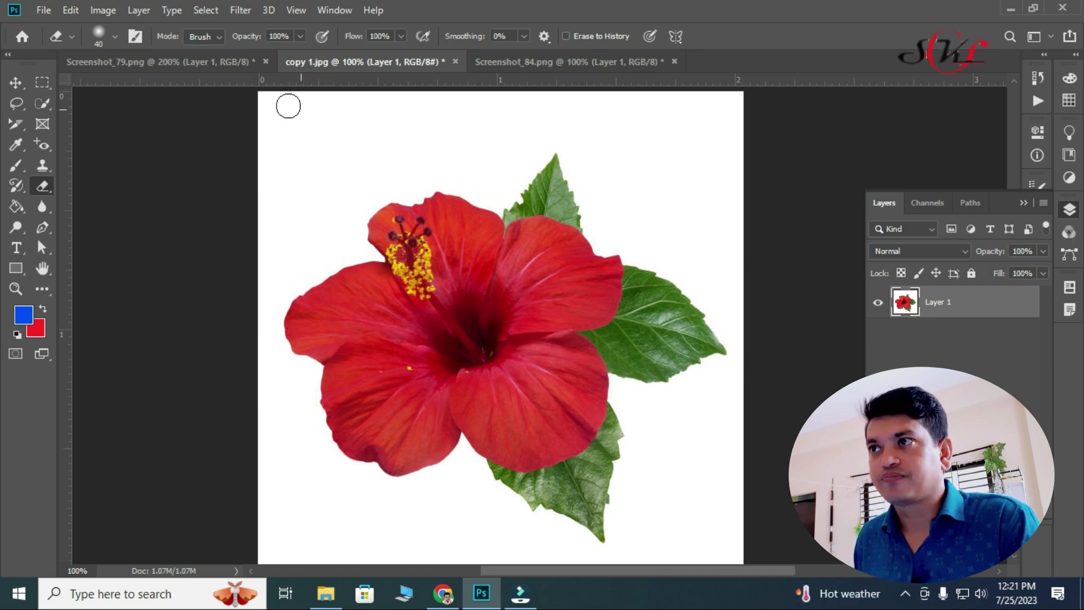
{"action": "mouse_move", "coordinate": [266, 97]}
{"action": "left_mouse_down"}
{"action": "mouse_move", "coordinate": [680, 116]}
{"action": "mouse_move", "coordinate": [459, 96]}
{"action": "mouse_move", "coordinate": [309, 113]}
{"action": "mouse_move", "coordinate": [328, 106]}
{"action": "mouse_move", "coordinate": [242, 189]}
{"action": "mouse_move", "coordinate": [445, 143]}
{"action": "mouse_move", "coordinate": [350, 152]}
{"action": "left_mouse_up"}
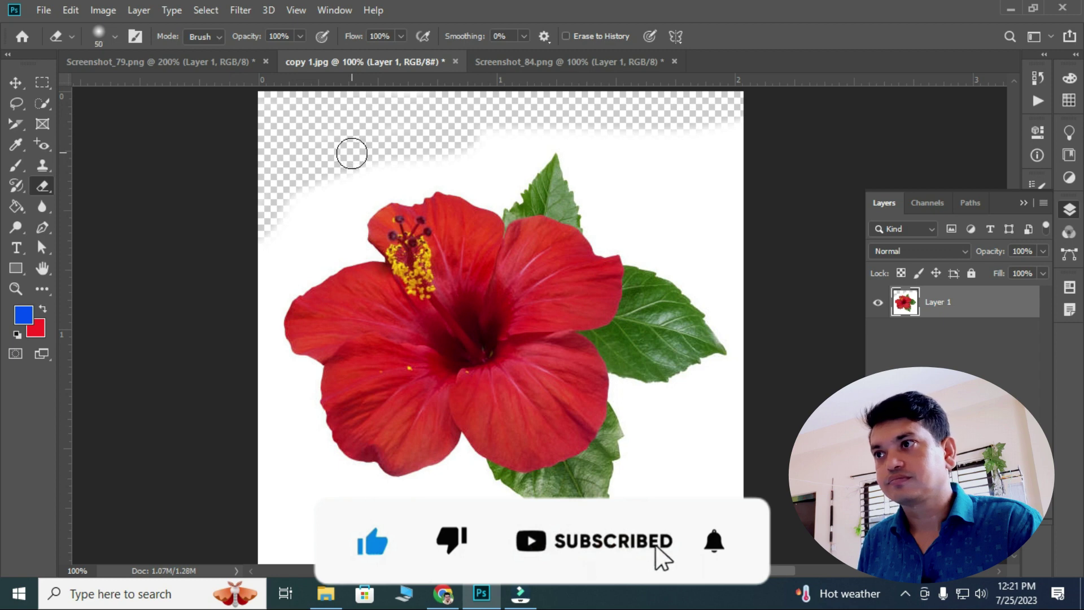
{"action": "mouse_move", "coordinate": [329, 196]}
{"action": "left_mouse_down"}
{"action": "mouse_move", "coordinate": [274, 244]}
{"action": "mouse_move", "coordinate": [324, 242]}
{"action": "mouse_move", "coordinate": [329, 252]}
{"action": "mouse_move", "coordinate": [346, 217]}
{"action": "mouse_move", "coordinate": [453, 162]}
{"action": "mouse_move", "coordinate": [559, 143]}
{"action": "left_mouse_up"}
Step: Zoom in and use a smaller eraser to clear white along the left and upper petal edges
{"action": "key", "text": "bracketright"}
{"action": "key", "text": "bracketright"}
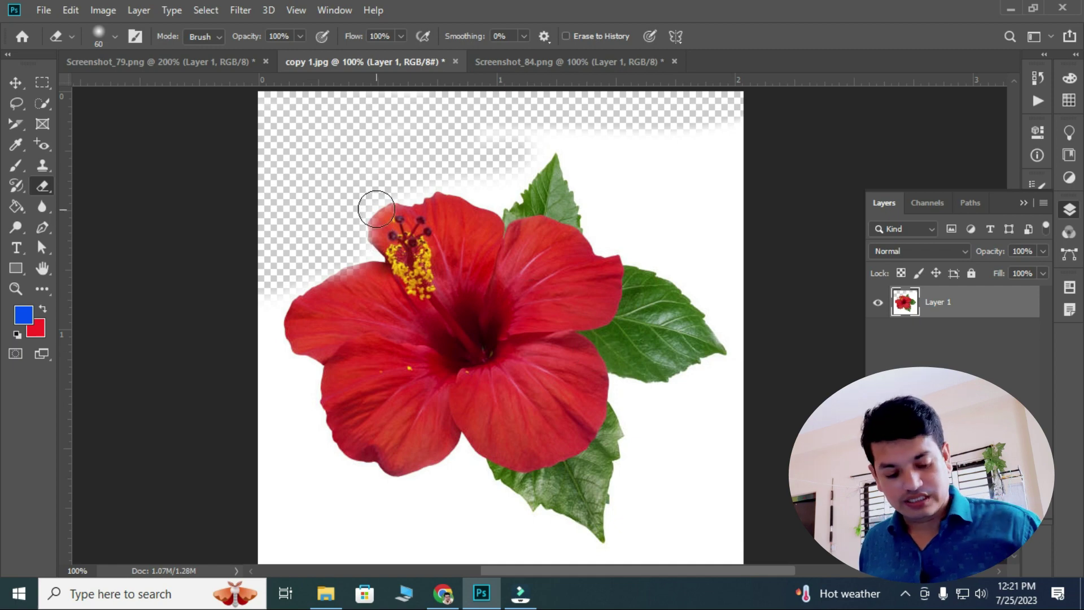
{"action": "key", "text": "ctrl+plus"}
{"action": "key", "text": "ctrl+plus"}
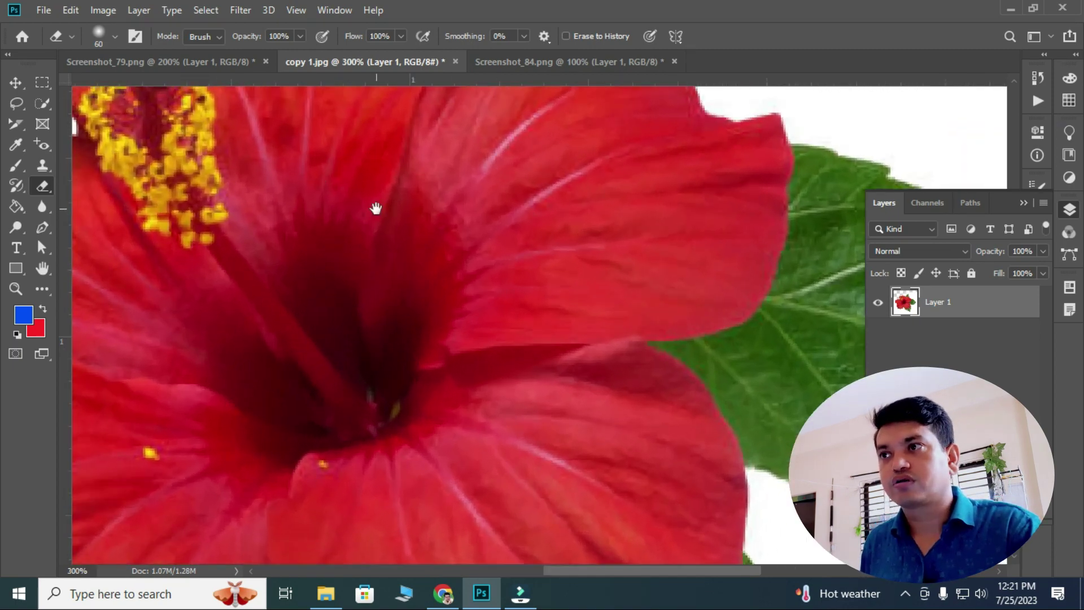
{"action": "mouse_move", "coordinate": [446, 279]}
{"action": "left_mouse_down"}
{"action": "mouse_move", "coordinate": [531, 297]}
{"action": "mouse_move", "coordinate": [543, 375]}
{"action": "left_mouse_up"}
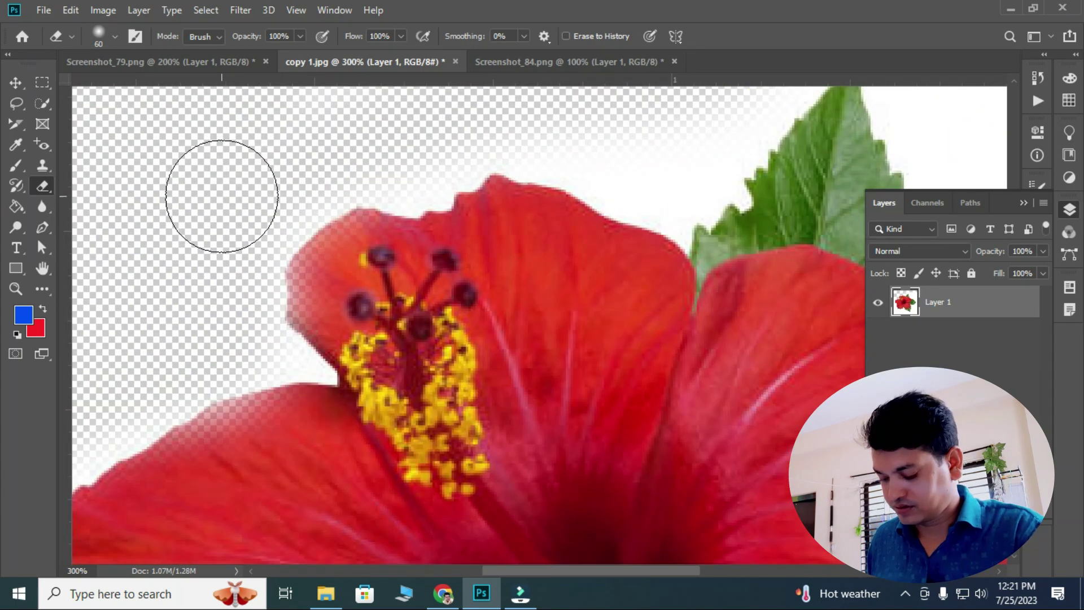
{"action": "key", "text": "ctrl+z"}
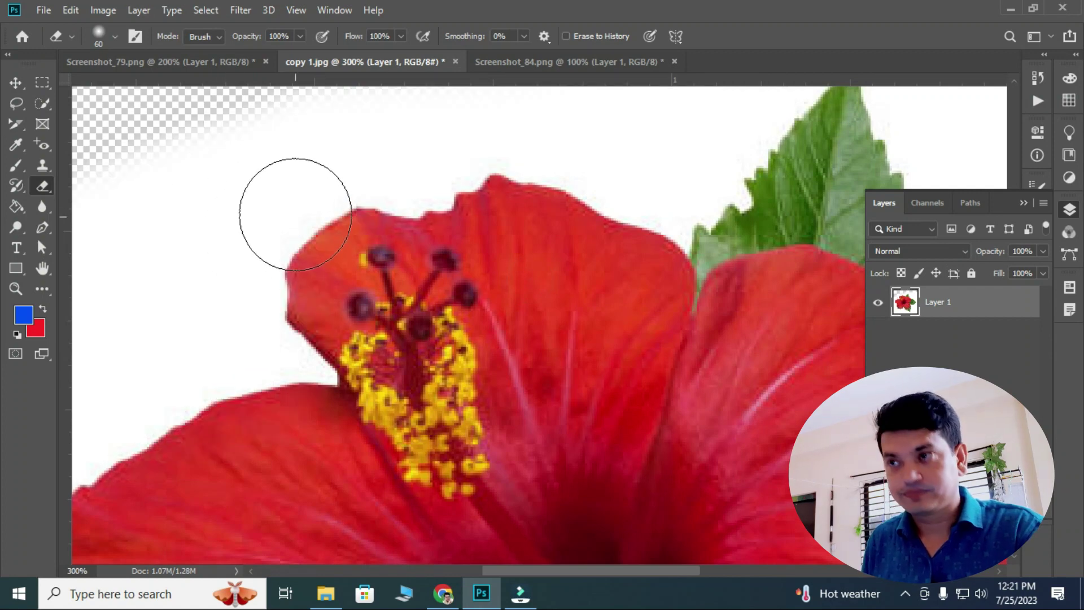
{"action": "key", "text": "bracketleft"}
{"action": "key", "text": "bracketleft"}
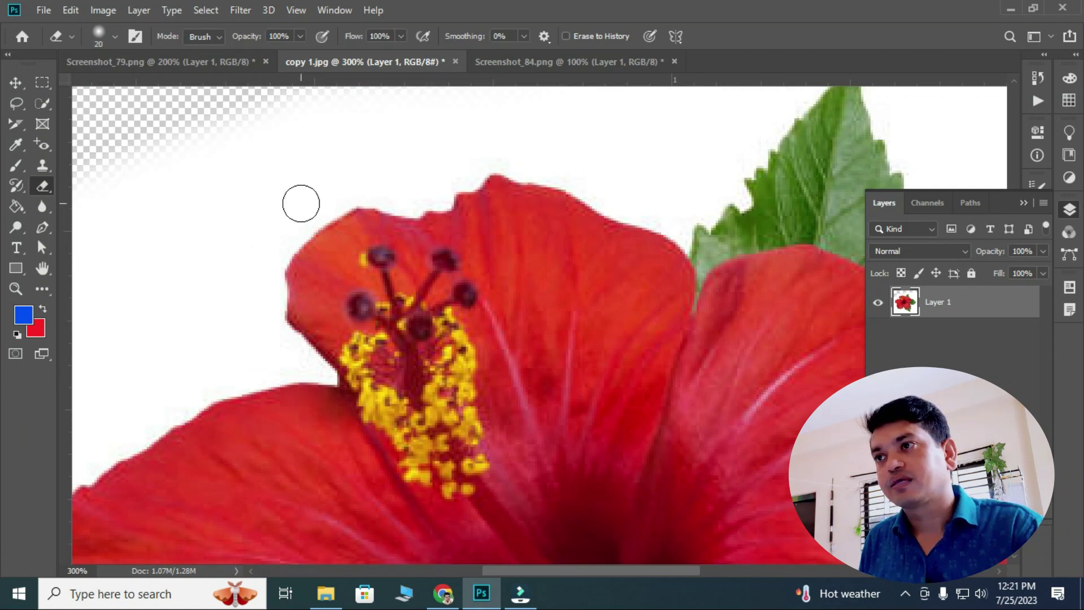
{"action": "mouse_move", "coordinate": [313, 209]}
{"action": "left_mouse_down"}
{"action": "mouse_move", "coordinate": [280, 338]}
{"action": "mouse_move", "coordinate": [203, 363]}
{"action": "mouse_move", "coordinate": [202, 337]}
{"action": "left_mouse_up"}
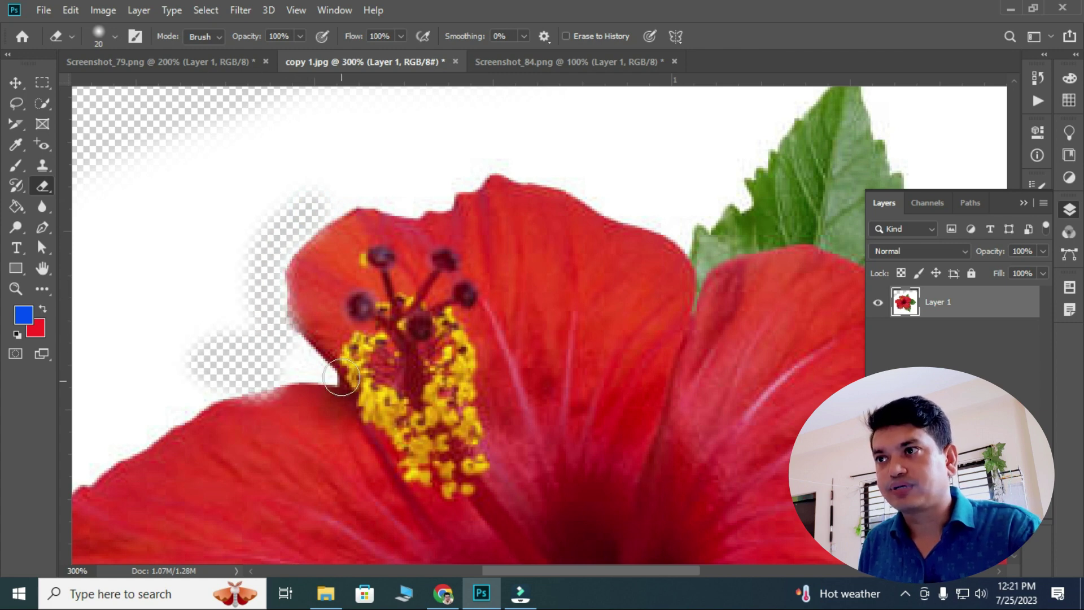
{"action": "mouse_move", "coordinate": [337, 211]}
{"action": "left_mouse_down"}
{"action": "mouse_move", "coordinate": [336, 186]}
{"action": "mouse_move", "coordinate": [393, 178]}
{"action": "left_mouse_up"}
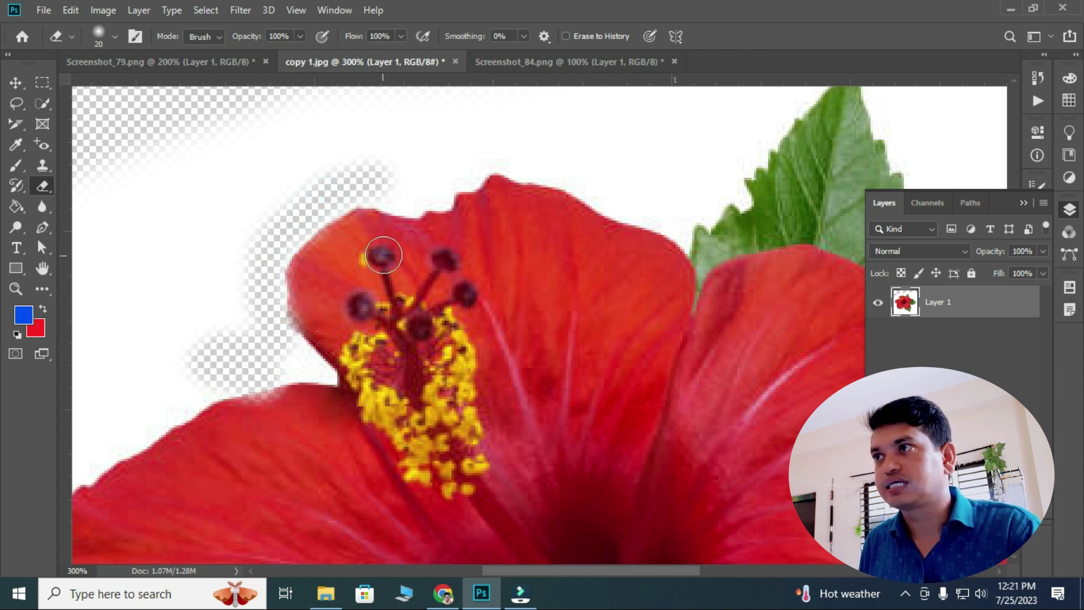
Step: Raise the eraser brush hardness for a firmer edge
{"action": "left_click", "coordinate": [114, 37]}
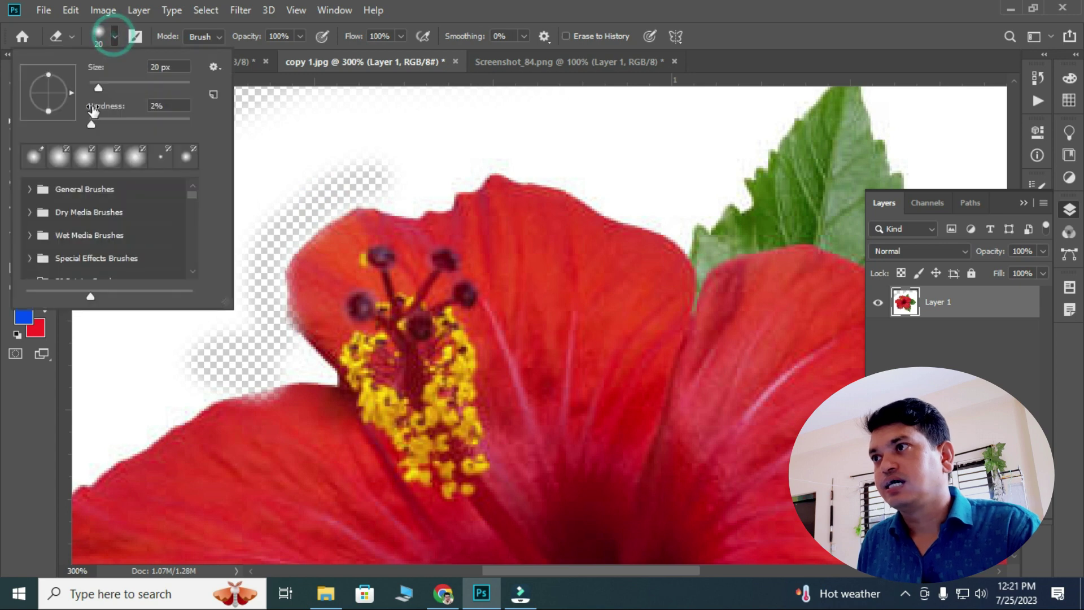
{"action": "left_click", "coordinate": [91, 125]}
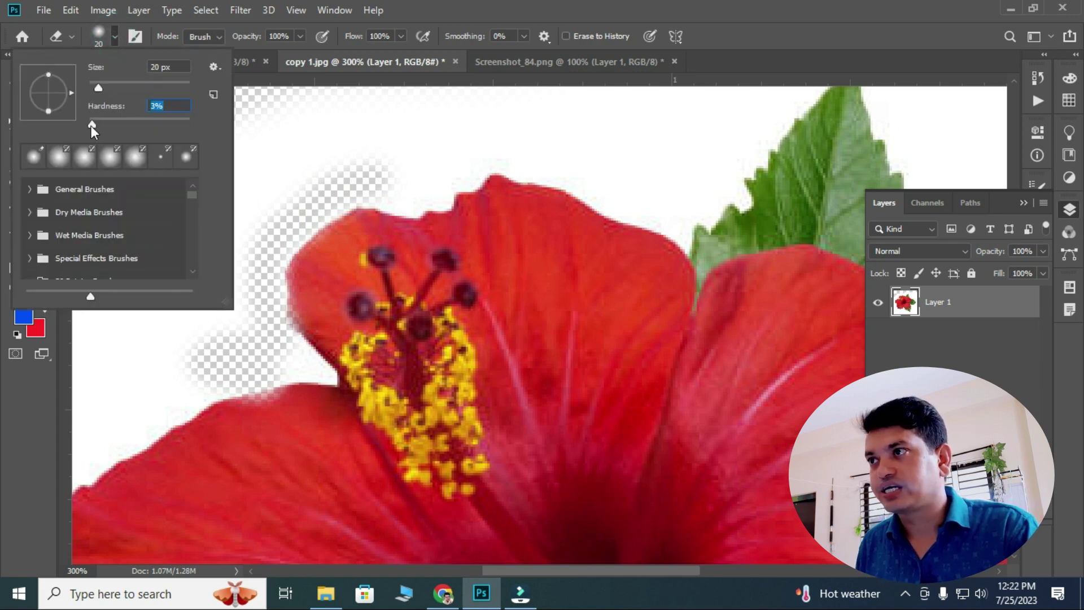
{"action": "left_click_drag", "start_coordinate": [92, 125], "coordinate": [123, 129]}
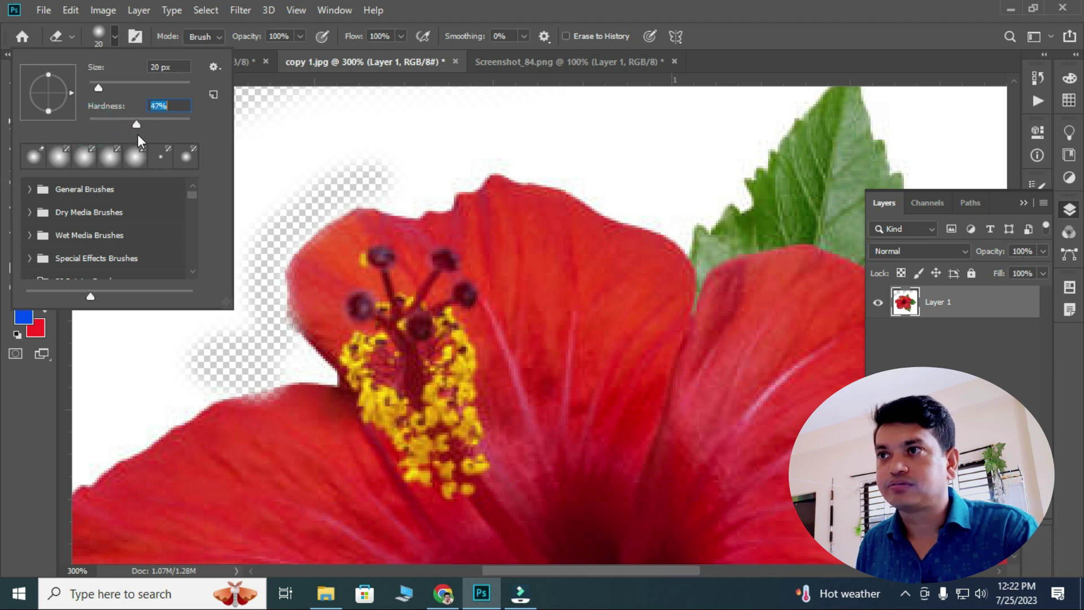
{"action": "left_click", "coordinate": [412, 175]}
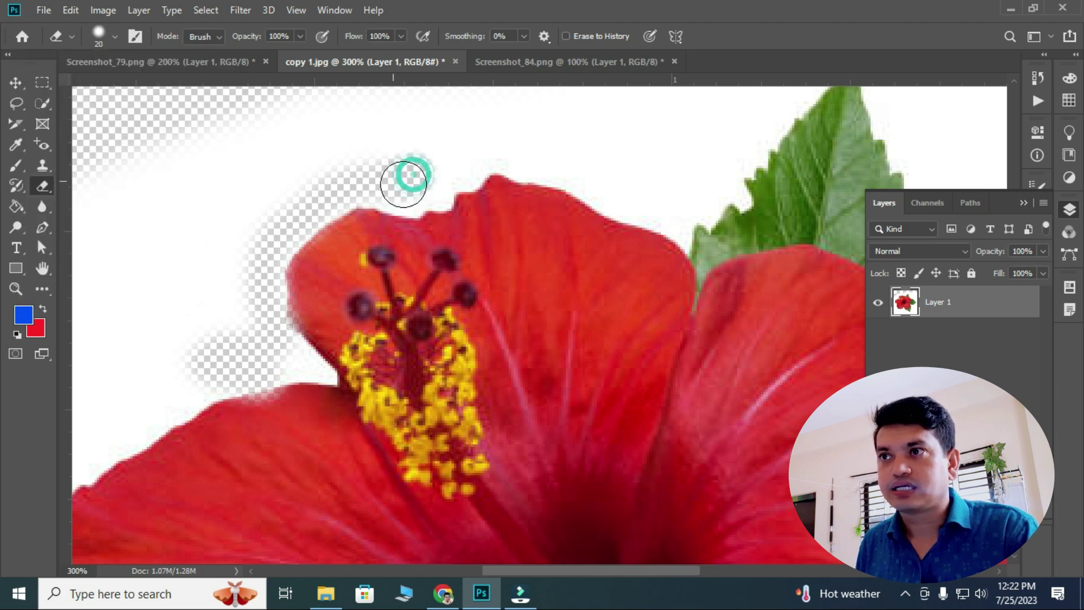
Step: Erase the white above the petals toward the right, then zoom back out to 100%
{"action": "mouse_move", "coordinate": [404, 184]}
{"action": "left_mouse_down"}
{"action": "mouse_move", "coordinate": [520, 150]}
{"action": "mouse_move", "coordinate": [677, 213]}
{"action": "mouse_move", "coordinate": [597, 159]}
{"action": "mouse_move", "coordinate": [285, 174]}
{"action": "mouse_move", "coordinate": [214, 137]}
{"action": "mouse_move", "coordinate": [380, 102]}
{"action": "mouse_move", "coordinate": [189, 223]}
{"action": "left_mouse_up"}
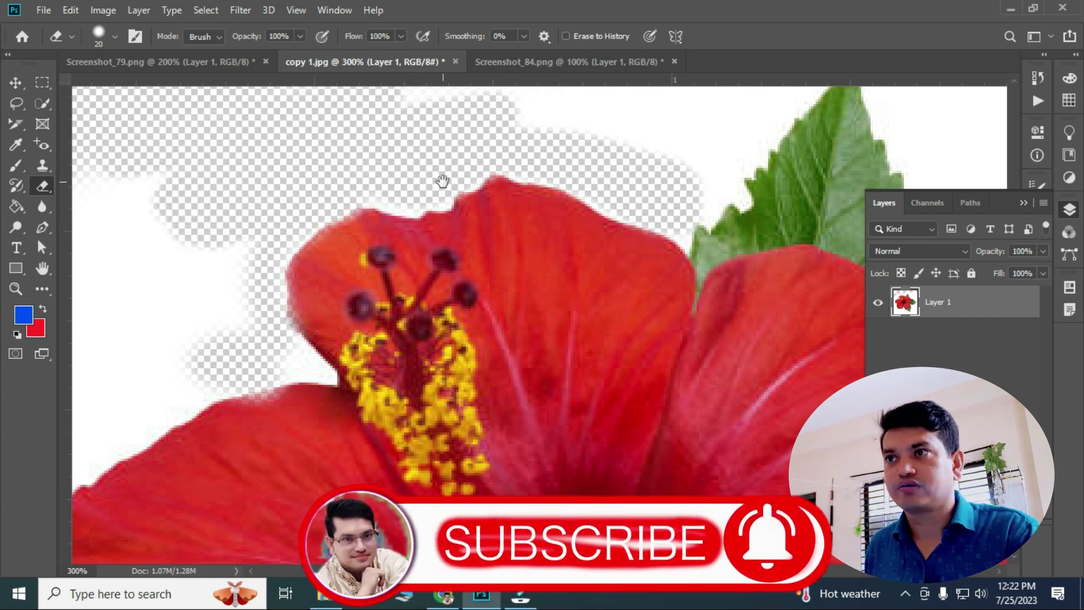
{"action": "left_click_drag", "start_coordinate": [442, 181], "coordinate": [463, 295]}
{"action": "left_click", "coordinate": [323, 214]}
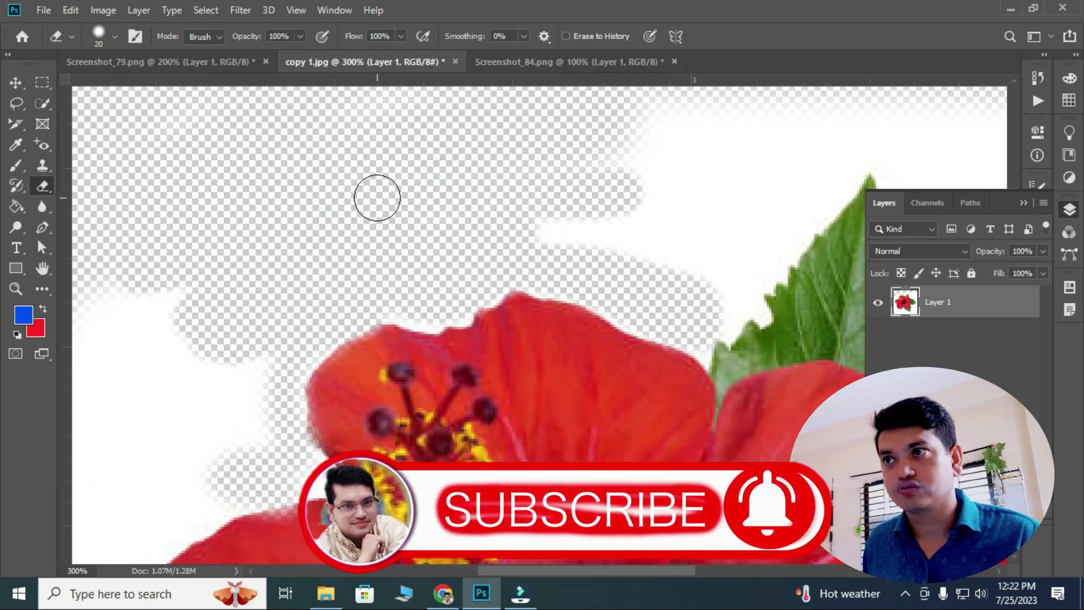
{"action": "key", "text": "ctrl+1"}
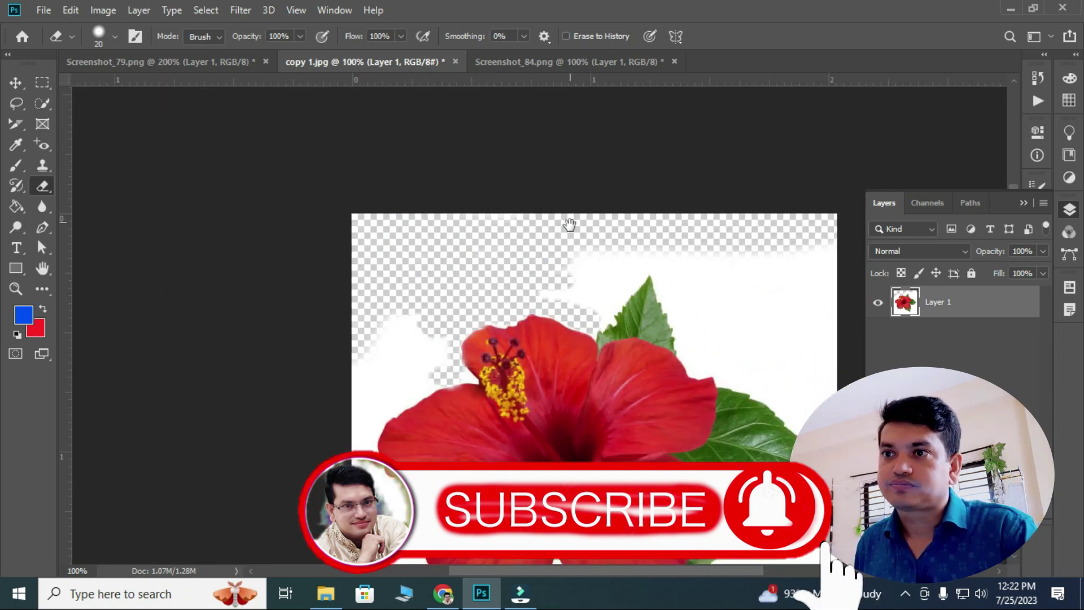
{"action": "scroll", "coordinate": [571, 266], "scroll_direction": "down", "scroll_amount": 5}
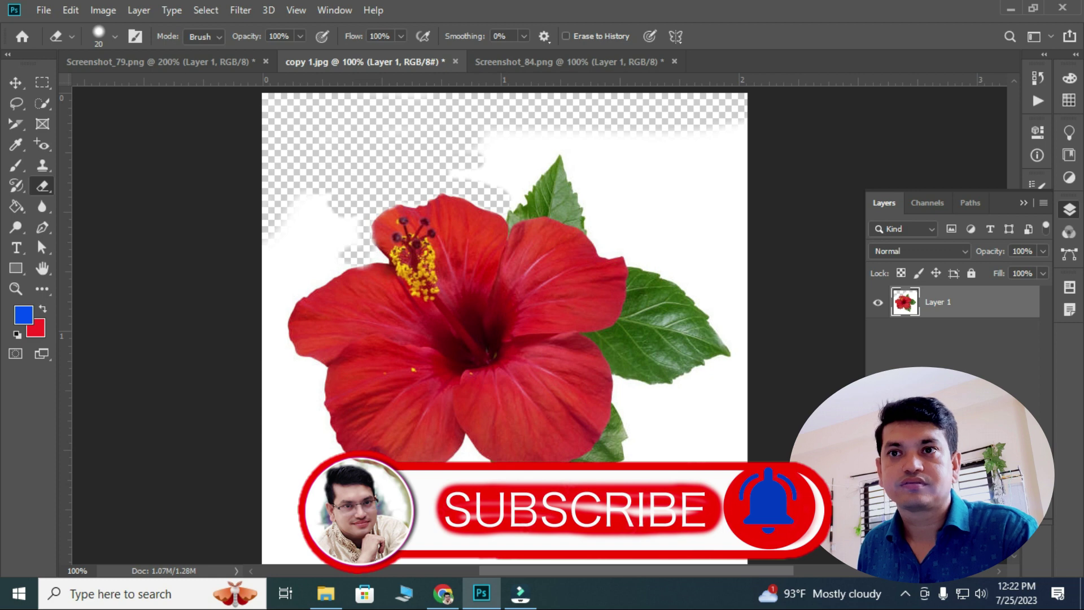
Step: Add a light pink Solid Color fill layer, Color Fill 1, above Layer 1
{"action": "left_click", "coordinate": [948, 517]}
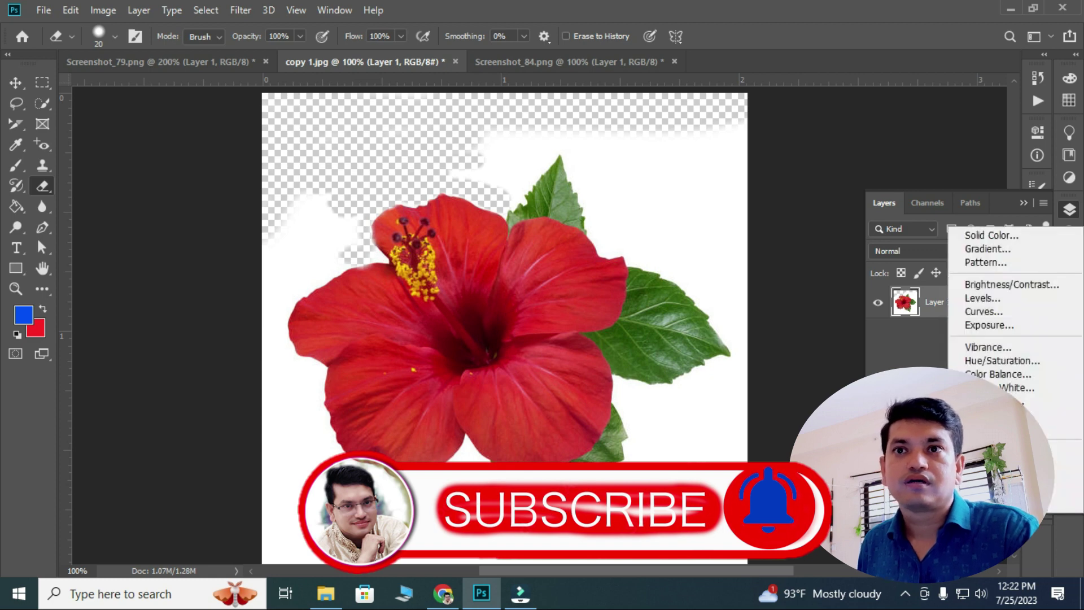
{"action": "left_click", "coordinate": [982, 235]}
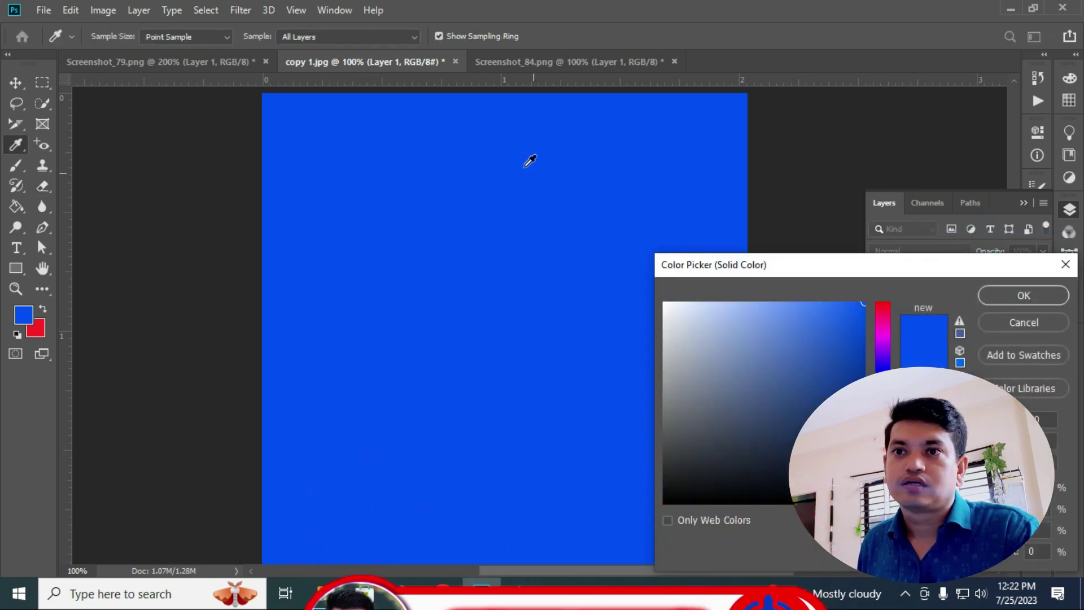
{"action": "left_click", "coordinate": [805, 310]}
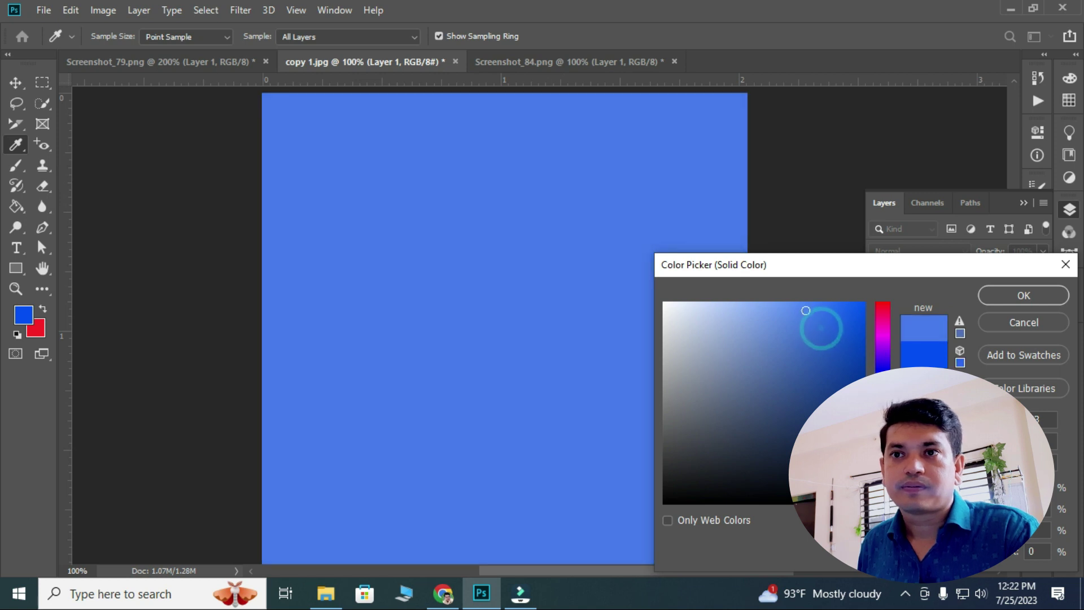
{"action": "left_click", "coordinate": [882, 401]}
{"action": "left_click", "coordinate": [882, 323]}
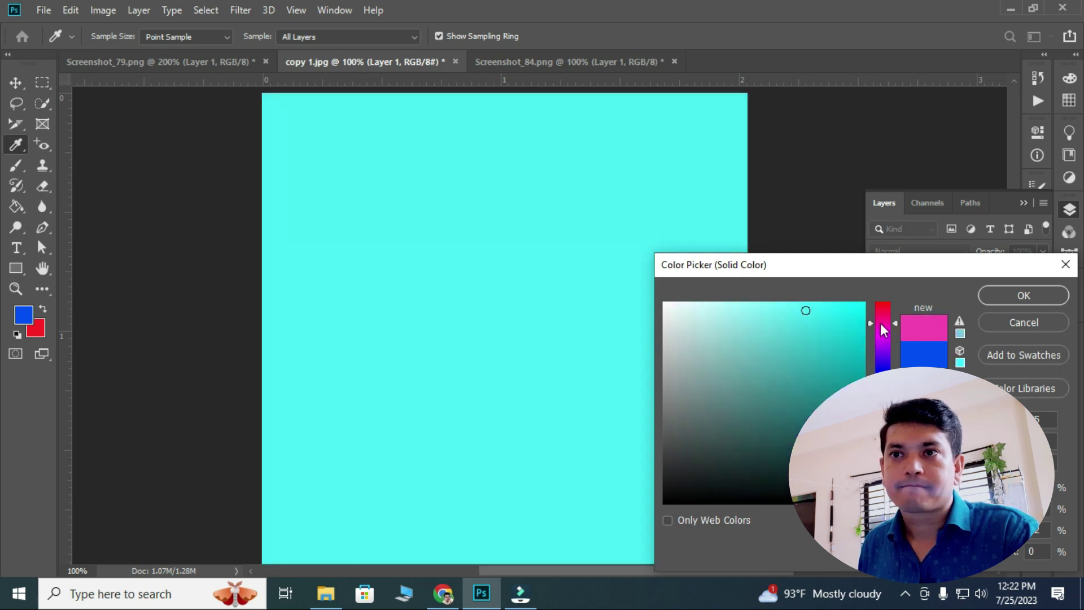
{"action": "left_click", "coordinate": [762, 307]}
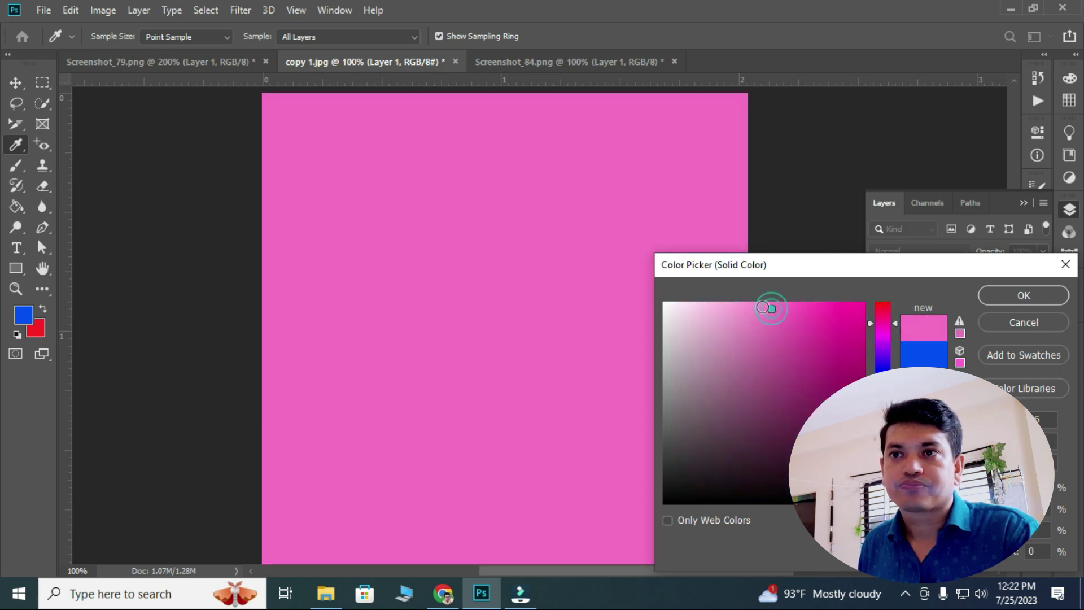
{"action": "left_click", "coordinate": [731, 306]}
{"action": "left_click", "coordinate": [990, 297]}
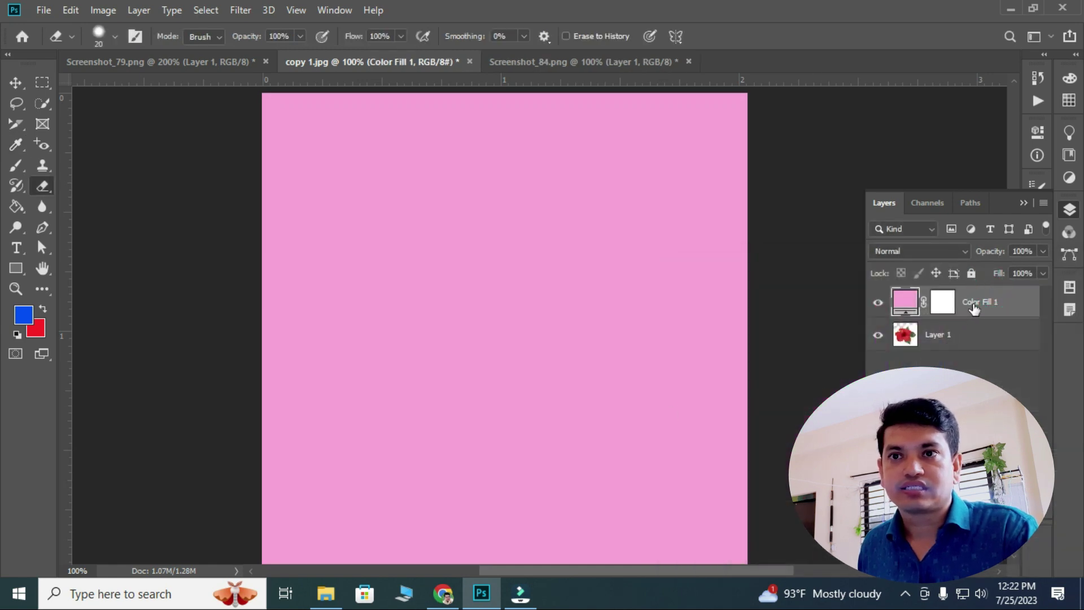
Step: Move the pink fill below Layer 1, then erase white along the top and right
{"action": "left_click_drag", "start_coordinate": [974, 308], "coordinate": [971, 347]}
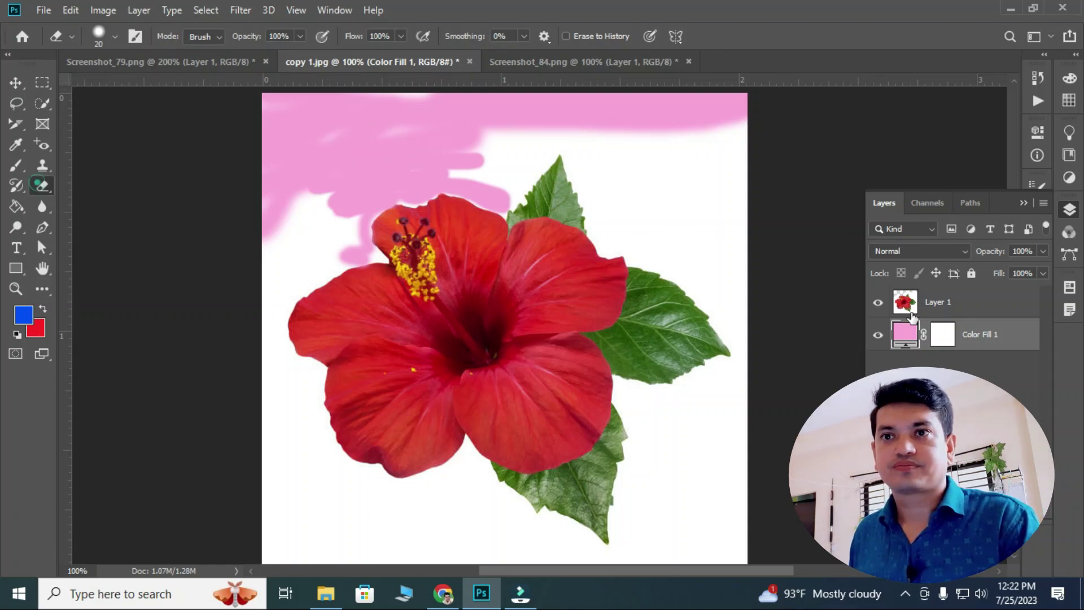
{"action": "left_click", "coordinate": [937, 304]}
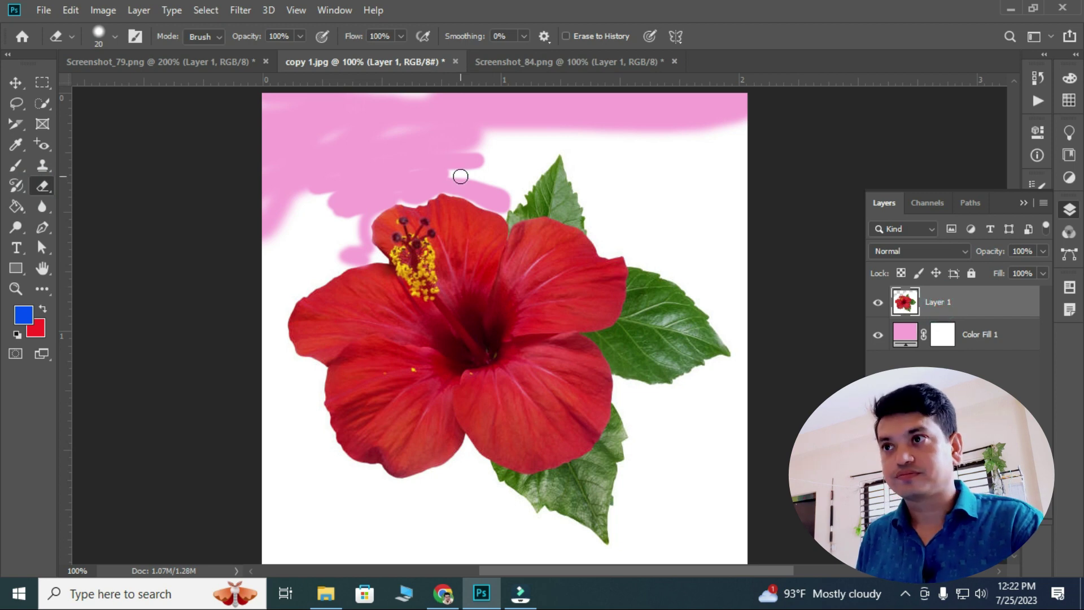
{"action": "mouse_move", "coordinate": [462, 166]}
{"action": "left_mouse_down"}
{"action": "mouse_move", "coordinate": [515, 120]}
{"action": "mouse_move", "coordinate": [502, 151]}
{"action": "mouse_move", "coordinate": [508, 170]}
{"action": "mouse_move", "coordinate": [588, 126]}
{"action": "mouse_move", "coordinate": [609, 181]}
{"action": "mouse_move", "coordinate": [662, 131]}
{"action": "mouse_move", "coordinate": [687, 169]}
{"action": "mouse_move", "coordinate": [672, 155]}
{"action": "left_mouse_up"}
{"action": "mouse_move", "coordinate": [602, 202]}
{"action": "left_mouse_down"}
{"action": "mouse_move", "coordinate": [730, 194]}
{"action": "mouse_move", "coordinate": [619, 208]}
{"action": "mouse_move", "coordinate": [581, 169]}
{"action": "mouse_move", "coordinate": [412, 187]}
{"action": "mouse_move", "coordinate": [313, 272]}
{"action": "left_mouse_up"}
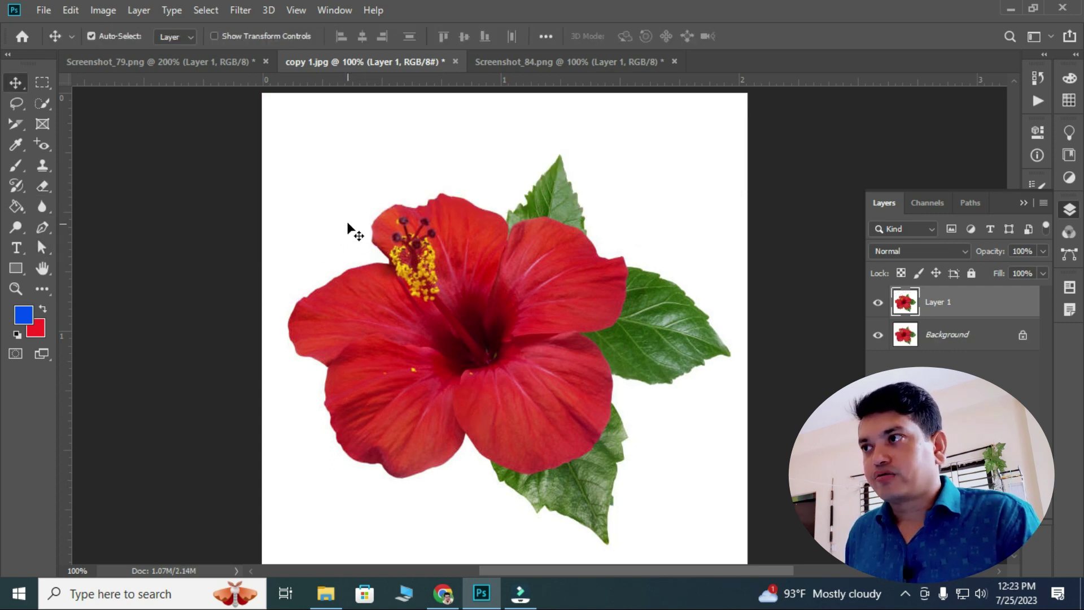
Step: Erase three soft round test holes in the right petal, petal edge and leaf
{"action": "left_click", "coordinate": [48, 185]}
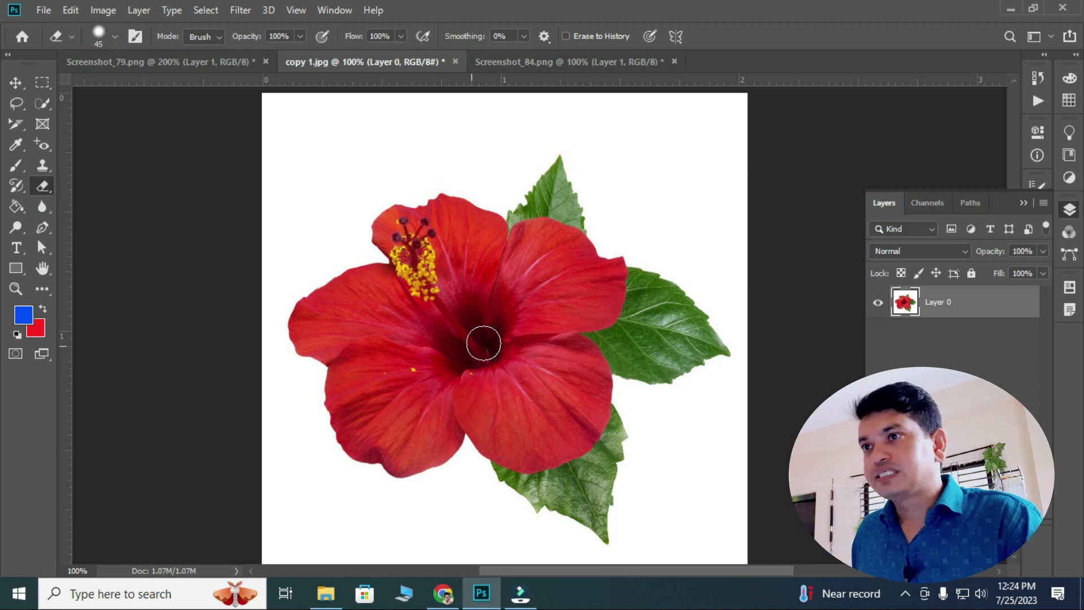
{"action": "left_click", "coordinate": [546, 280]}
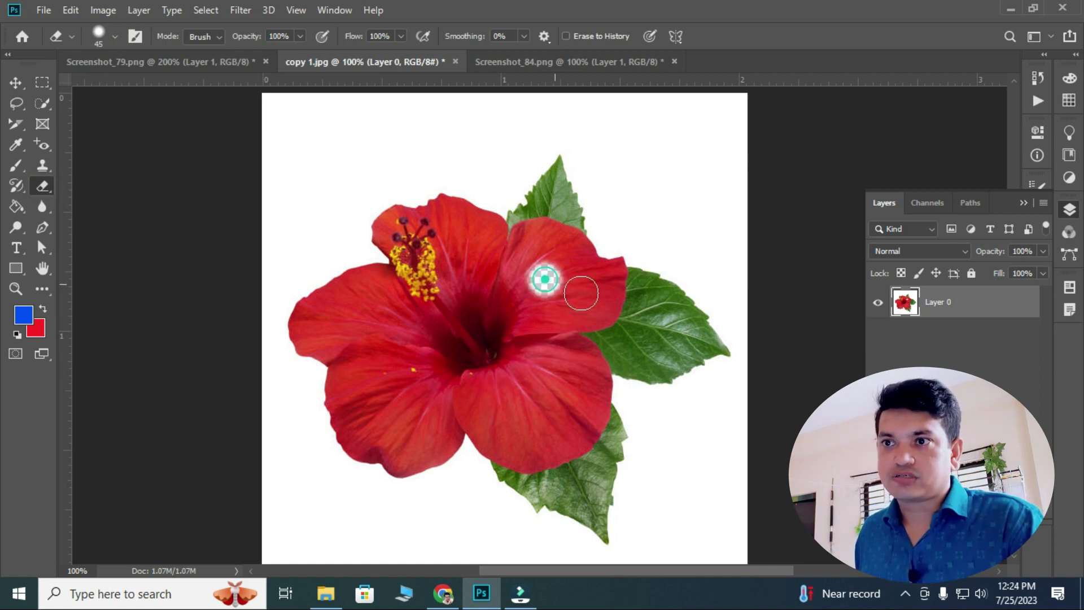
{"action": "left_click", "coordinate": [621, 301]}
{"action": "left_click", "coordinate": [644, 332]}
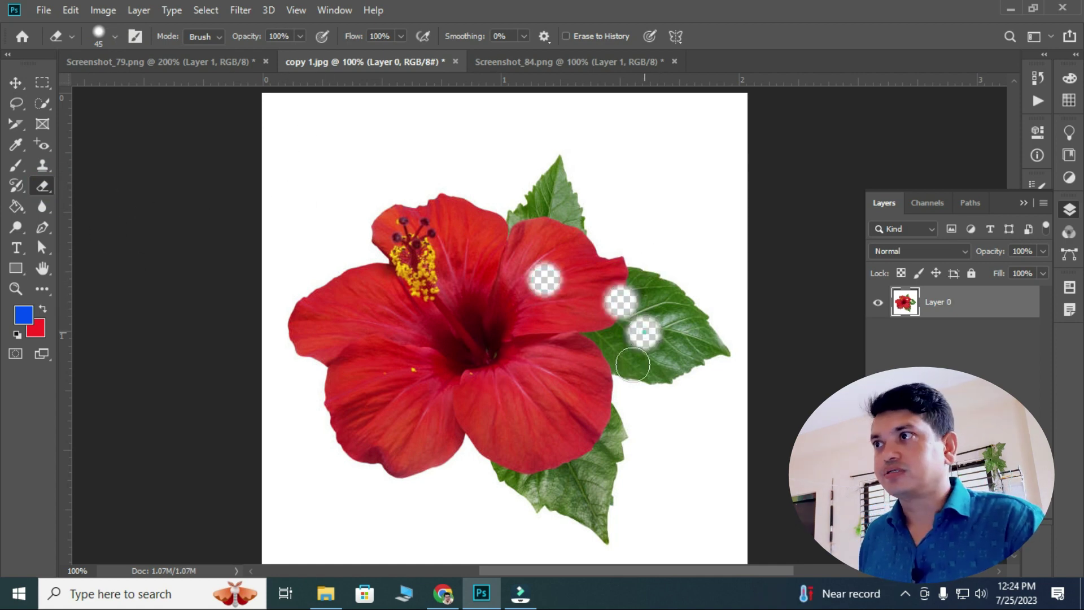
Step: Set eraser hardness to 100% and size to 100 pixels, erasing hard-edged holes in petals and leaf
{"action": "left_click", "coordinate": [115, 36]}
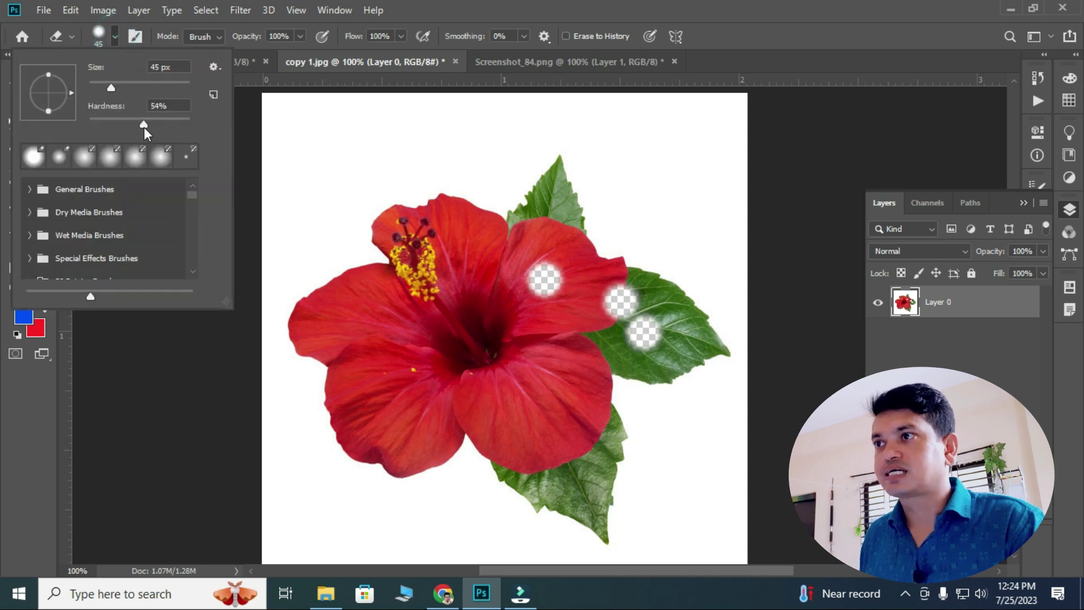
{"action": "left_click_drag", "start_coordinate": [144, 126], "coordinate": [222, 131]}
{"action": "left_click", "coordinate": [418, 338]}
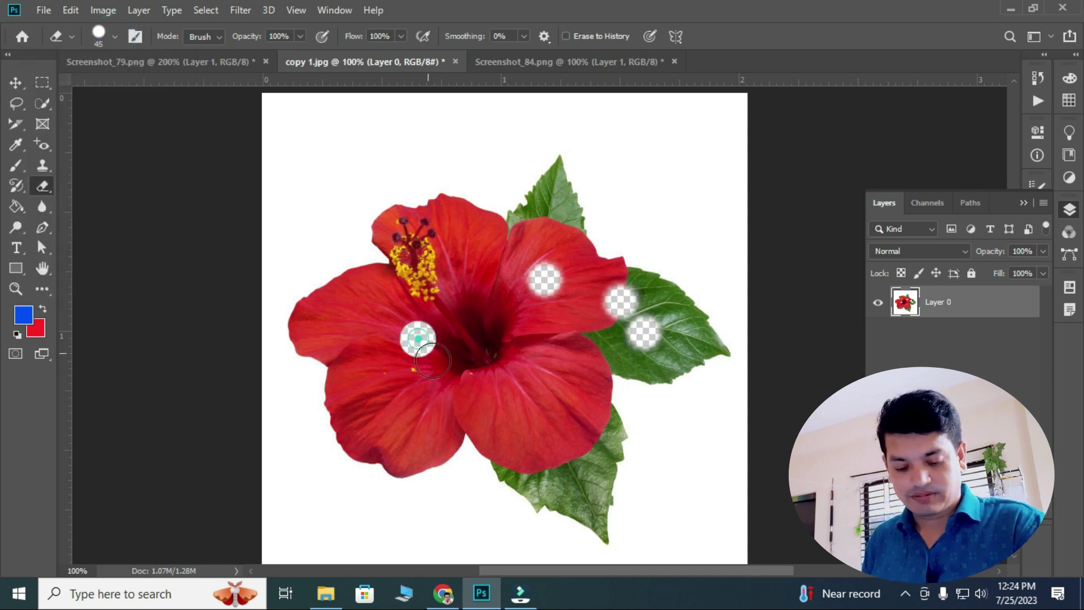
{"action": "key", "text": "bracketright"}
{"action": "key", "text": "bracketright"}
{"action": "key", "text": "bracketright"}
{"action": "key", "text": "bracketright"}
{"action": "key", "text": "bracketright"}
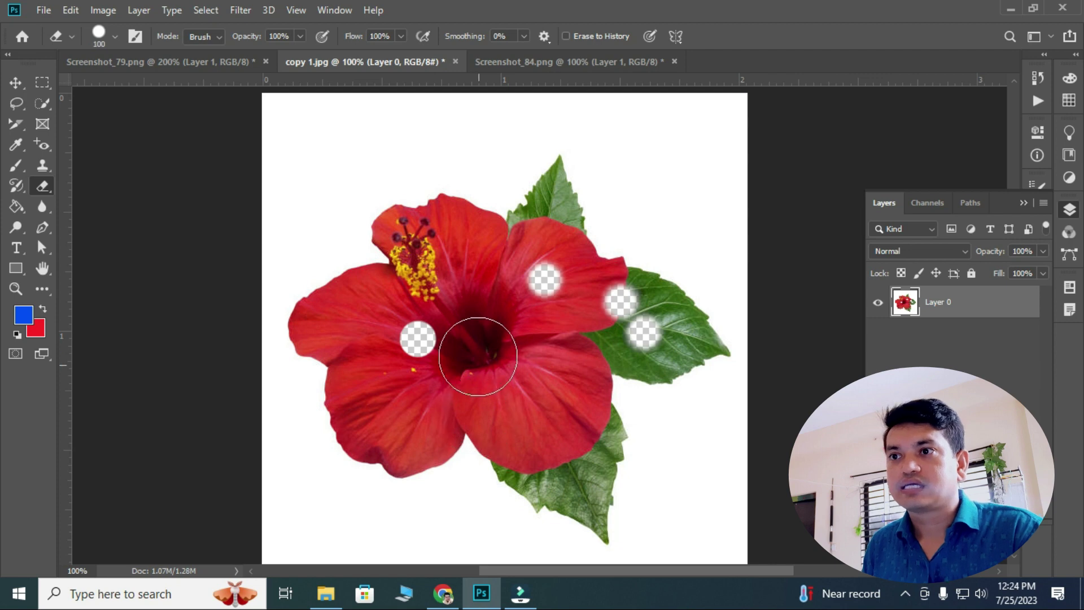
{"action": "left_click", "coordinate": [542, 401]}
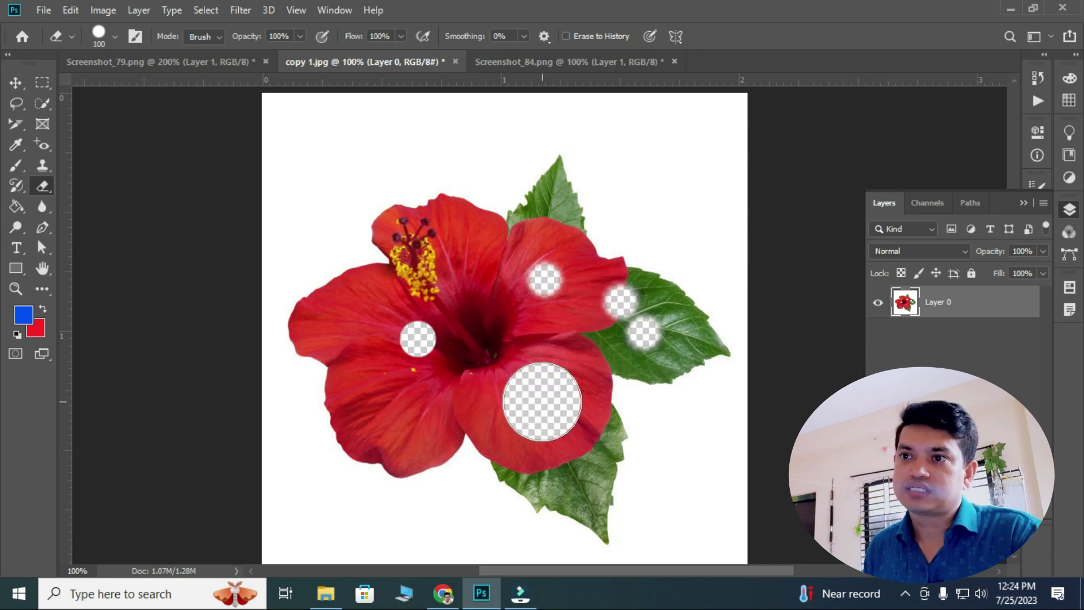
{"action": "left_click", "coordinate": [575, 494]}
Step: Revert the image to remove the holes and switch to the Background Eraser Tool
{"action": "key", "text": "F12"}
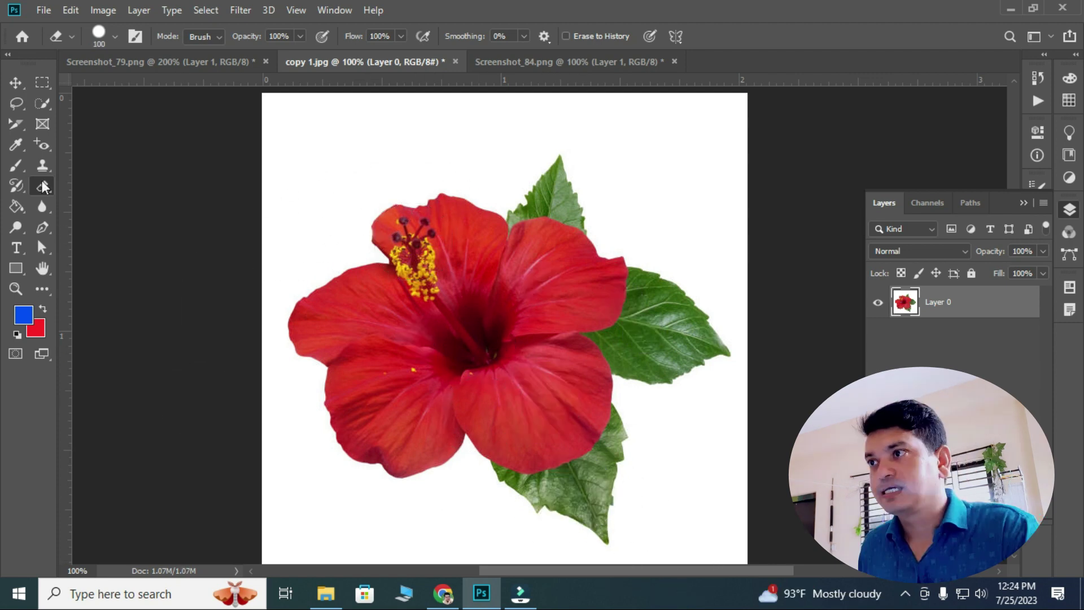
{"action": "right_click", "coordinate": [43, 186]}
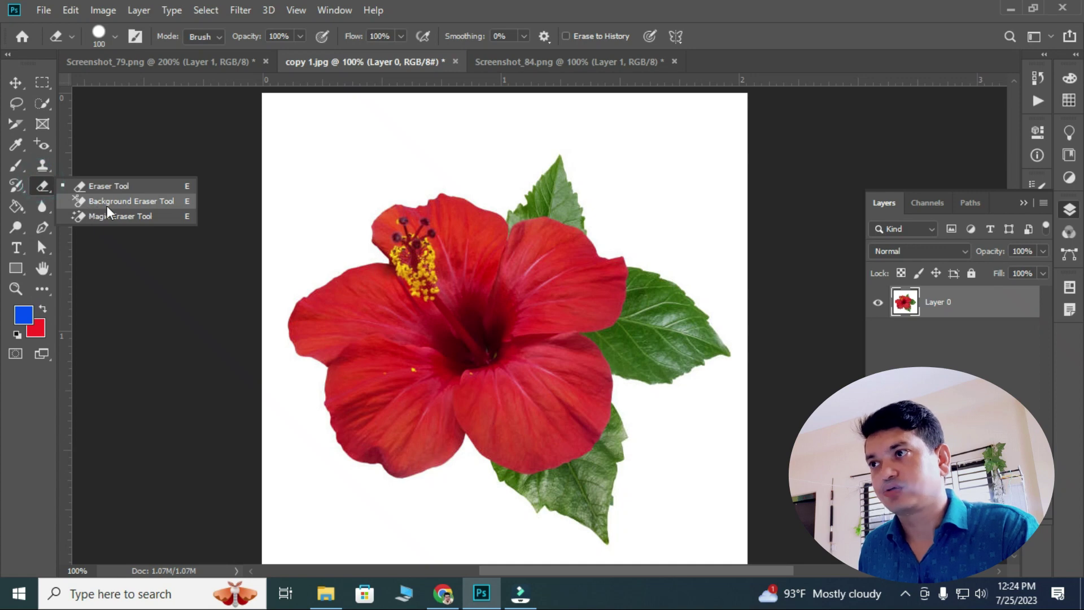
{"action": "left_click", "coordinate": [144, 202]}
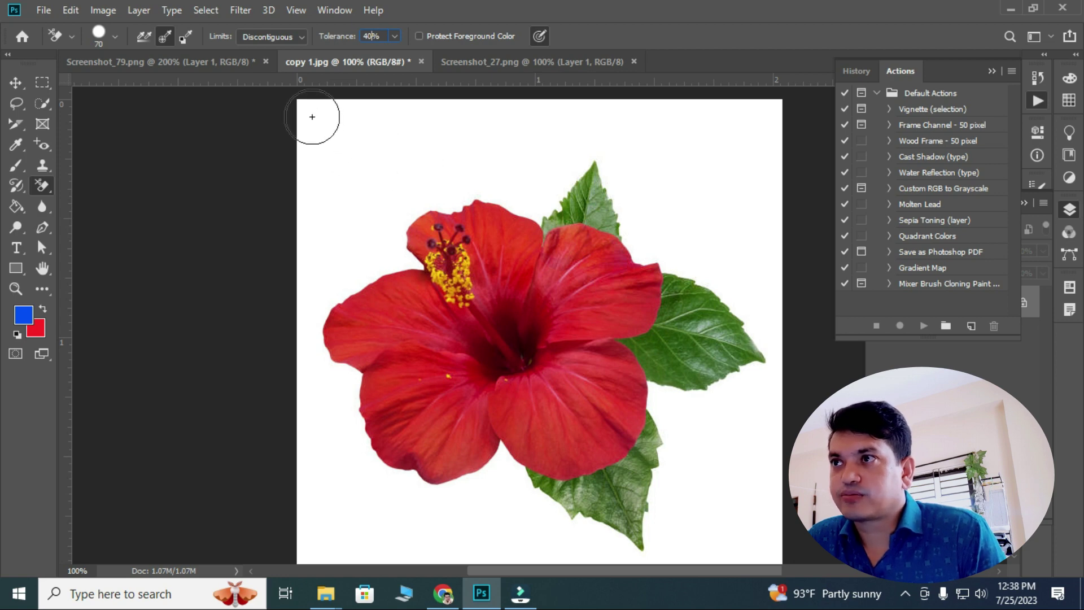
Step: Clear white background from the top-left corner, around the top leaf and across the top
{"action": "mouse_move", "coordinate": [312, 117]}
{"action": "left_mouse_down"}
{"action": "mouse_move", "coordinate": [350, 162]}
{"action": "mouse_move", "coordinate": [431, 218]}
{"action": "left_mouse_up"}
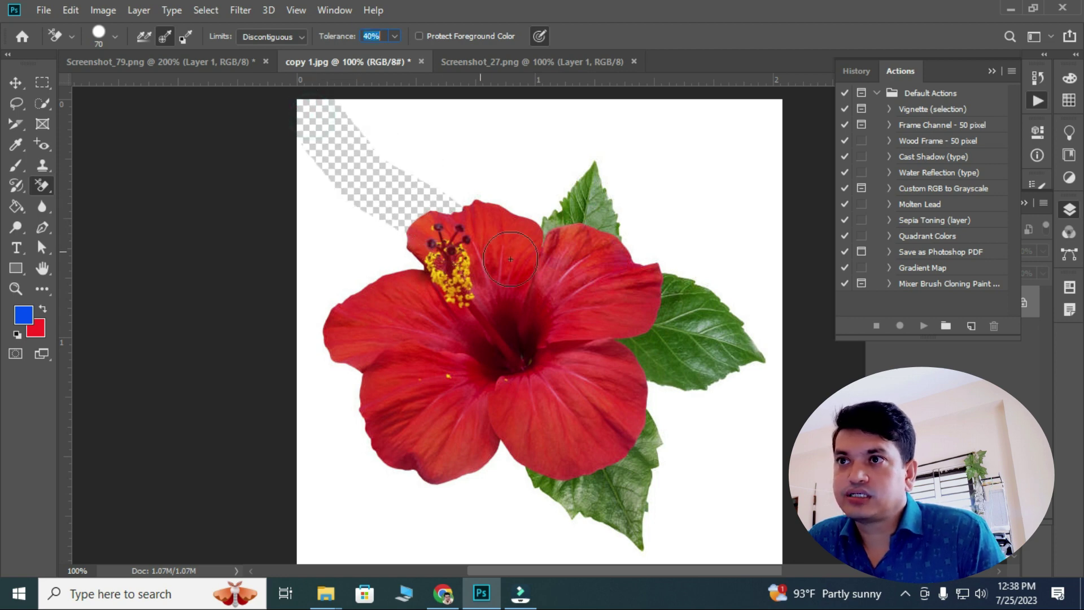
{"action": "mouse_move", "coordinate": [579, 199]}
{"action": "left_mouse_down"}
{"action": "mouse_move", "coordinate": [607, 160]}
{"action": "mouse_move", "coordinate": [622, 162]}
{"action": "mouse_move", "coordinate": [637, 263]}
{"action": "mouse_move", "coordinate": [696, 281]}
{"action": "mouse_move", "coordinate": [764, 351]}
{"action": "mouse_move", "coordinate": [711, 392]}
{"action": "mouse_move", "coordinate": [609, 387]}
{"action": "mouse_move", "coordinate": [642, 537]}
{"action": "mouse_move", "coordinate": [537, 484]}
{"action": "mouse_move", "coordinate": [447, 473]}
{"action": "mouse_move", "coordinate": [327, 387]}
{"action": "mouse_move", "coordinate": [416, 222]}
{"action": "mouse_move", "coordinate": [326, 278]}
{"action": "left_mouse_up"}
{"action": "mouse_move", "coordinate": [543, 303]}
{"action": "left_mouse_down"}
{"action": "mouse_move", "coordinate": [610, 175]}
{"action": "mouse_move", "coordinate": [653, 145]}
{"action": "mouse_move", "coordinate": [719, 233]}
{"action": "mouse_move", "coordinate": [532, 324]}
{"action": "left_mouse_up"}
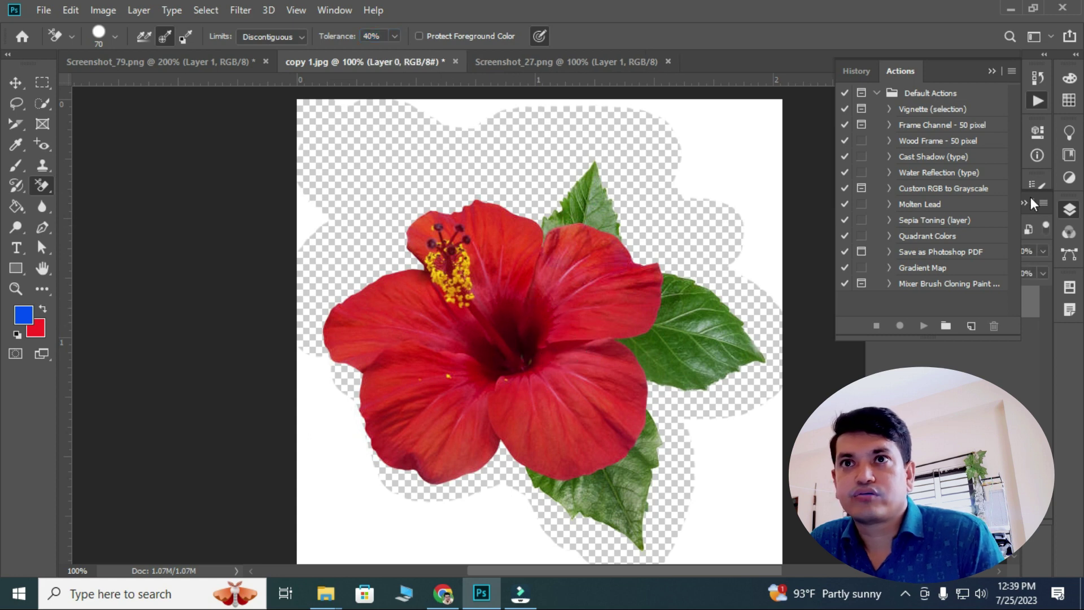
Step: Add a blue Solid Color fill layer beneath the flower layer, then undo back to the original
{"action": "left_click", "coordinate": [991, 71]}
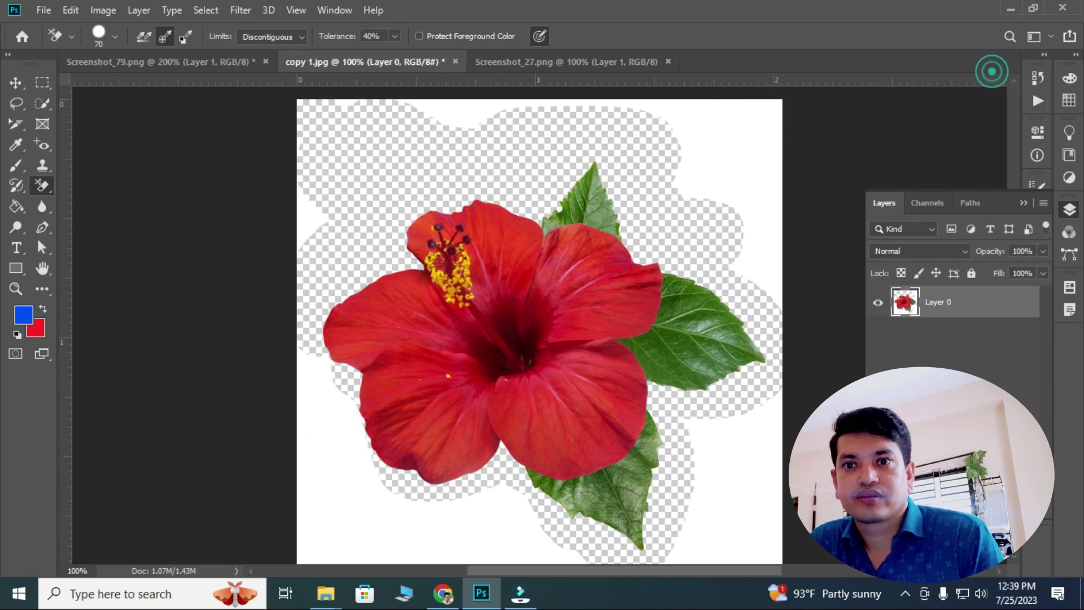
{"action": "left_click", "coordinate": [954, 558]}
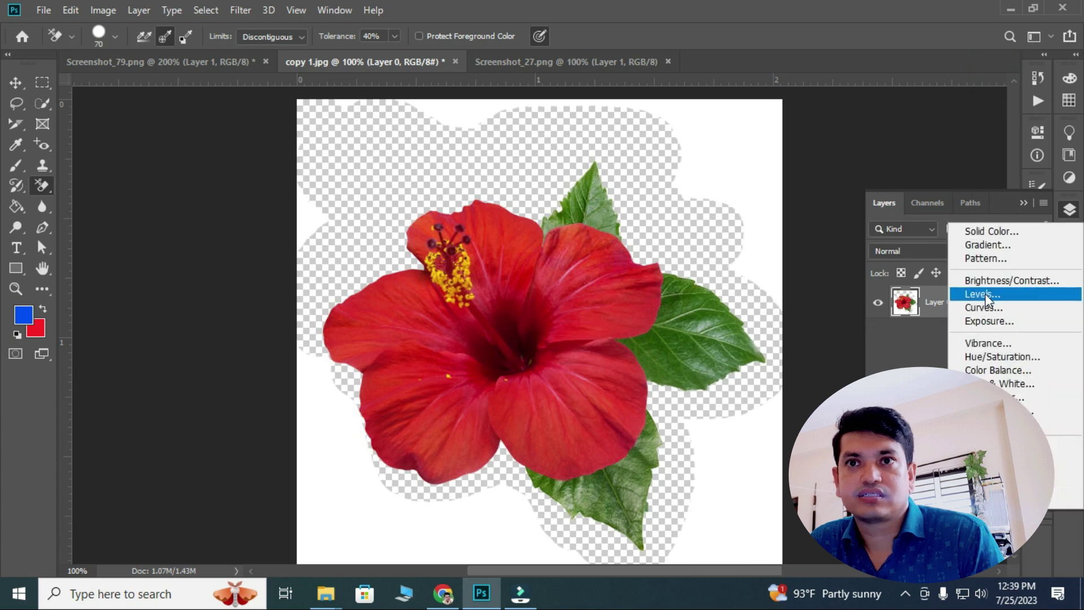
{"action": "left_click", "coordinate": [982, 228]}
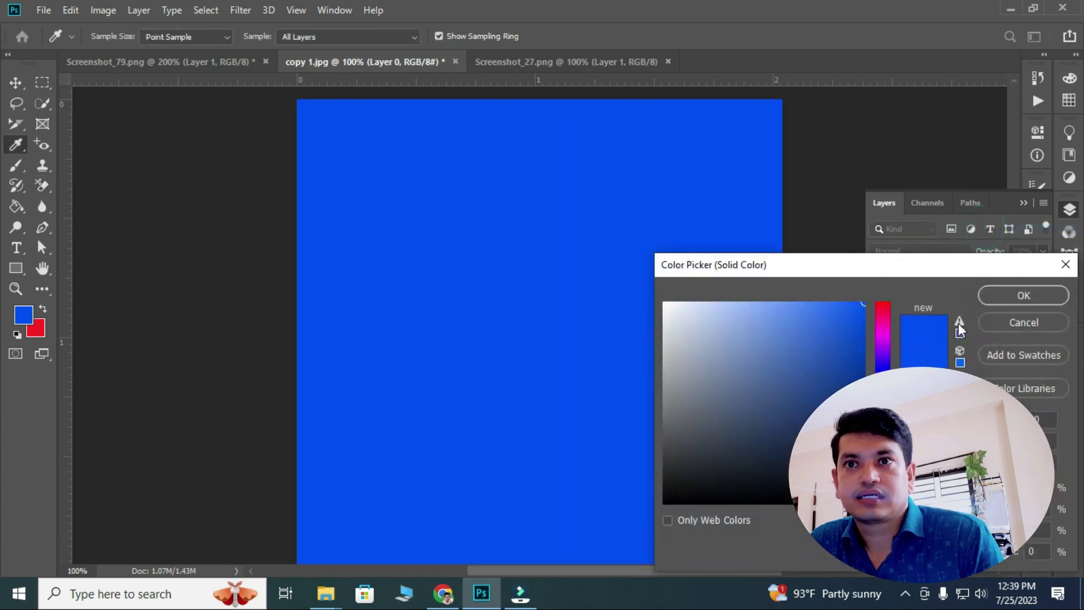
{"action": "left_click", "coordinate": [1000, 296]}
{"action": "left_click", "coordinate": [959, 335]}
{"action": "key", "text": "ctrl+]"}
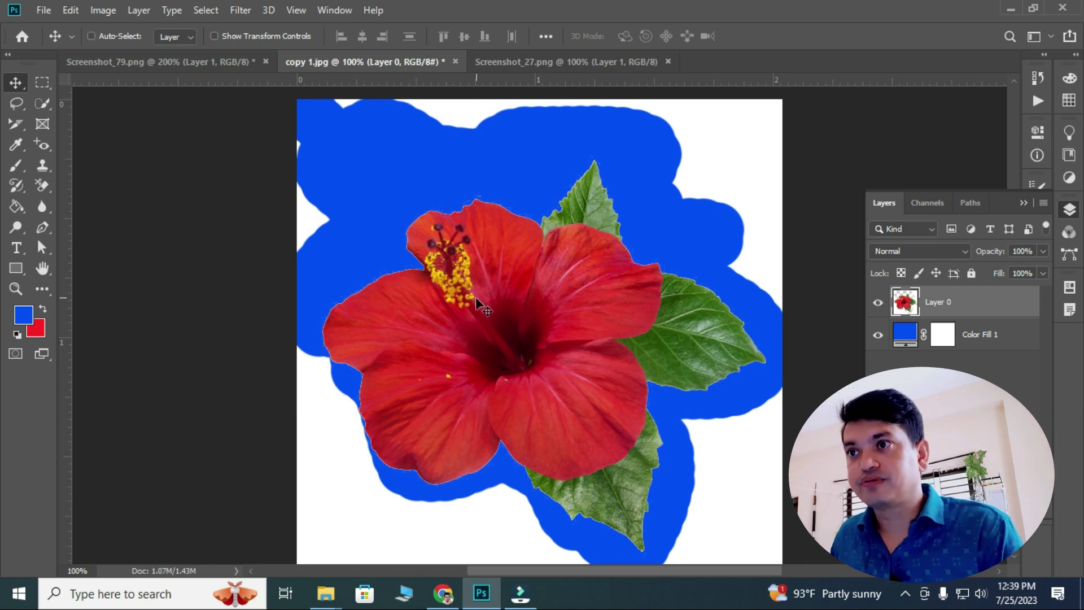
{"action": "key", "text": "ctrl+z"}
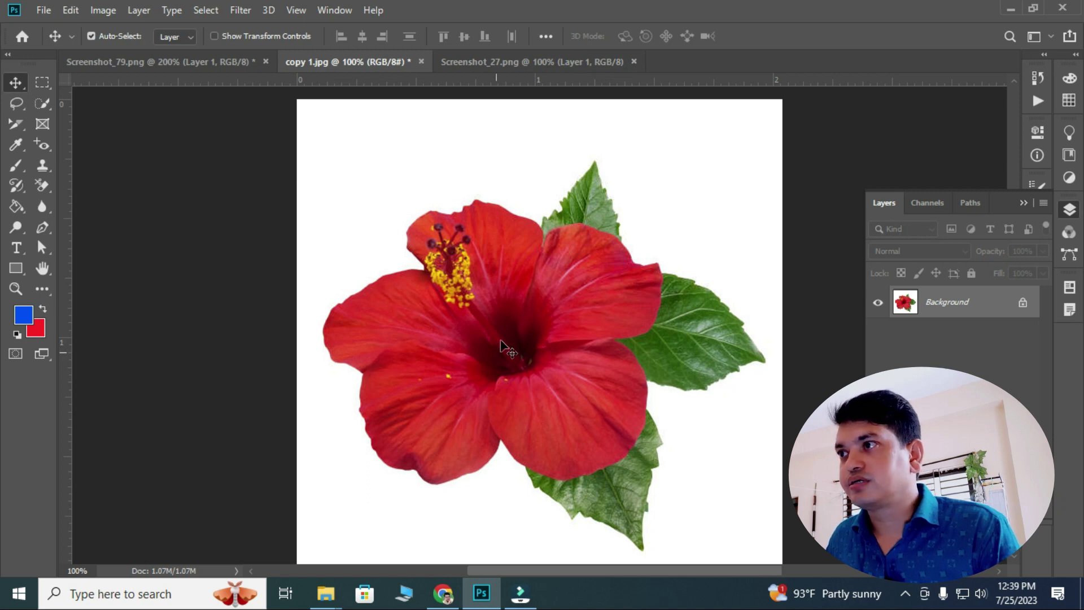
Step: Zoom to 200% and test-erase the upper petal with the Background Eraser, then undo it
{"action": "left_click", "coordinate": [41, 186]}
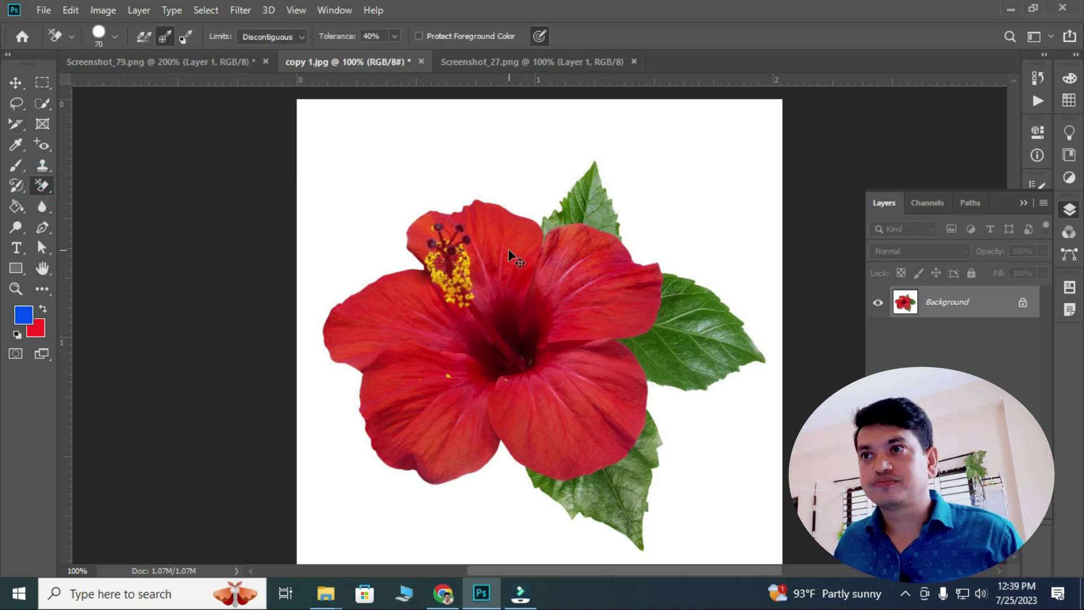
{"action": "key", "text": "ctrl+plus"}
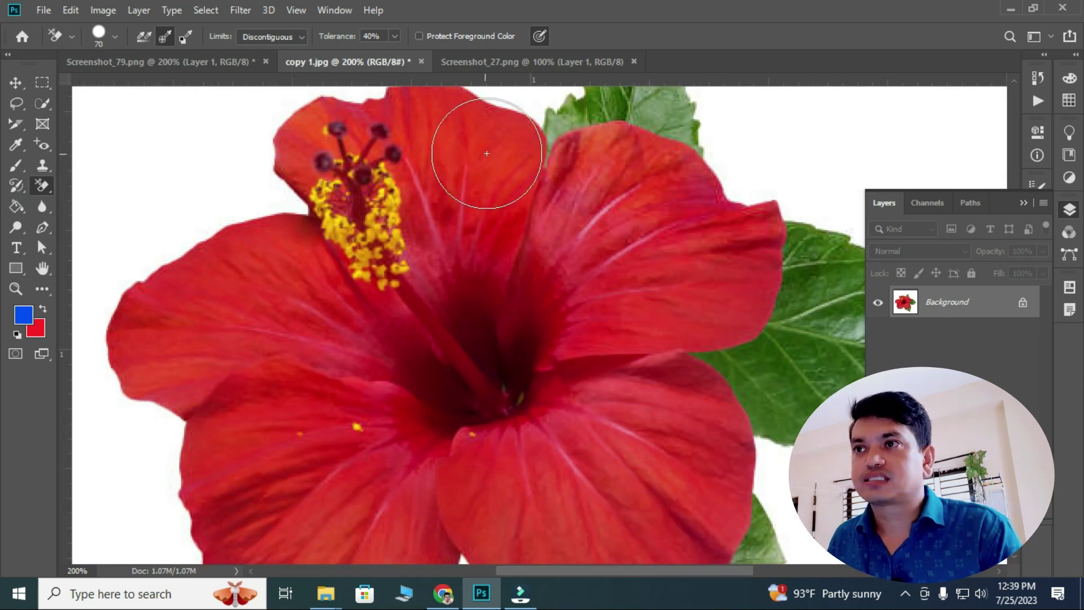
{"action": "mouse_move", "coordinate": [489, 175]}
{"action": "left_mouse_down"}
{"action": "mouse_move", "coordinate": [479, 230]}
{"action": "mouse_move", "coordinate": [680, 215]}
{"action": "mouse_move", "coordinate": [534, 267]}
{"action": "left_mouse_up"}
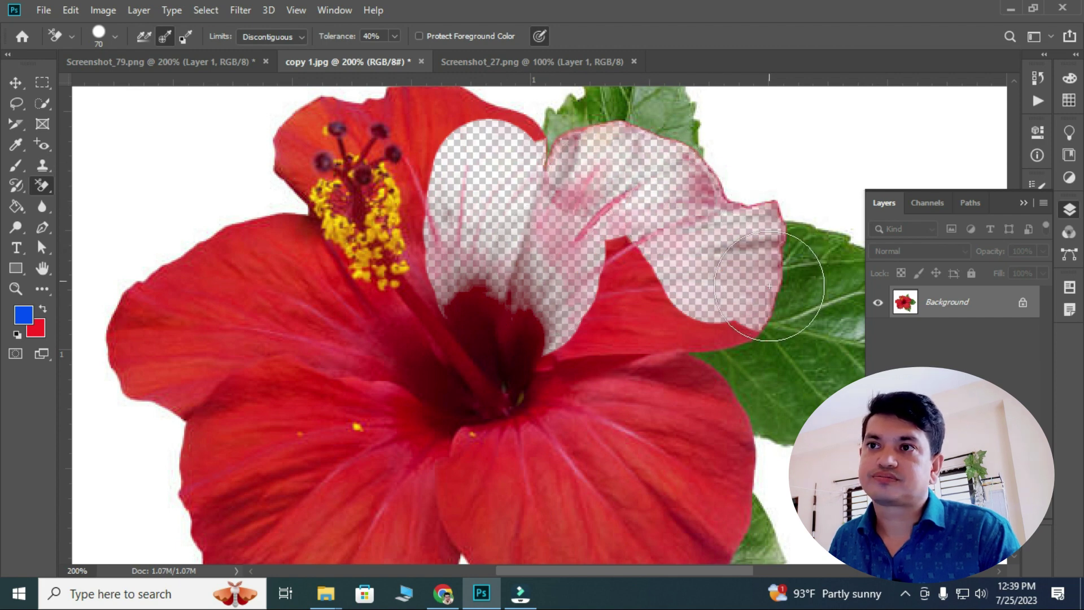
{"action": "mouse_move", "coordinate": [527, 212]}
{"action": "left_mouse_down"}
{"action": "mouse_move", "coordinate": [598, 237]}
{"action": "mouse_move", "coordinate": [525, 207]}
{"action": "mouse_move", "coordinate": [617, 181]}
{"action": "left_mouse_up"}
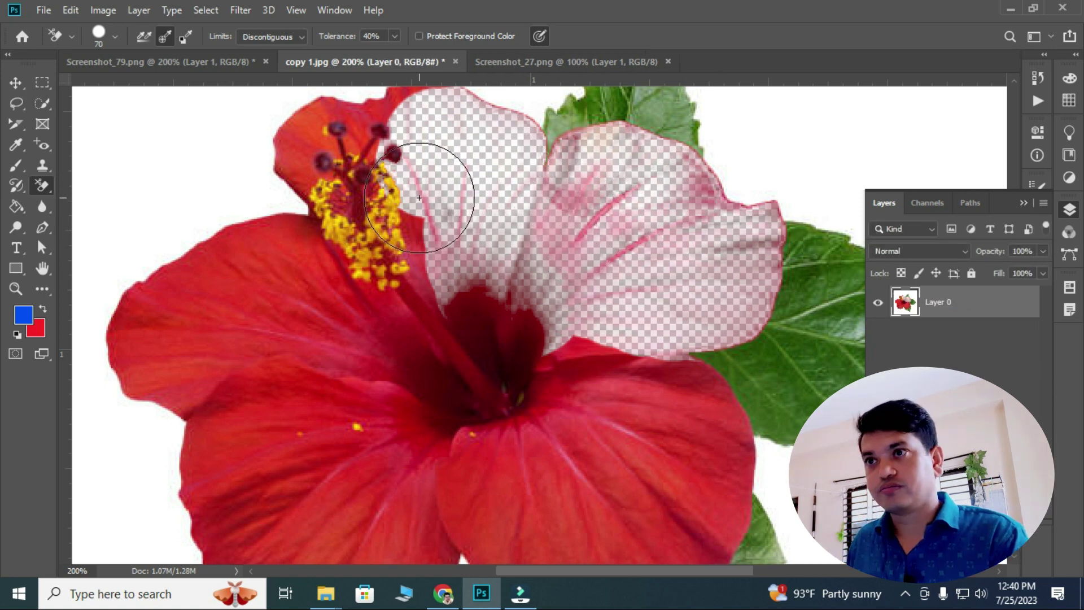
{"action": "key", "text": "ctrl+z"}
{"action": "key", "text": "ctrl+z"}
{"action": "key", "text": "ctrl+z"}
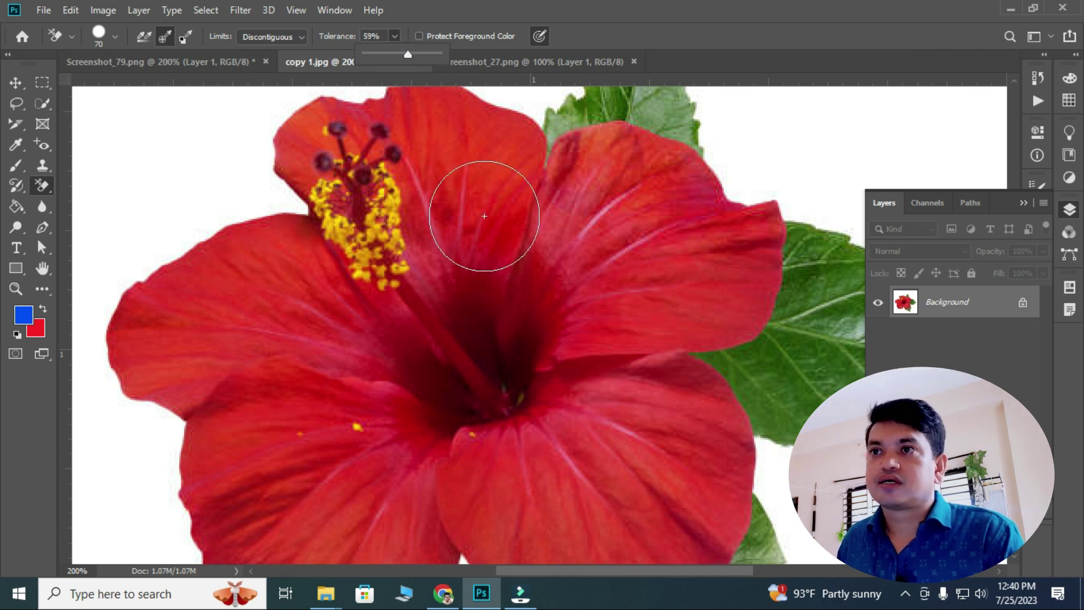
Step: Erase the upper petals, the left red petal and the green leaf above the flower
{"action": "left_click", "coordinate": [603, 231]}
{"action": "mouse_move", "coordinate": [602, 231]}
{"action": "left_mouse_down"}
{"action": "mouse_move", "coordinate": [727, 250]}
{"action": "mouse_move", "coordinate": [598, 294]}
{"action": "mouse_move", "coordinate": [546, 294]}
{"action": "mouse_move", "coordinate": [768, 250]}
{"action": "mouse_move", "coordinate": [310, 136]}
{"action": "mouse_move", "coordinate": [319, 255]}
{"action": "left_mouse_up"}
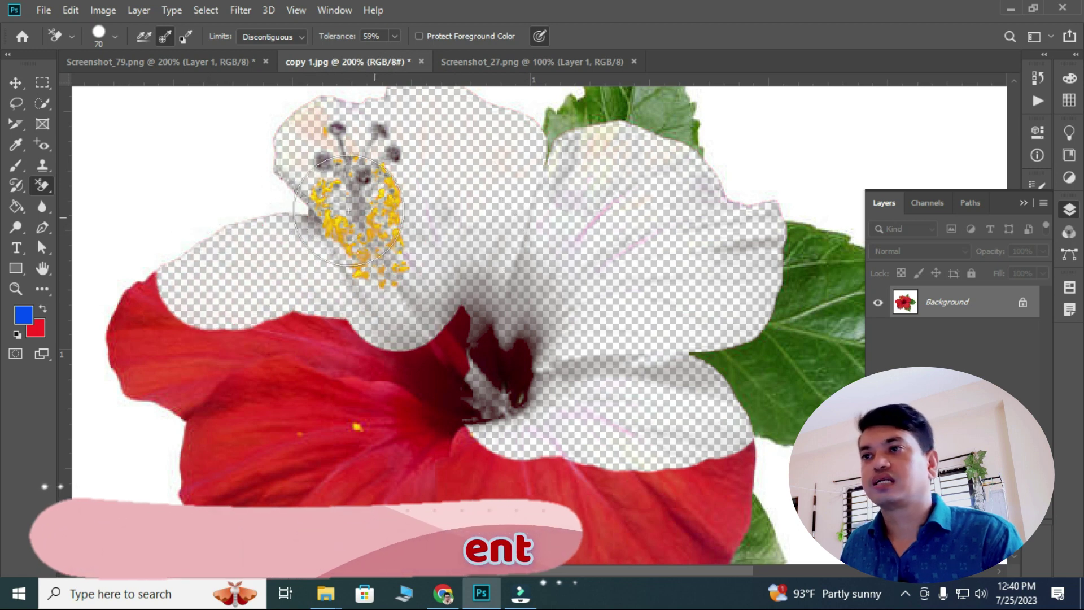
{"action": "left_click_drag", "start_coordinate": [319, 255], "coordinate": [375, 243]}
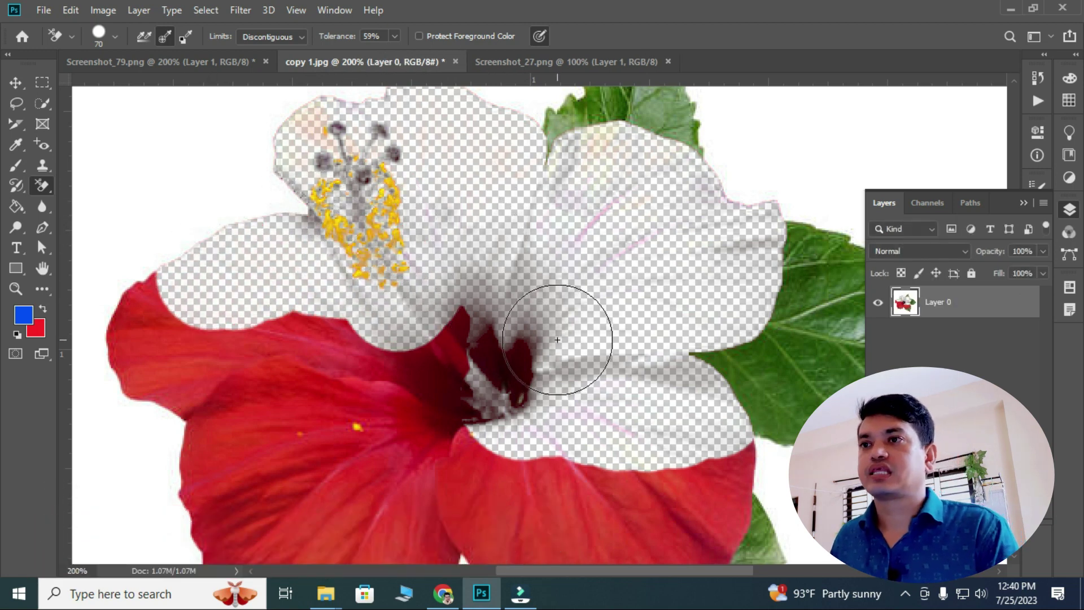
{"action": "scroll", "coordinate": [508, 355], "scroll_direction": "down", "scroll_amount": 1}
{"action": "mouse_move", "coordinate": [473, 373]}
{"action": "left_mouse_down"}
{"action": "mouse_move", "coordinate": [265, 421]}
{"action": "mouse_move", "coordinate": [496, 340]}
{"action": "left_mouse_up"}
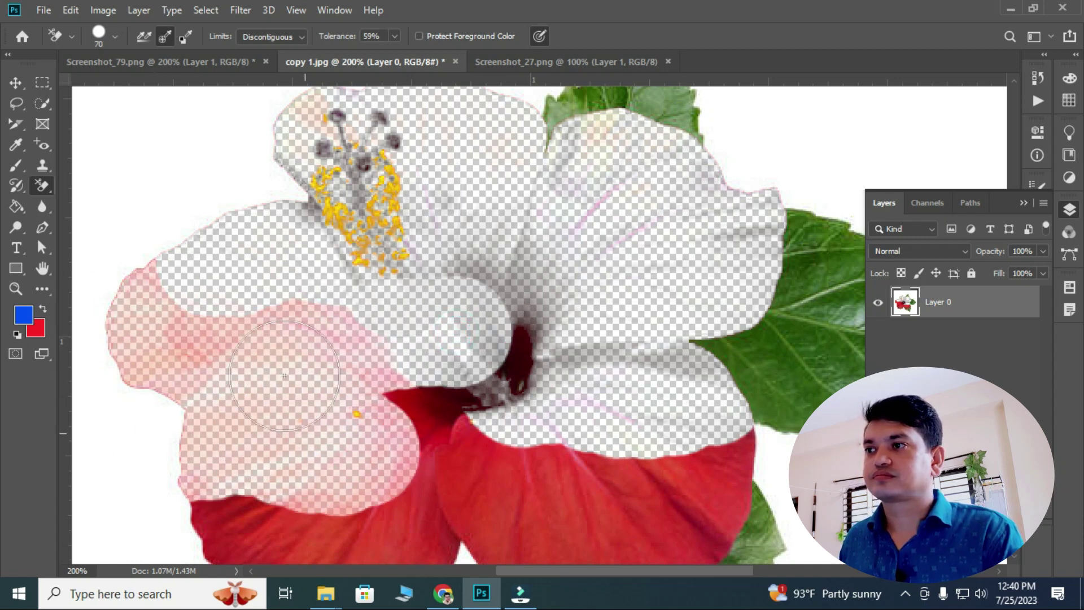
{"action": "scroll", "coordinate": [495, 340], "scroll_direction": "up", "scroll_amount": 3}
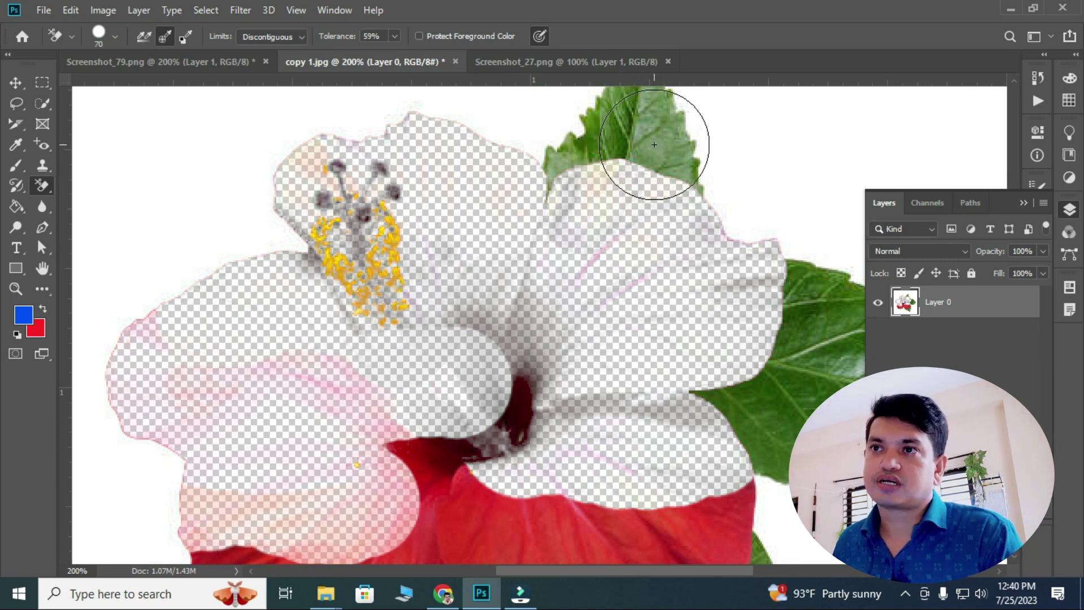
{"action": "mouse_move", "coordinate": [653, 145]}
{"action": "left_mouse_down"}
{"action": "mouse_move", "coordinate": [554, 177]}
{"action": "mouse_move", "coordinate": [769, 338]}
{"action": "left_mouse_up"}
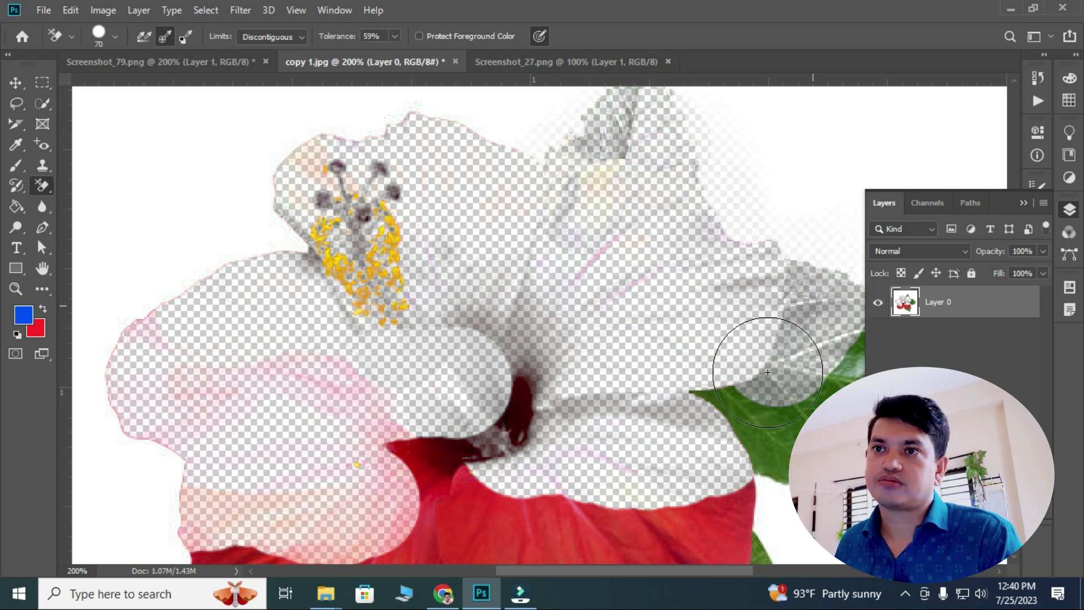
{"action": "right_click", "coordinate": [47, 189]}
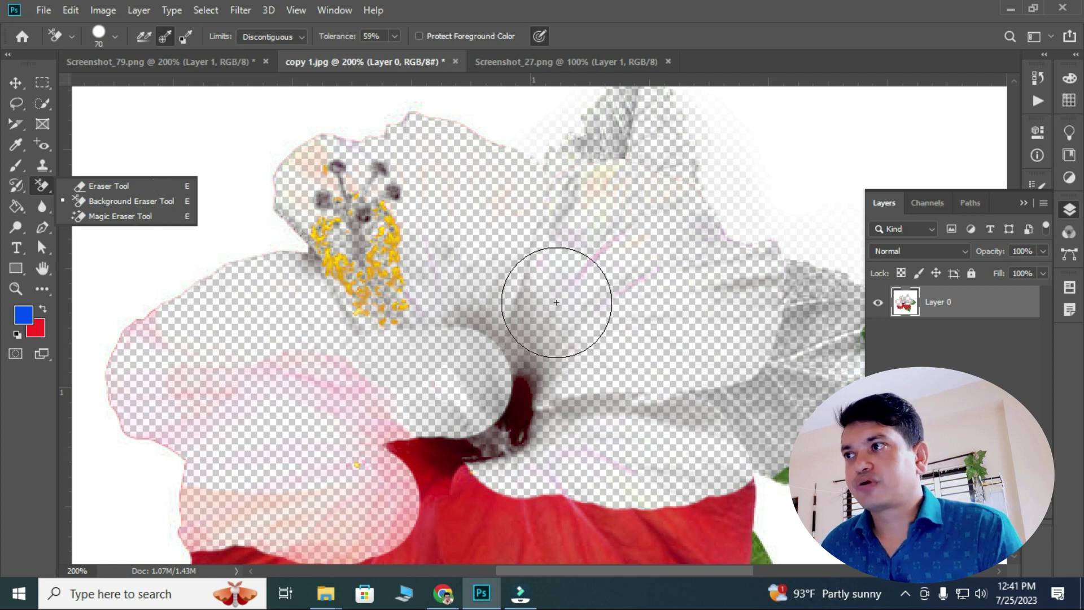
Step: Switch to the Magic Eraser Tool and undo the last two erasing strokes on the hibiscus
{"action": "left_click", "coordinate": [108, 219]}
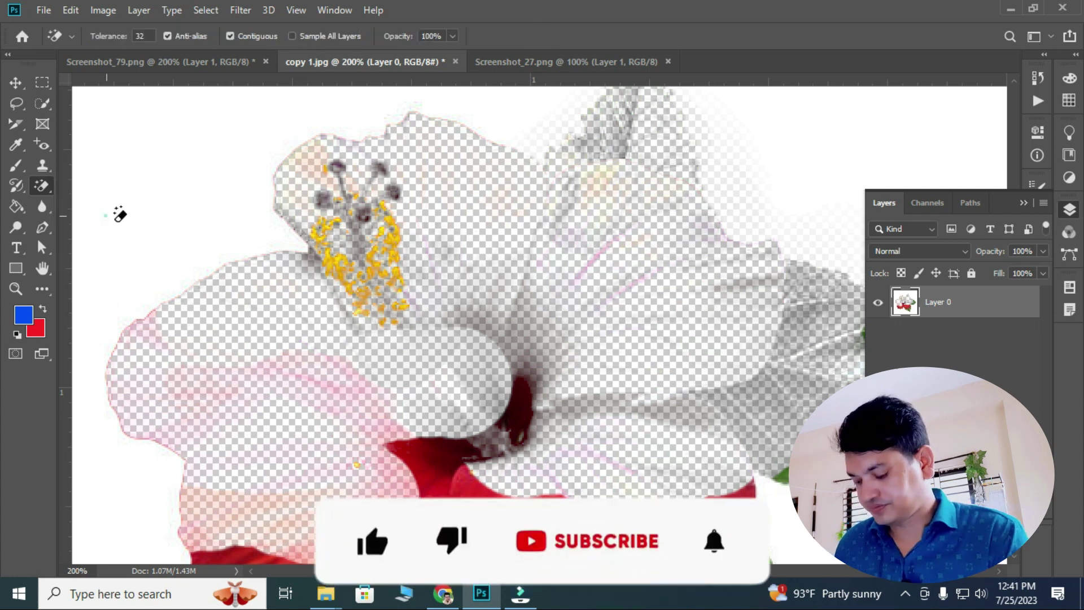
{"action": "key", "text": "ctrl+z"}
{"action": "key", "text": "ctrl+z"}
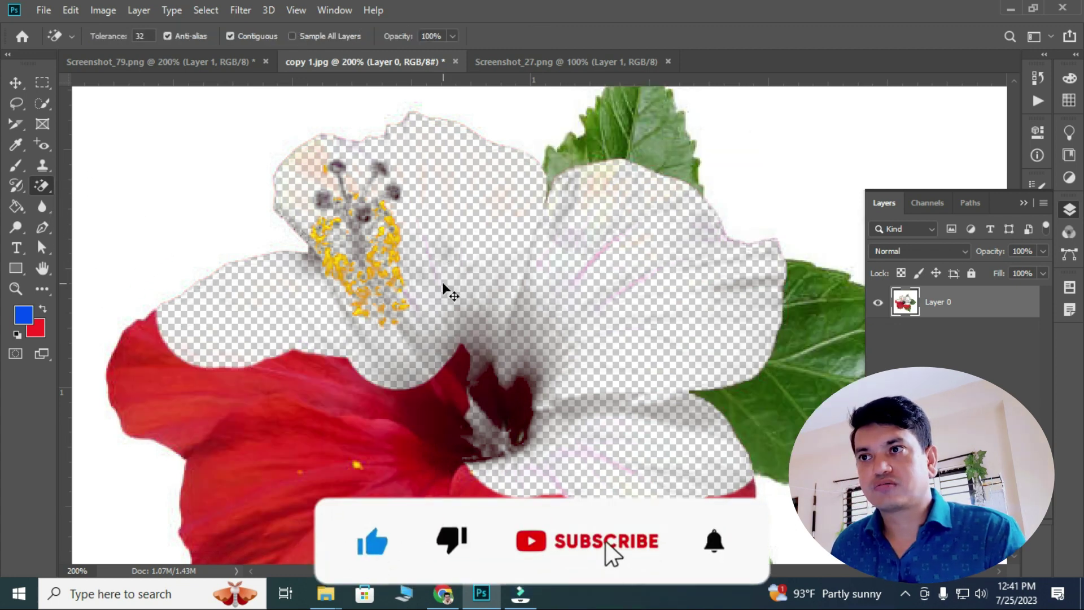
{"action": "key", "text": "ctrl+z"}
{"action": "key", "text": "ctrl+z"}
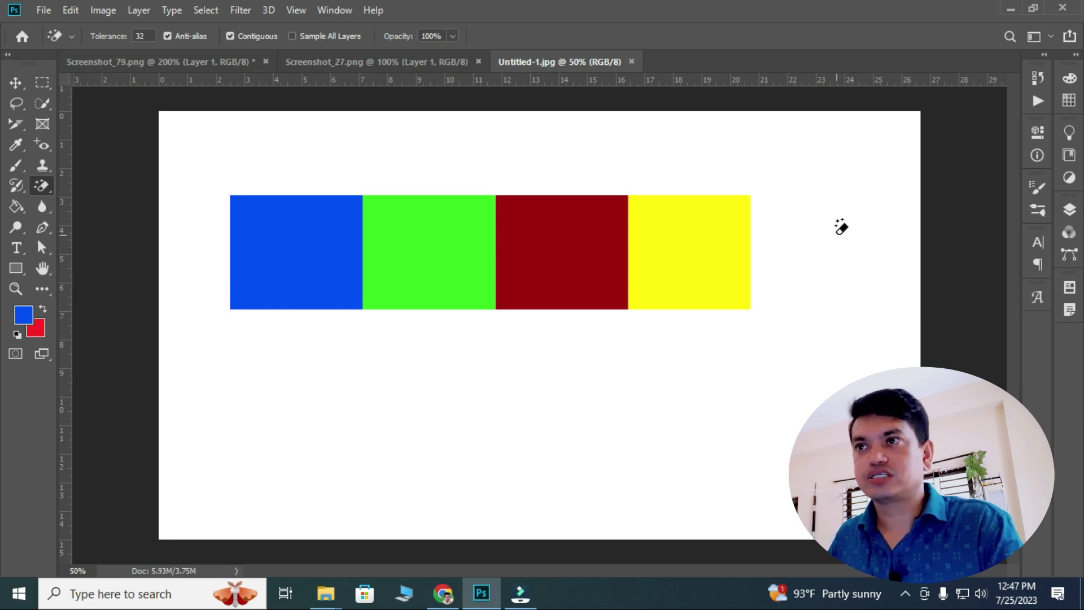
{"action": "left_click", "coordinate": [490, 136]}
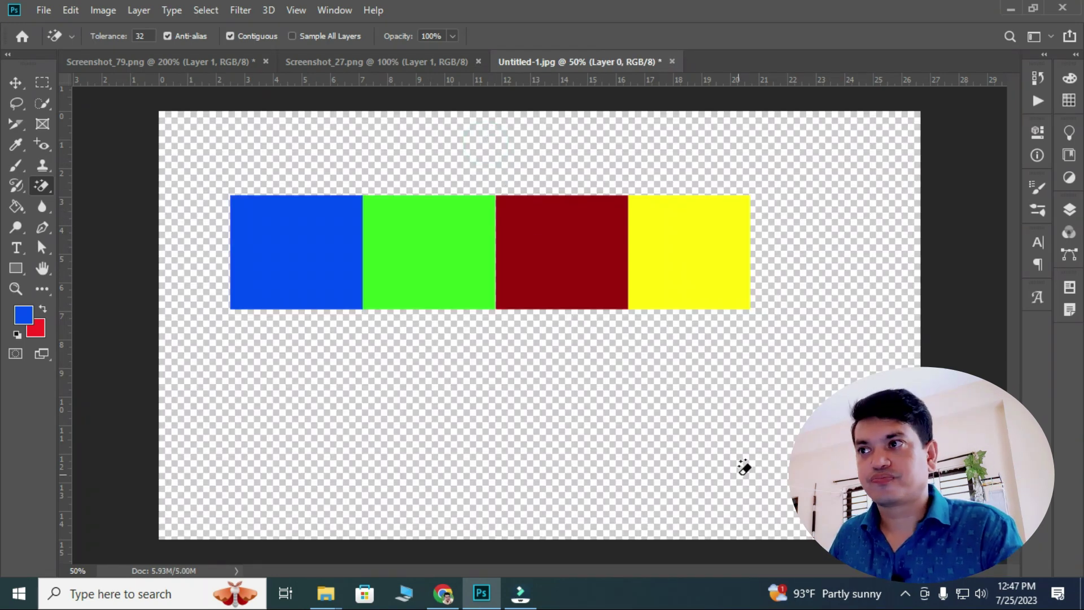
{"action": "key", "text": "ctrl+z"}
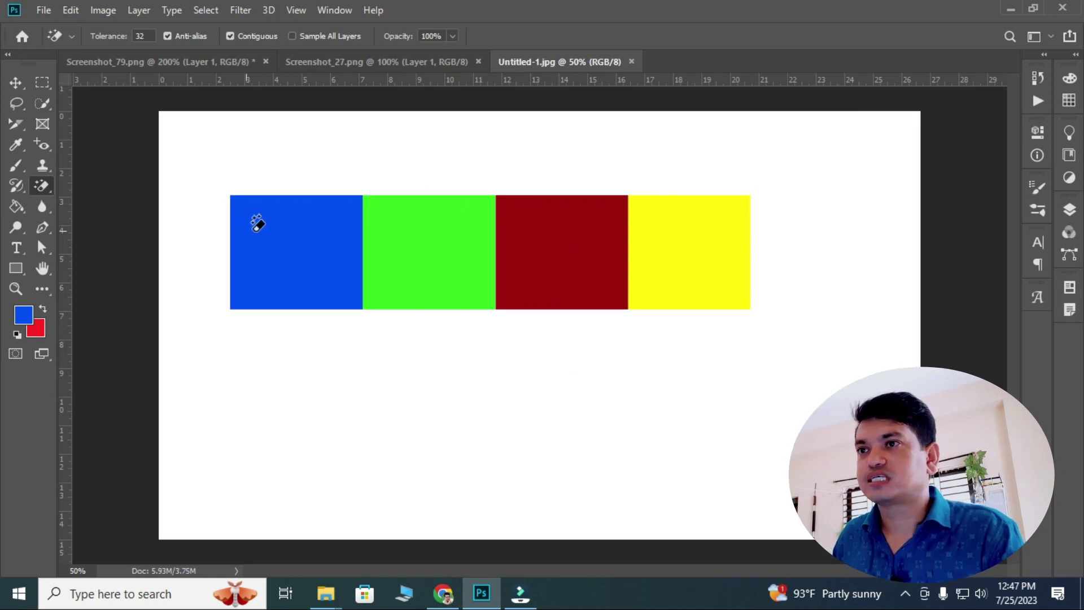
{"action": "left_click", "coordinate": [533, 248]}
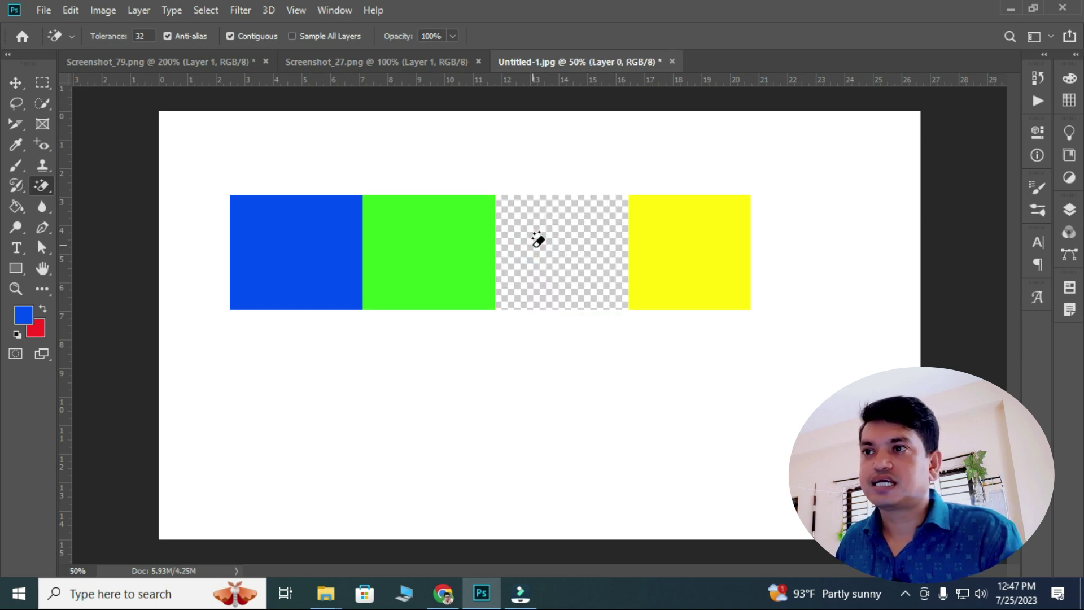
{"action": "left_click", "coordinate": [307, 248]}
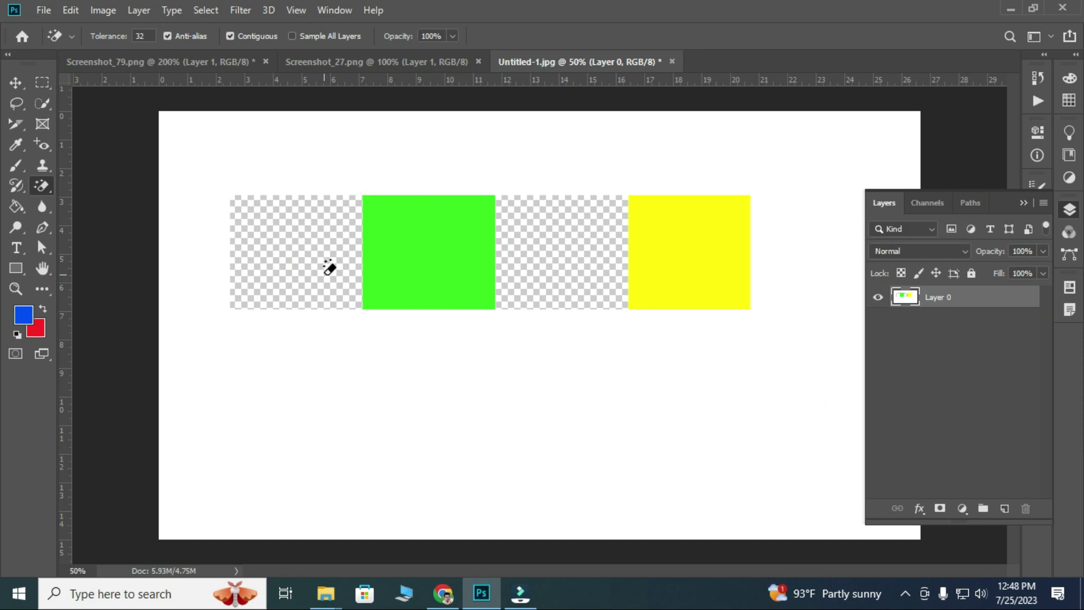
{"action": "left_click", "coordinate": [446, 276]}
{"action": "left_click", "coordinate": [696, 278]}
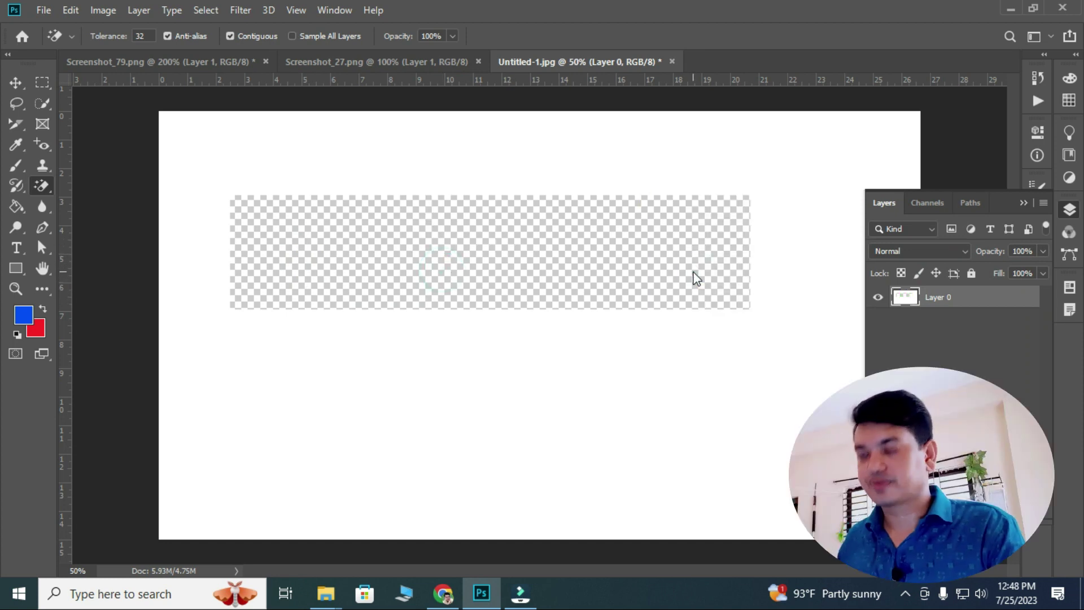
{"action": "key", "text": "ctrl+z"}
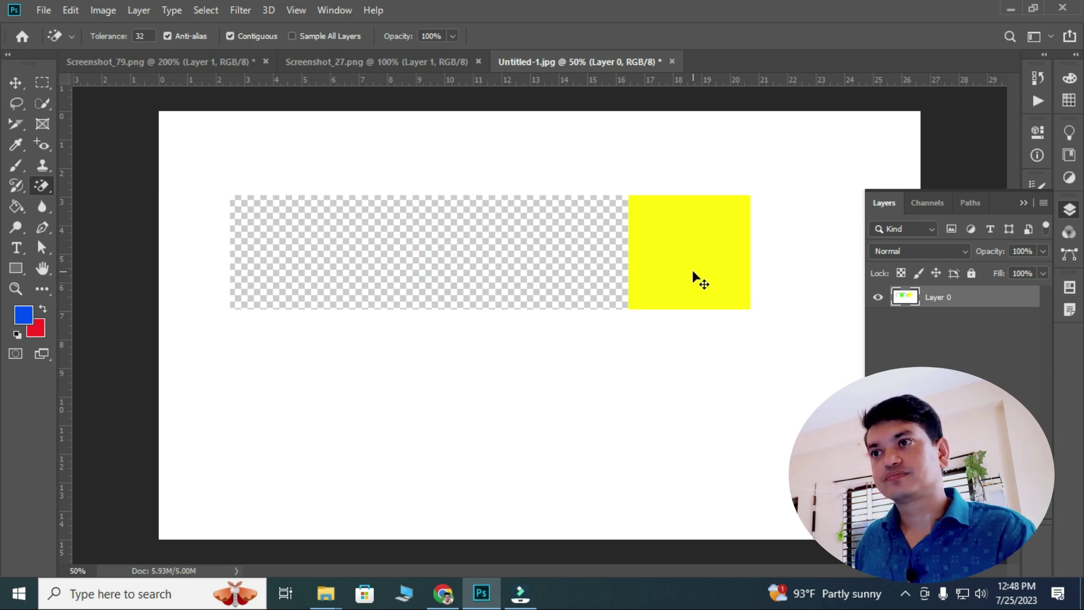
{"action": "key", "text": "ctrl+z"}
{"action": "key", "text": "ctrl+z"}
{"action": "key", "text": "ctrl+z"}
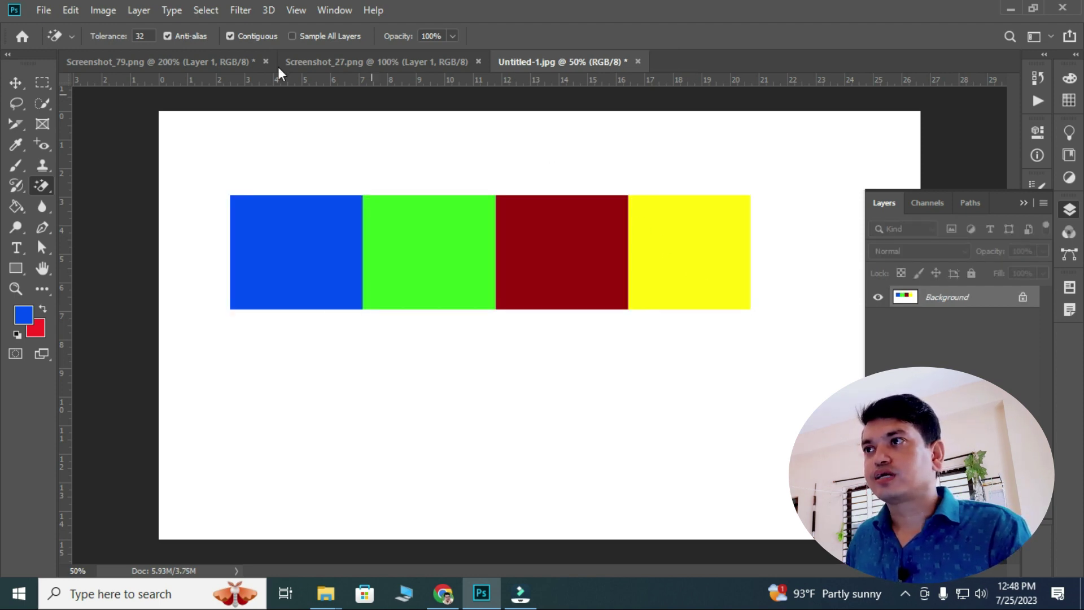
Step: Copy the brick-wall image into Untitled-1.jpg and enlarge it to cover the squares
{"action": "left_click", "coordinate": [111, 61]}
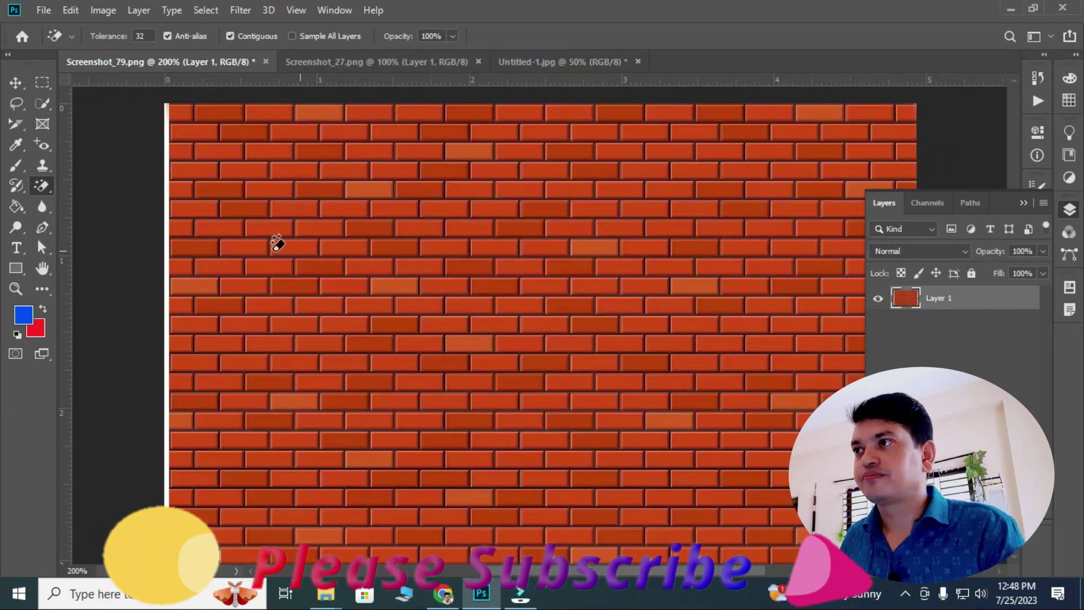
{"action": "key", "text": "v"}
{"action": "mouse_move", "coordinate": [382, 333]}
{"action": "left_mouse_down"}
{"action": "mouse_move", "coordinate": [497, 320]}
{"action": "mouse_move", "coordinate": [360, 269]}
{"action": "left_mouse_up"}
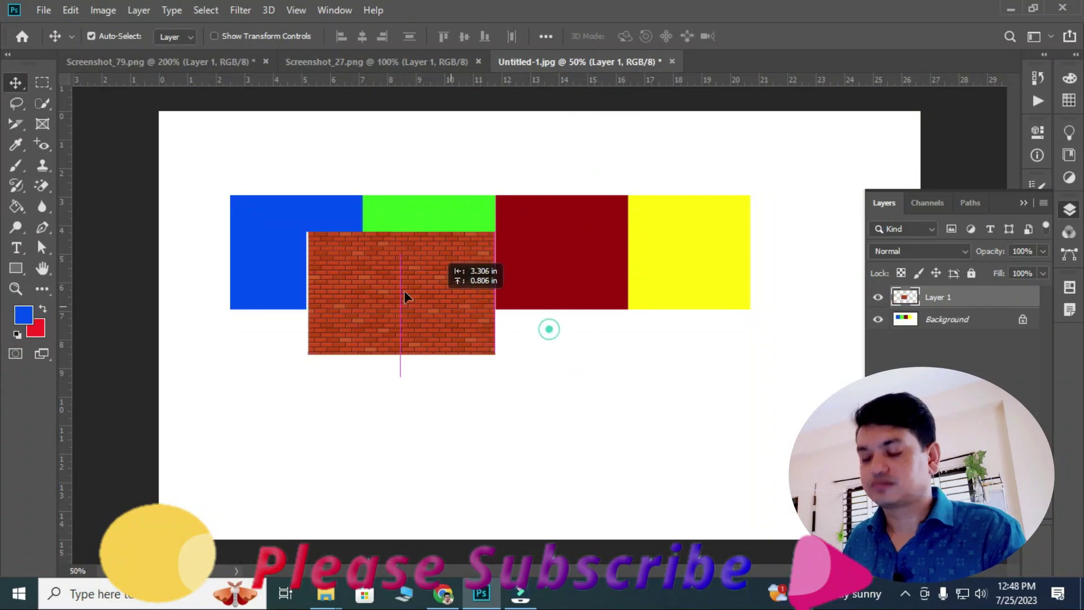
{"action": "key", "text": "ctrl+t"}
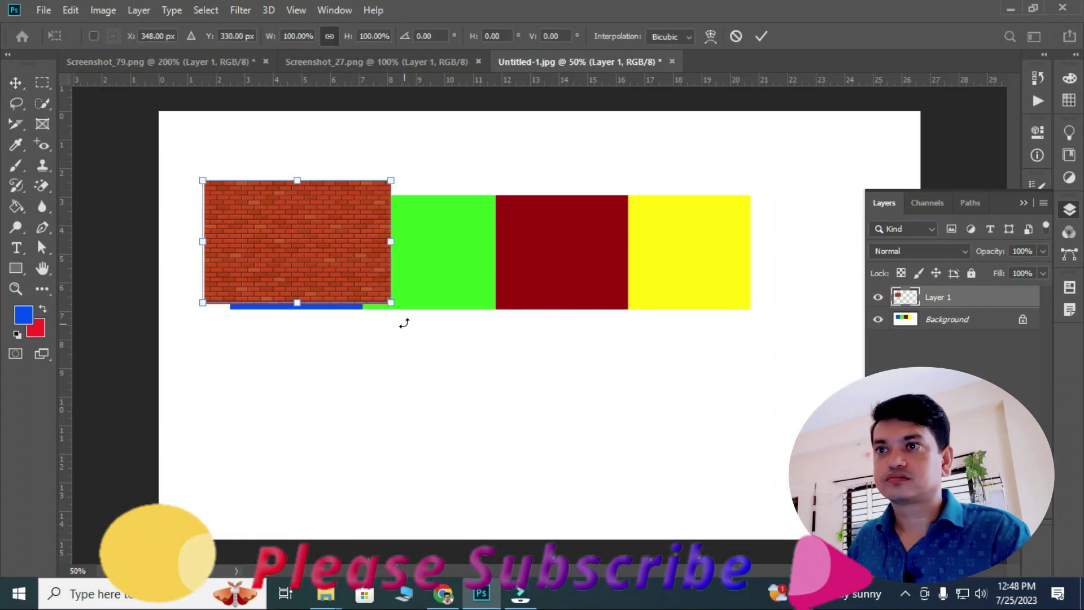
{"action": "mouse_move", "coordinate": [391, 305]}
{"action": "left_mouse_down"}
{"action": "mouse_move", "coordinate": [808, 326]}
{"action": "mouse_move", "coordinate": [758, 542]}
{"action": "left_mouse_up"}
{"action": "key", "text": "Return"}
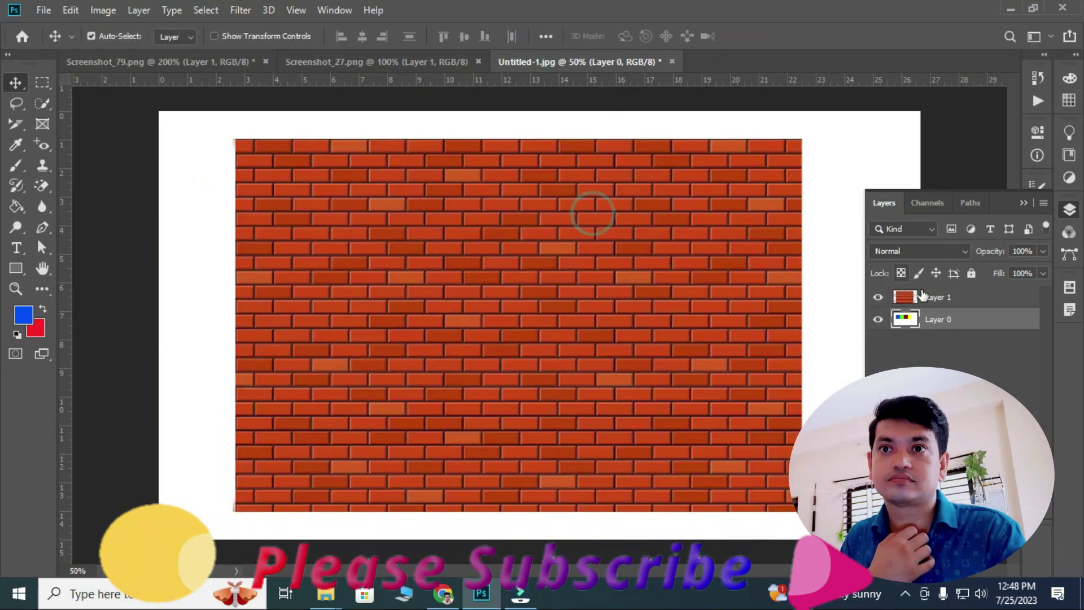
Step: Move the brick layer (Layer 1) beneath the colour-squares Layer 0, with the Magic Eraser active again
{"action": "left_click", "coordinate": [955, 296]}
{"action": "left_click_drag", "start_coordinate": [964, 358], "coordinate": [964, 361]}
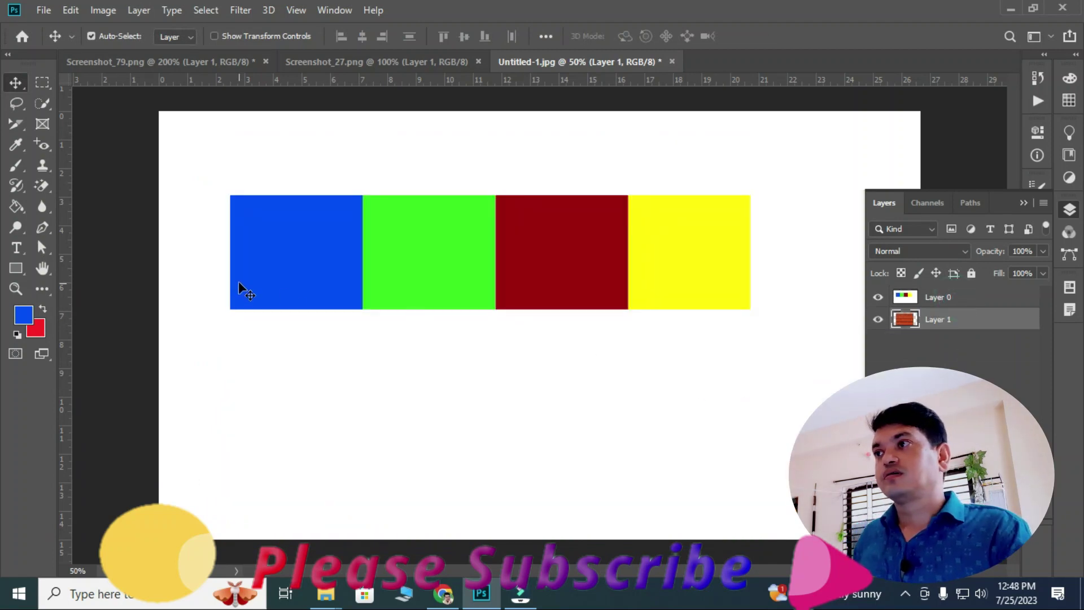
{"action": "left_click", "coordinate": [42, 185]}
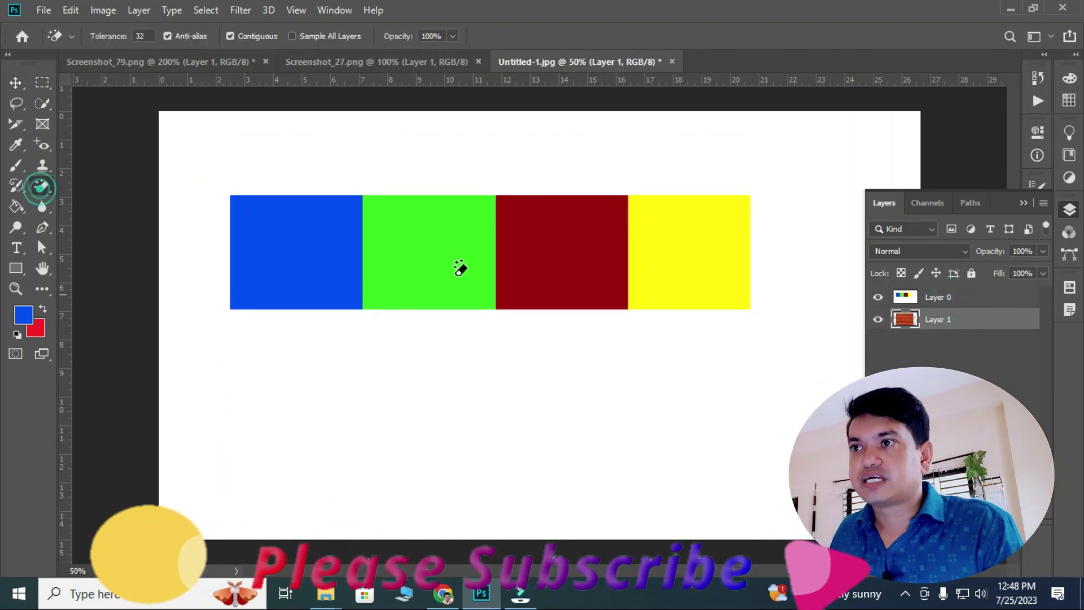
Step: On Layer 0, magic-erase the green, yellow, blue and dark red squares and the white background
{"action": "left_click", "coordinate": [952, 298]}
{"action": "left_click", "coordinate": [426, 257]}
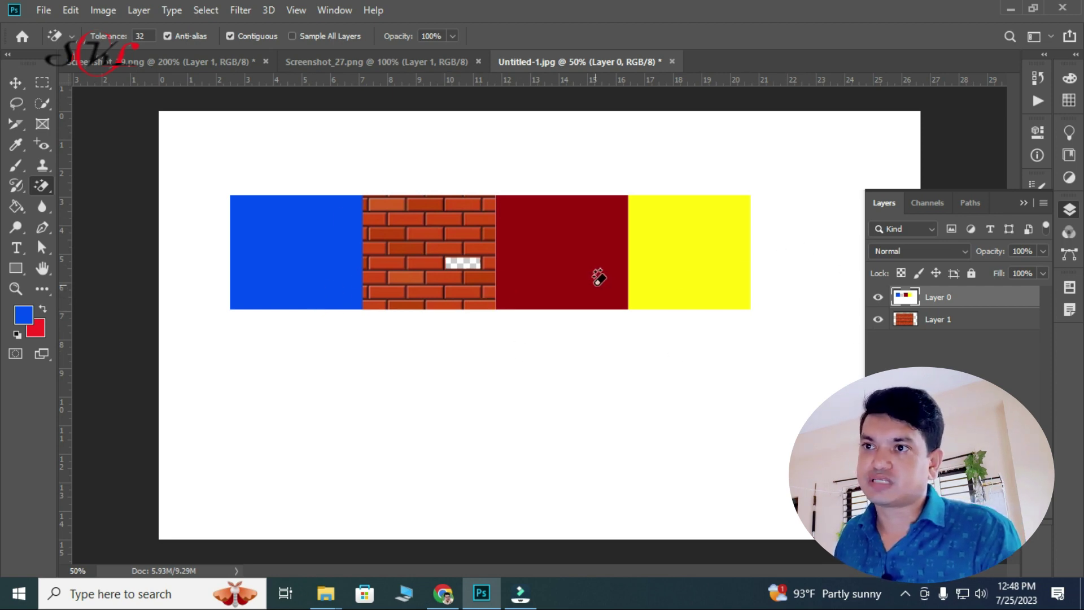
{"action": "left_click", "coordinate": [669, 252]}
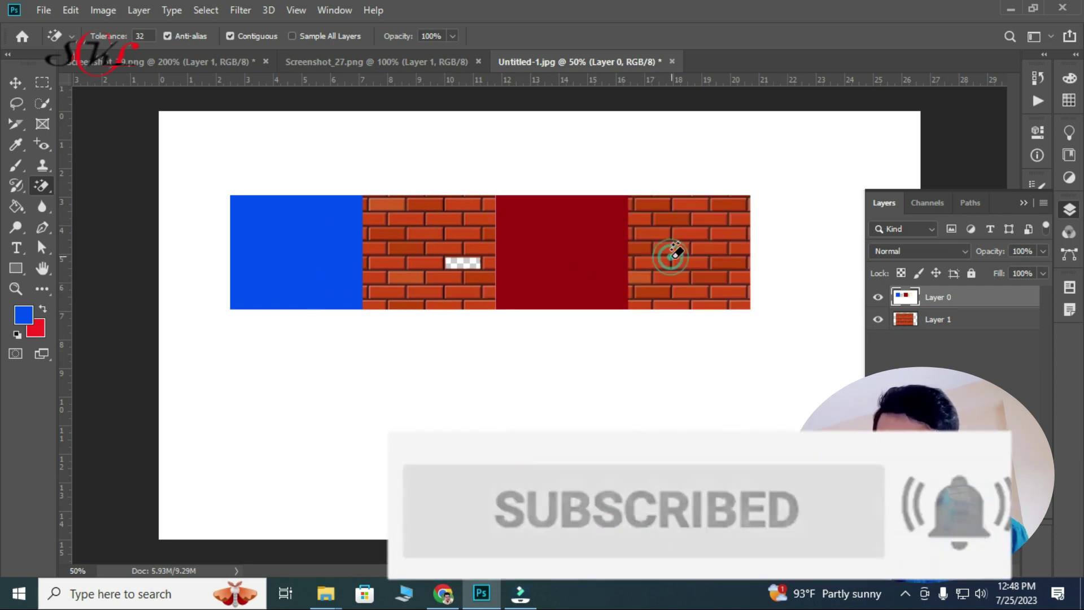
{"action": "left_click", "coordinate": [295, 249]}
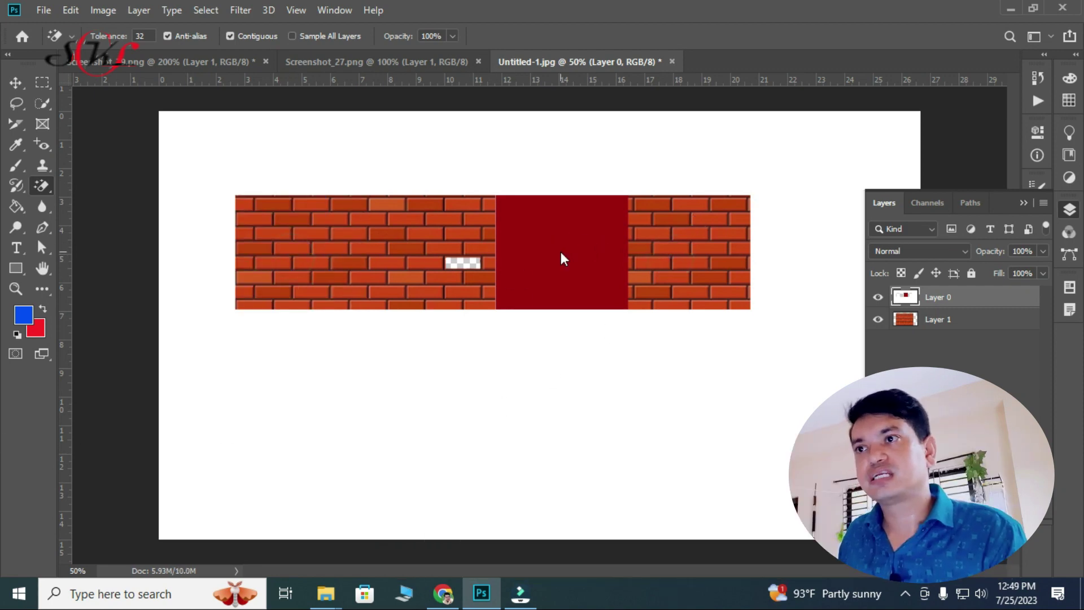
{"action": "left_click", "coordinate": [561, 259]}
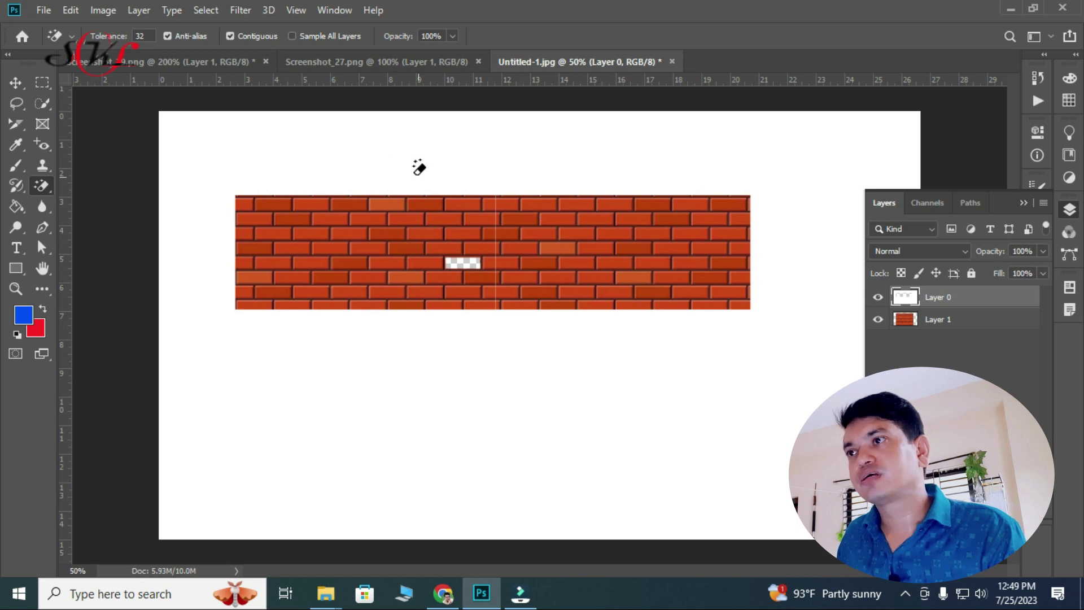
{"action": "left_click", "coordinate": [394, 154]}
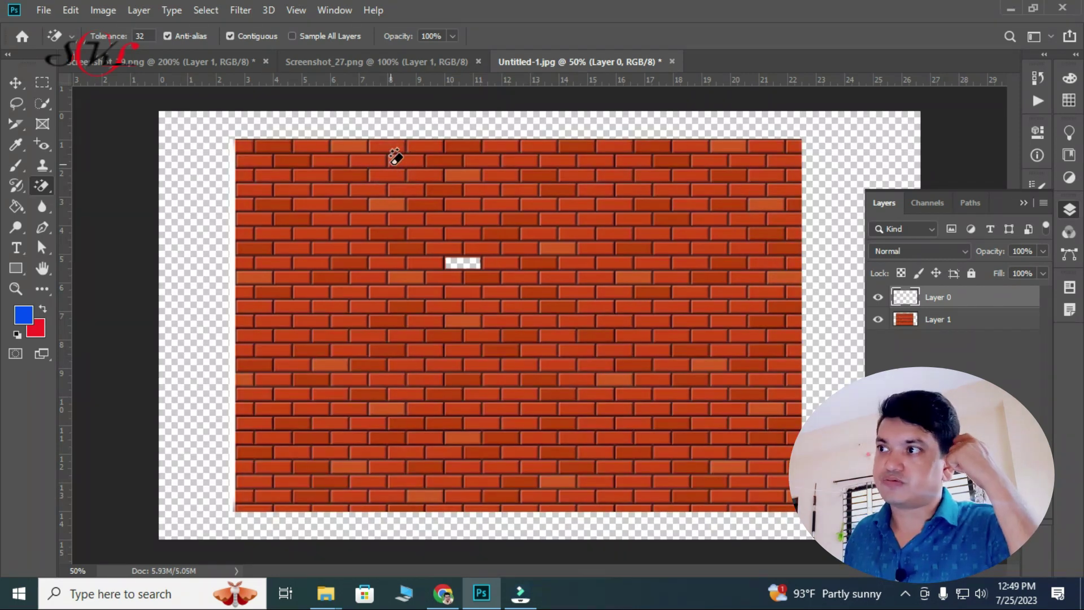